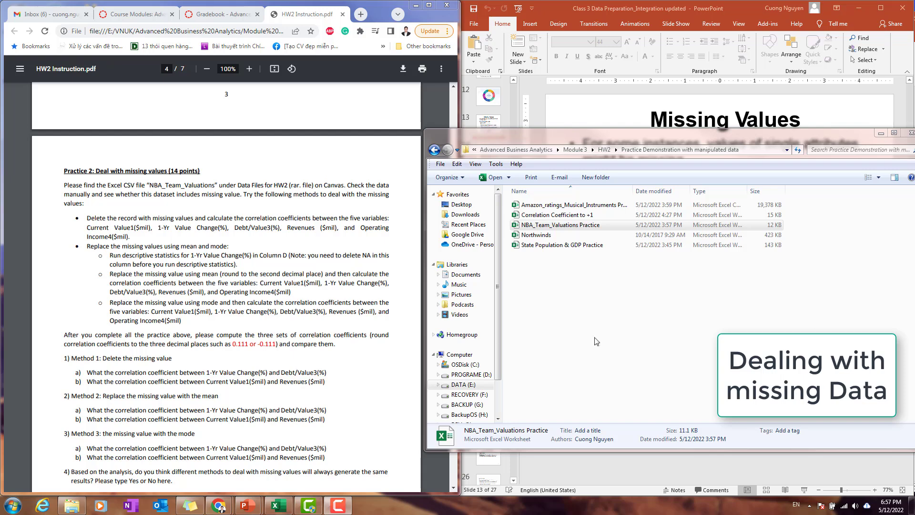
Switch to the NBA_Team_Valuations Practice workbook in Excel, with the Practice 2 instructions in view.
click(574, 287)
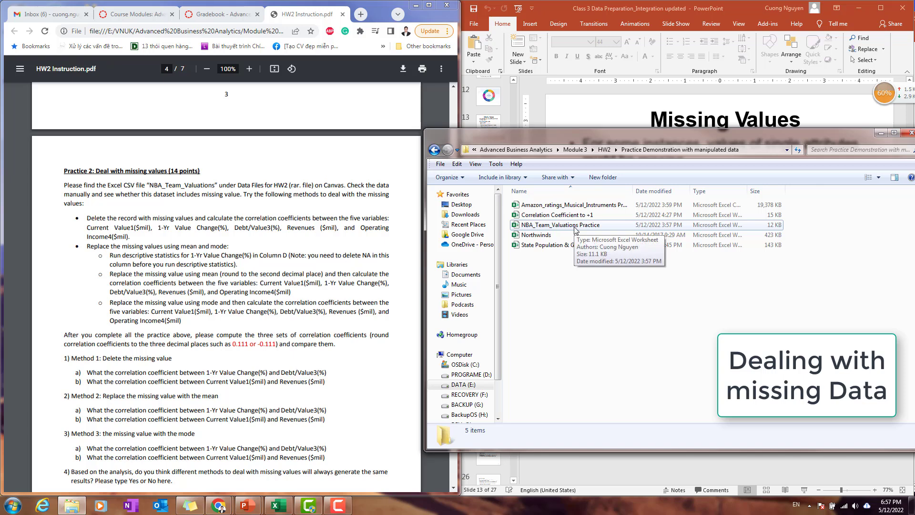
click(575, 228)
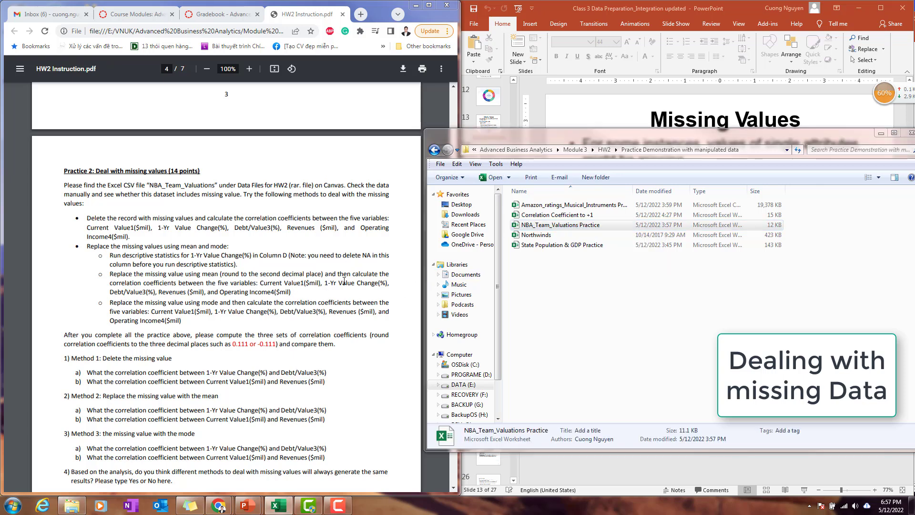
click(118, 184)
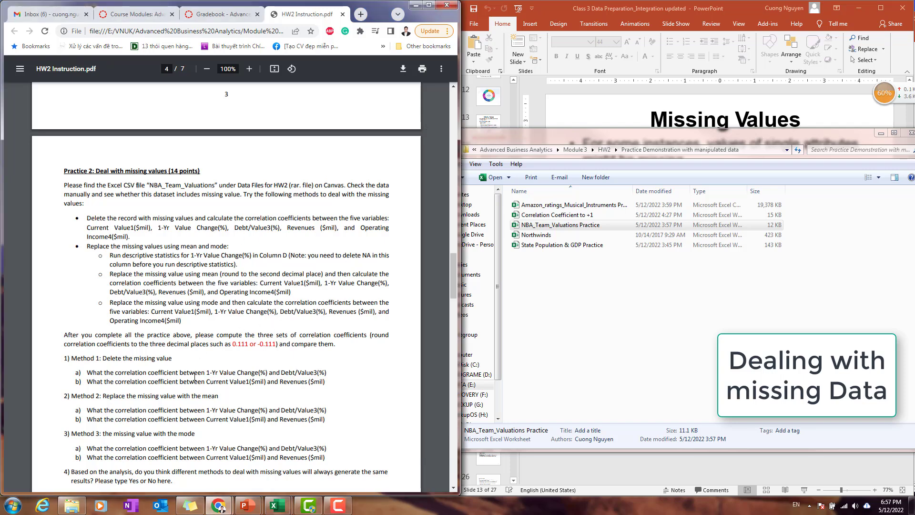
scroll(177, 330, down, 1)
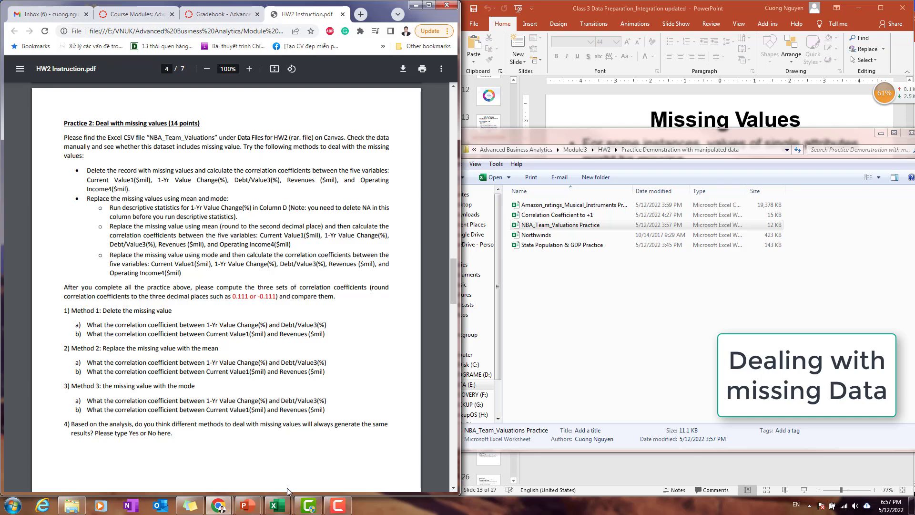
mouse_move(281, 507)
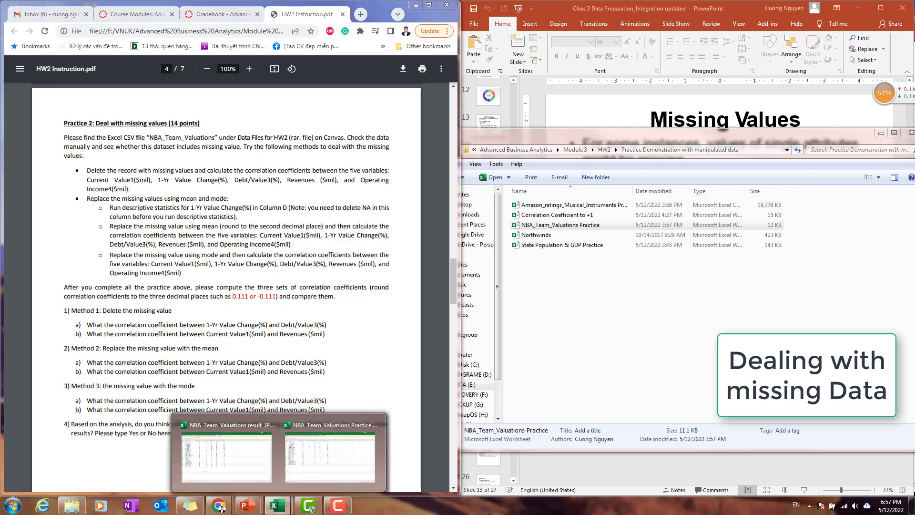
click(329, 456)
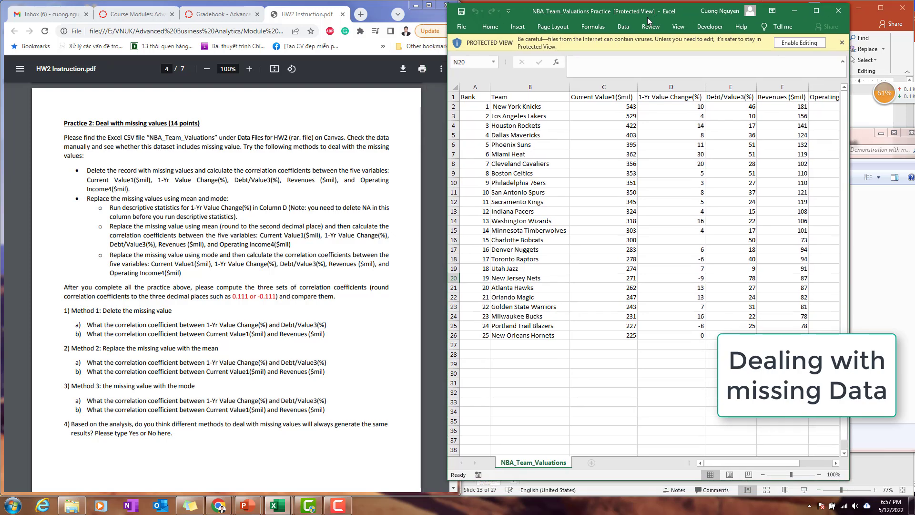
Resize the workbook window to fit beside the instructions and set the sheet zoom to 90%.
drag(648, 19, 625, 21)
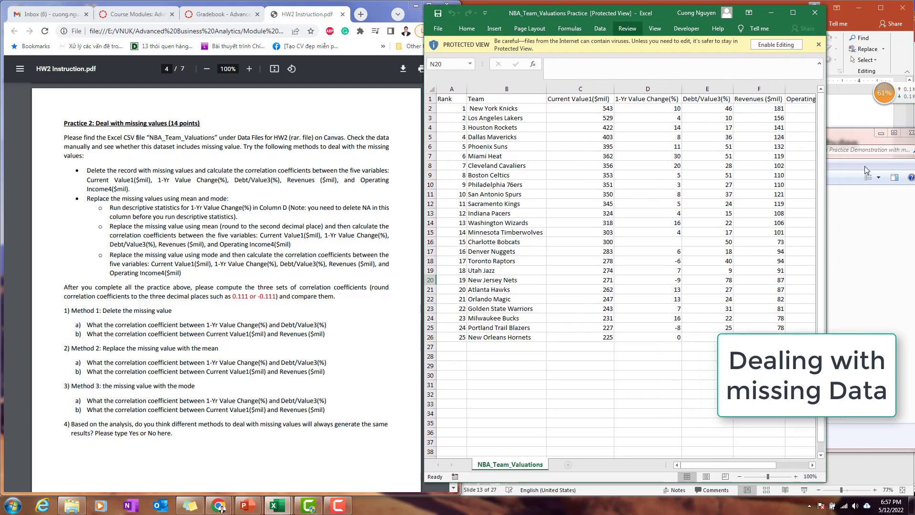
drag(827, 263, 899, 269)
drag(613, 482, 615, 504)
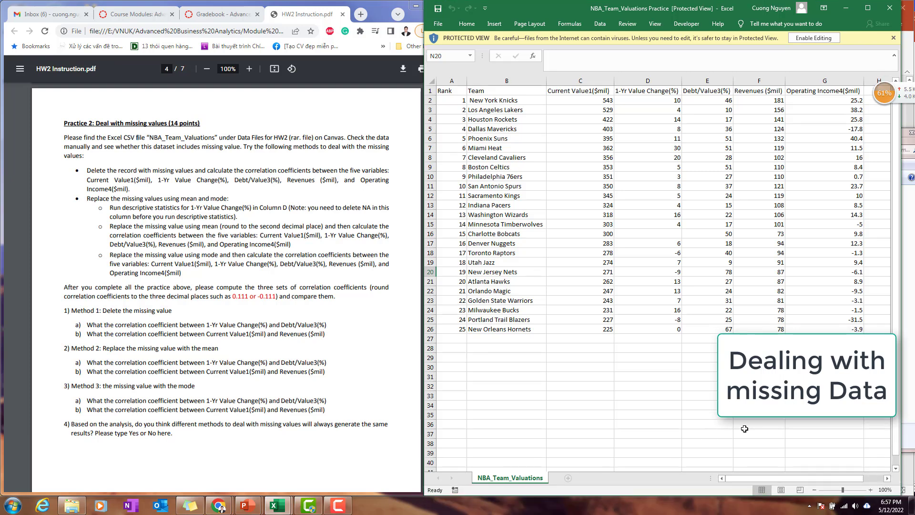
click(814, 489)
Take the workbook out of Protected View by enabling editing.
click(634, 209)
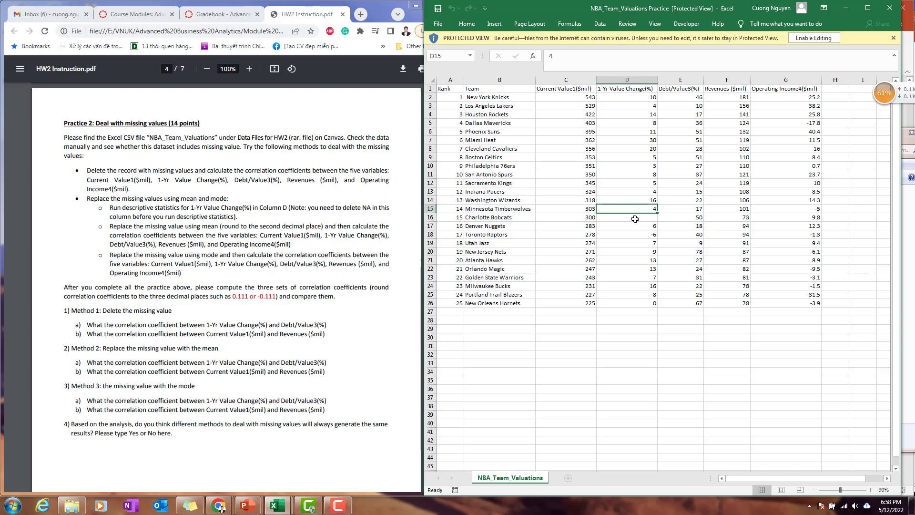
click(636, 225)
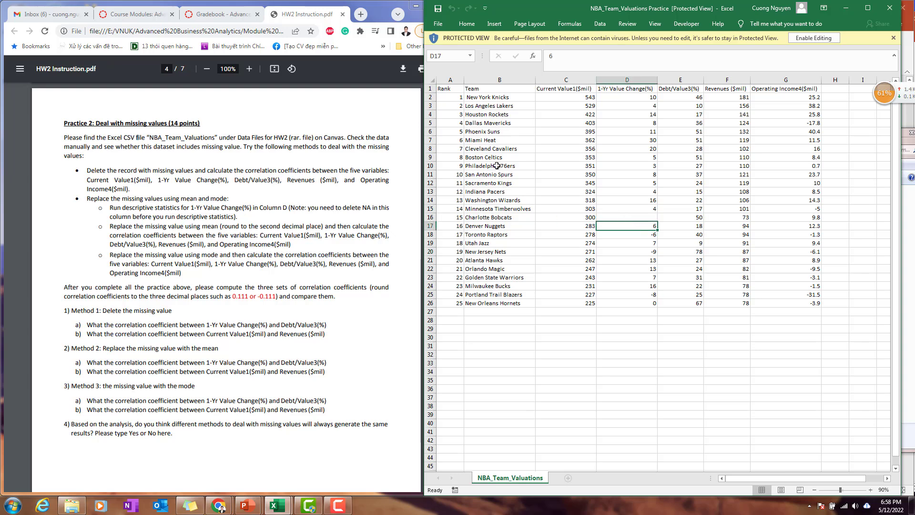
click(829, 41)
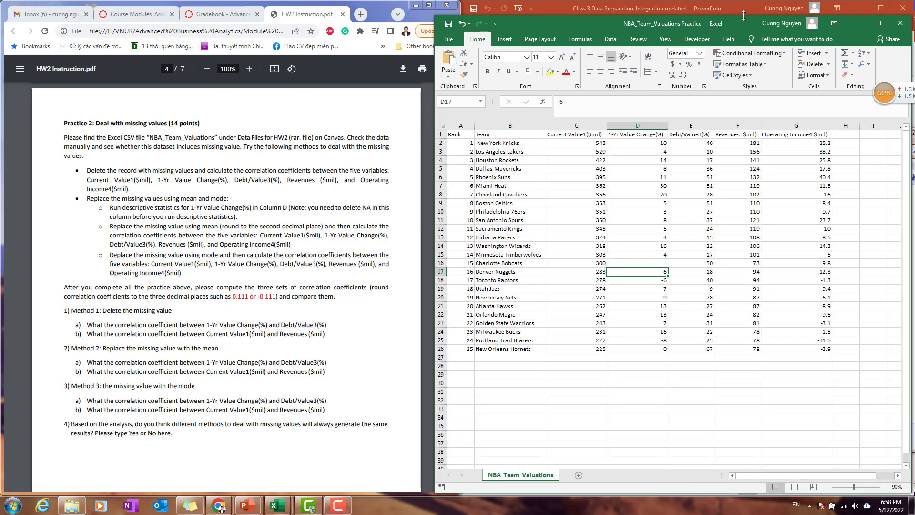
Check the 1-Yr Value Change(%) column and the Charlotte Bobcats record in row 16 for missing data.
click(651, 247)
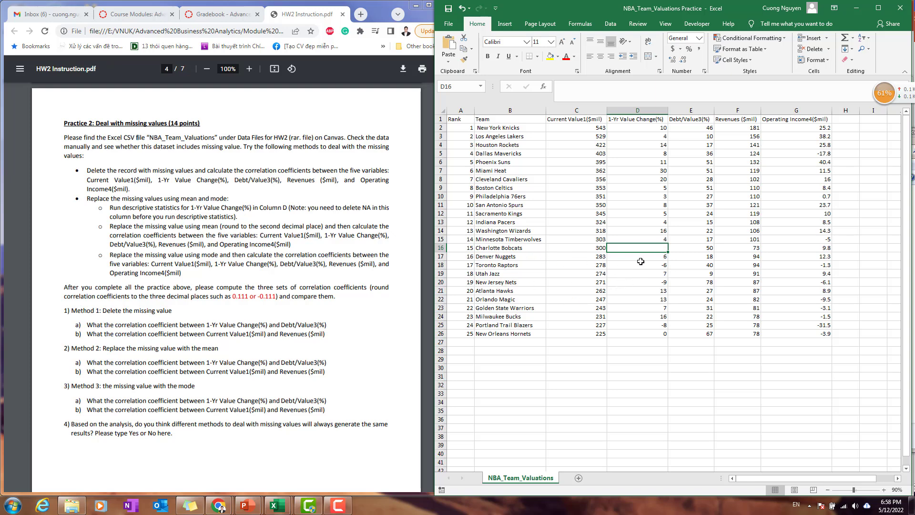
click(656, 273)
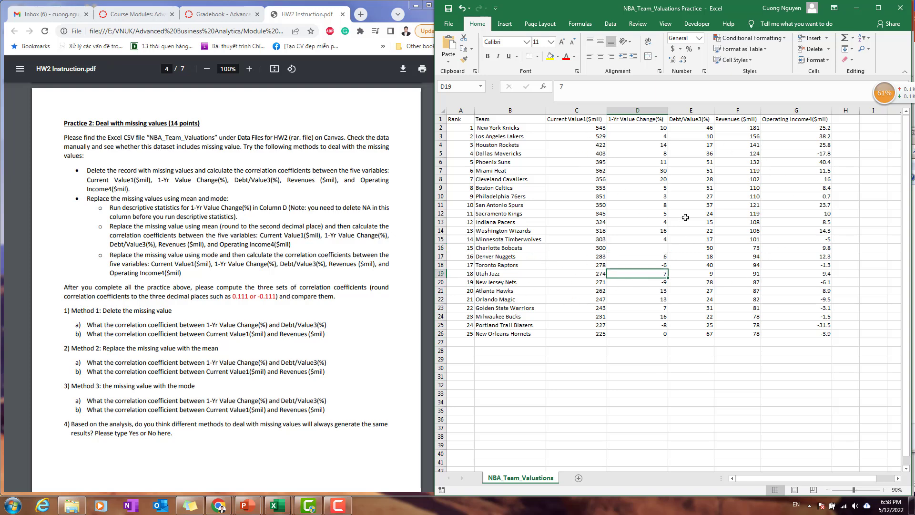
click(652, 246)
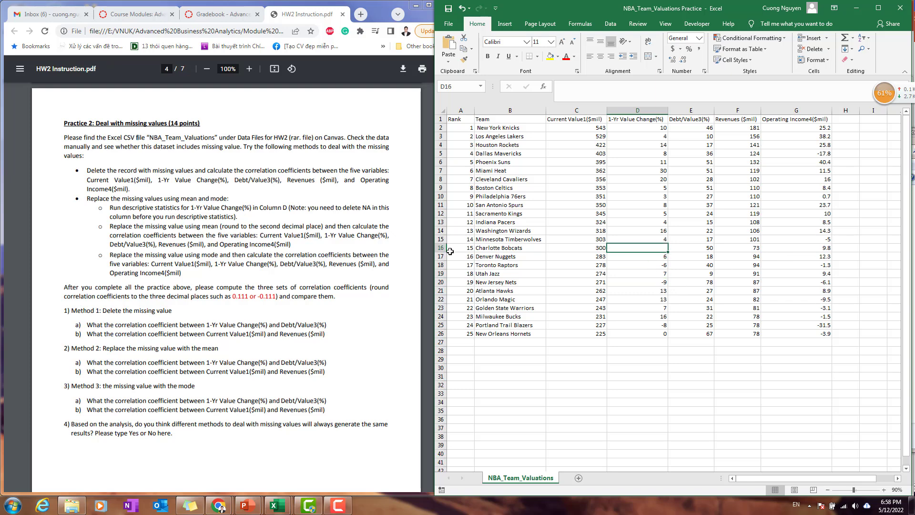
click(441, 247)
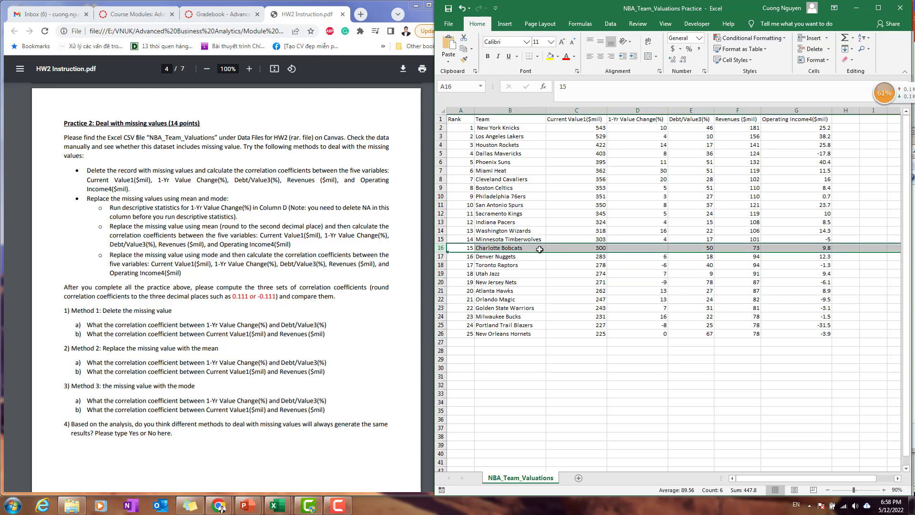
click(659, 249)
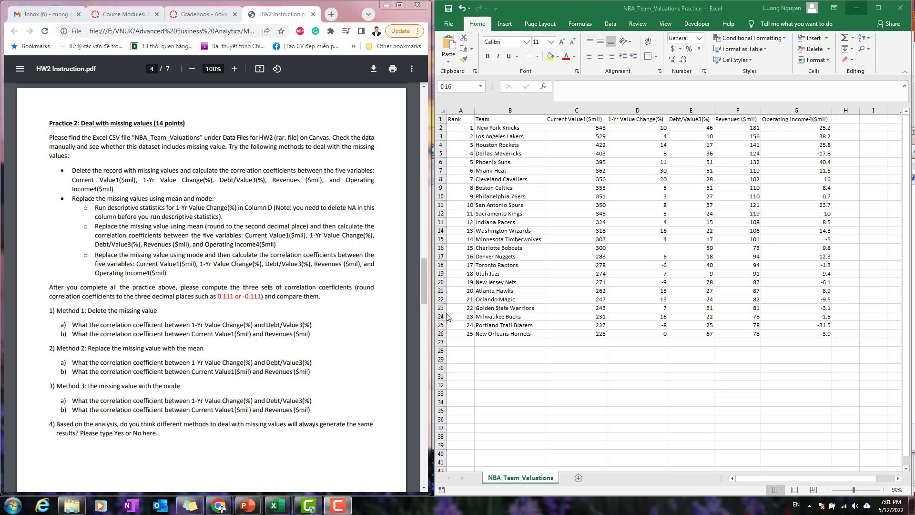
click(652, 250)
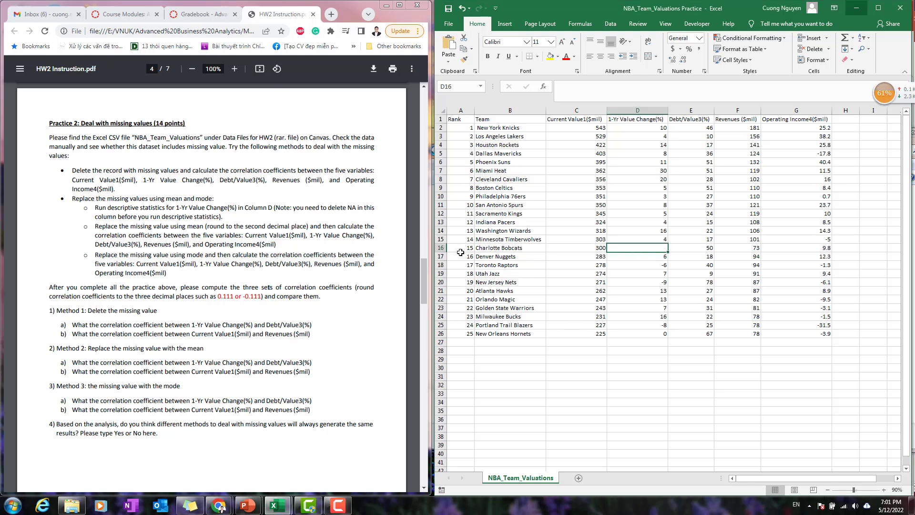
click(491, 256)
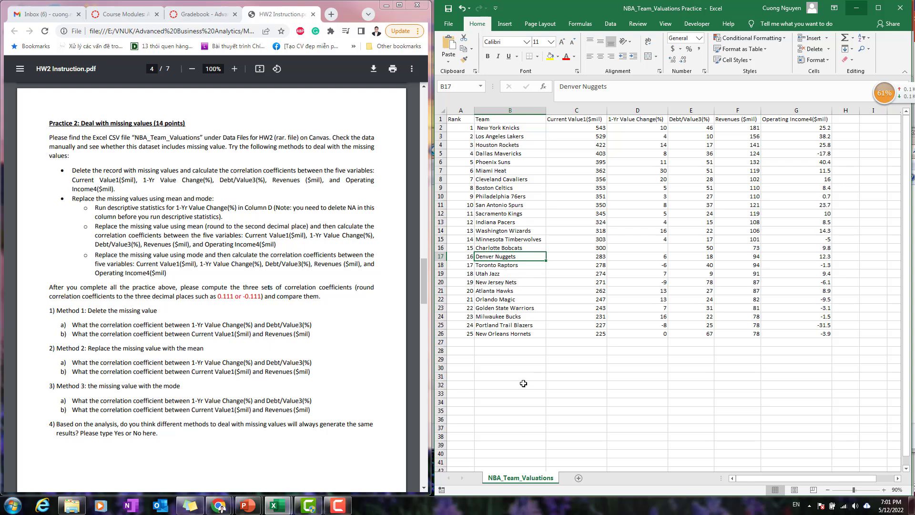
Add a worksheet named Delete for Method 1 of the instructions.
scroll(157, 228, down, 1)
scroll(156, 229, down, 1)
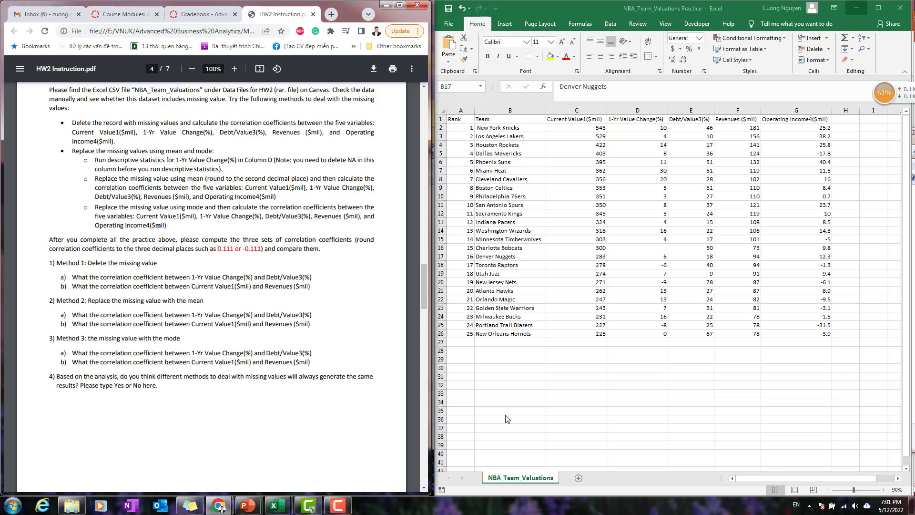
click(578, 482)
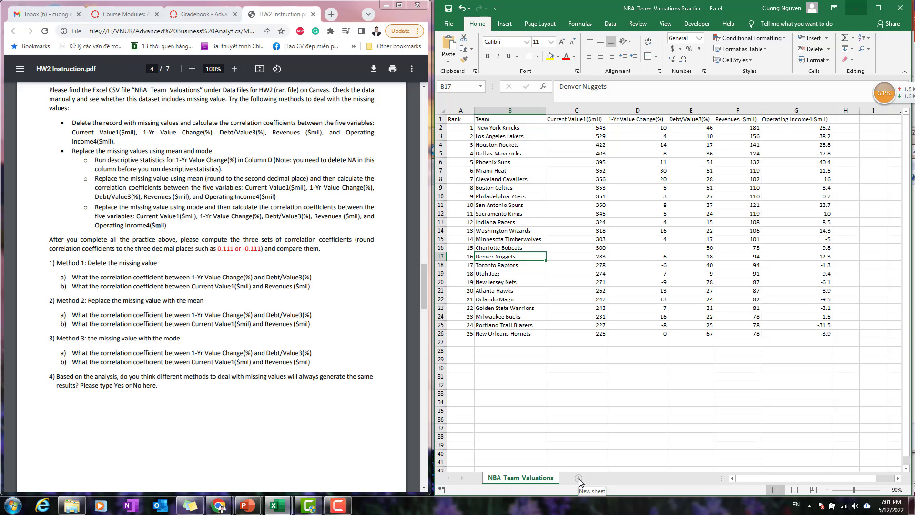
click(577, 479)
double_click(576, 478)
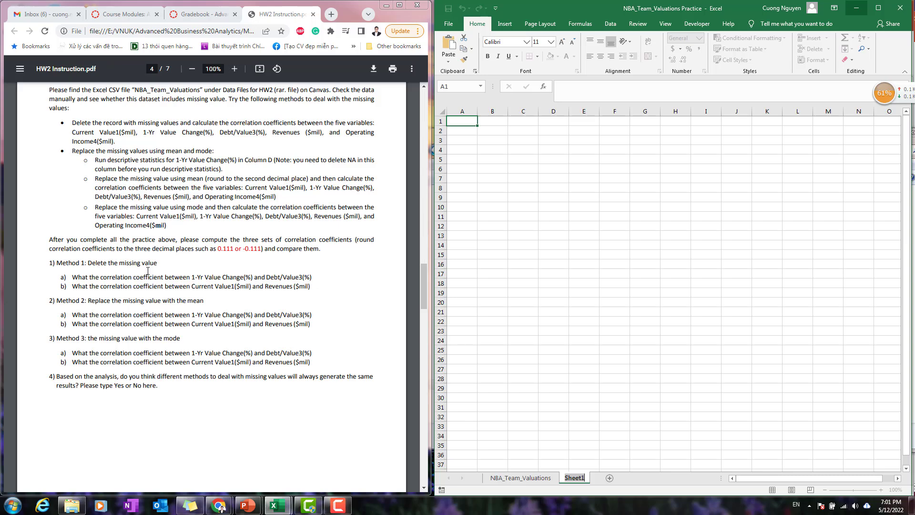
text(Delete)
key(Return)
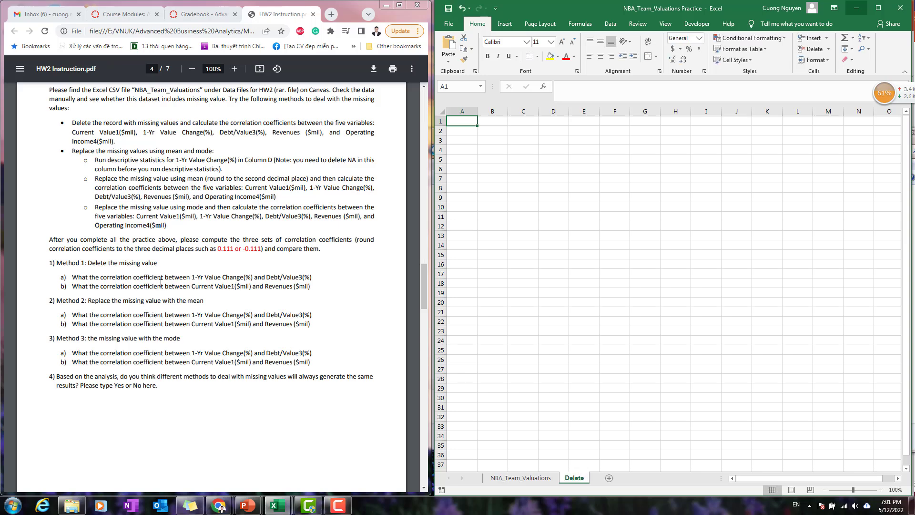
Add a second new worksheet and name it Mean Replace.
click(609, 478)
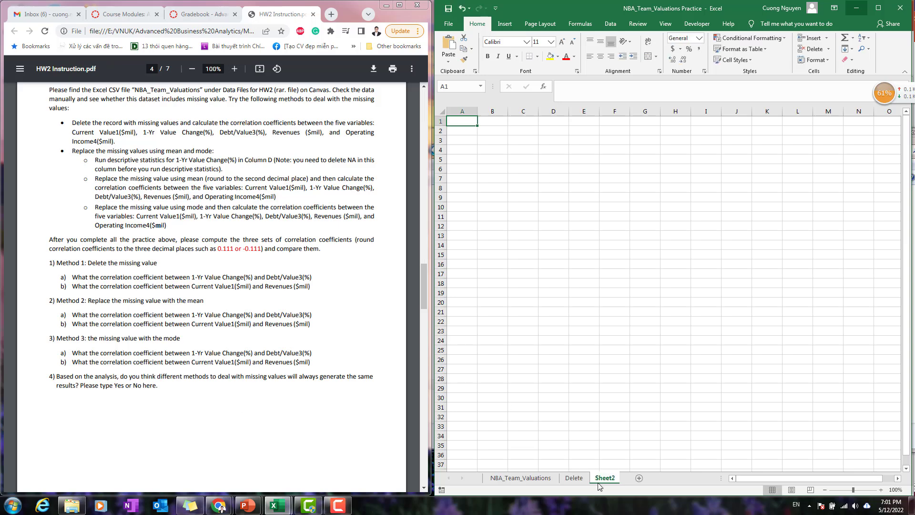
double_click(606, 477)
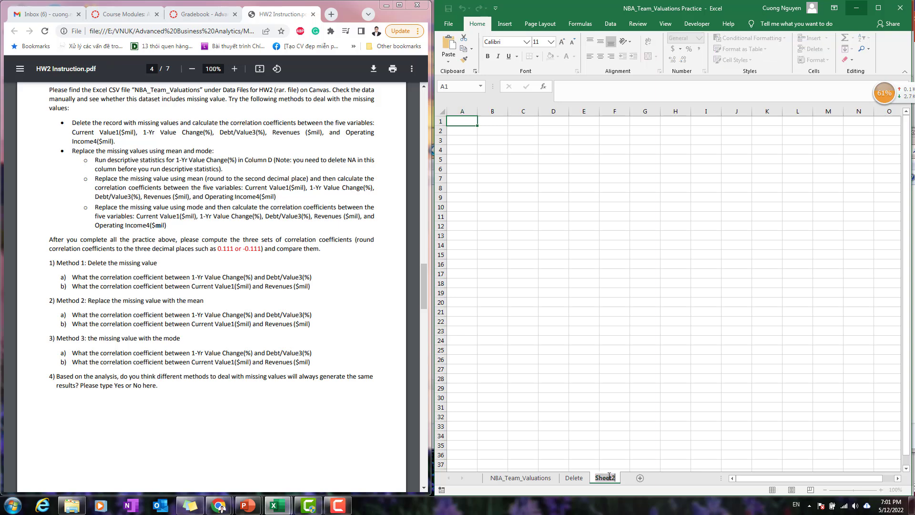
text(Mean Replace)
key(Return)
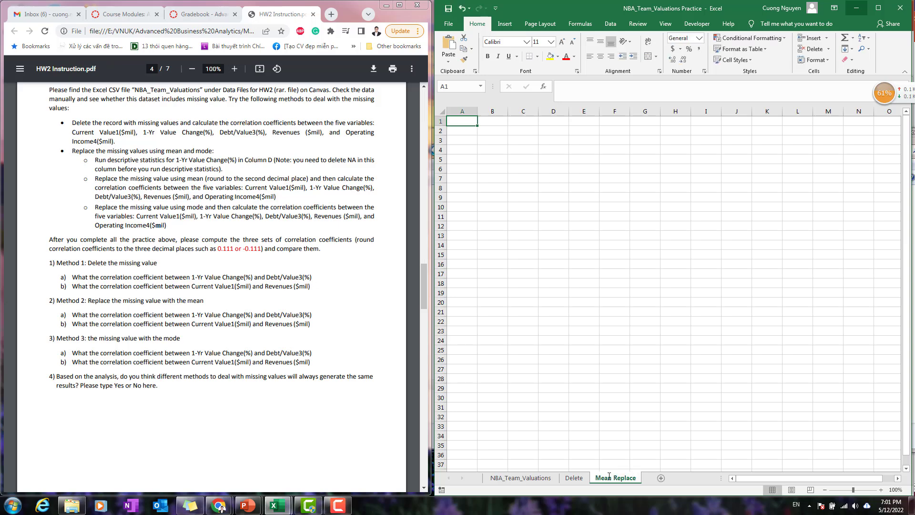
Add a third new worksheet and name it Mode Replace.
click(661, 478)
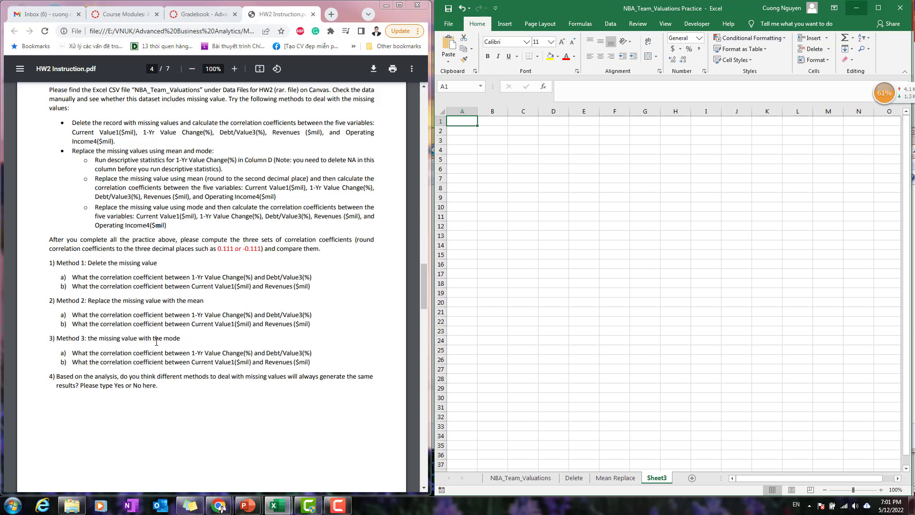
double_click(662, 478)
text(Mode)
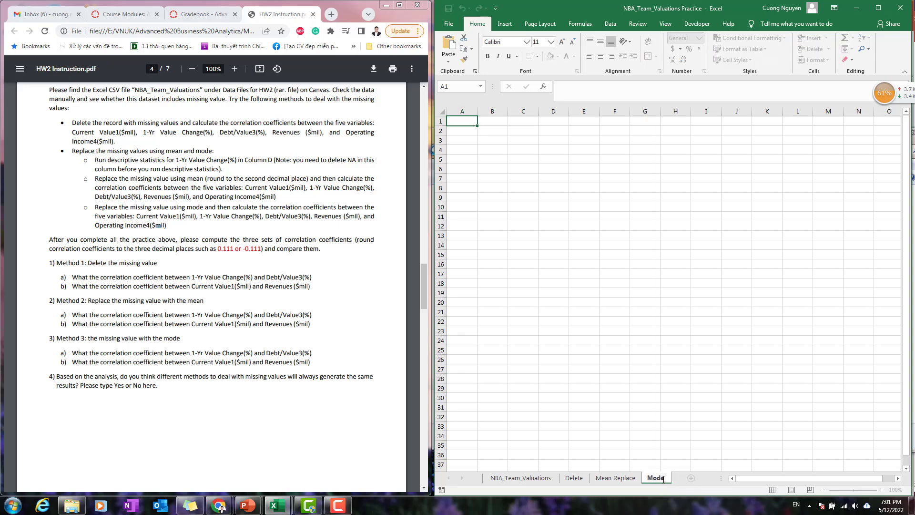
text( Replace)
key(Return)
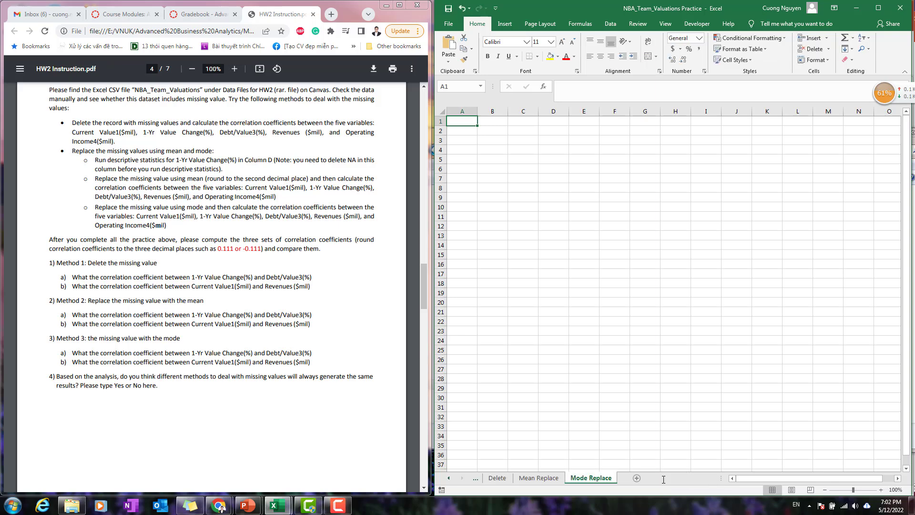
Copy the whole NBA_Team_Valuations data table to cell A1 of the Delete sheet and autofit the Team column there.
click(496, 477)
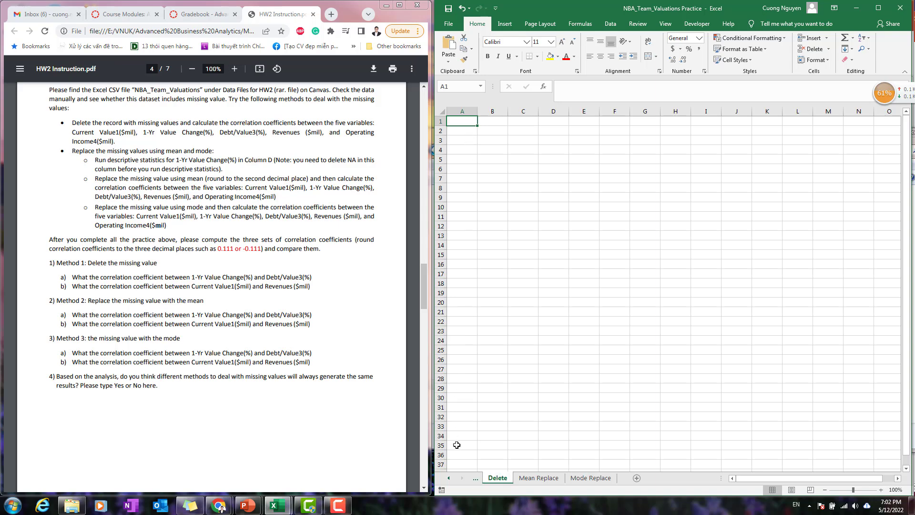
click(475, 478)
click(480, 220)
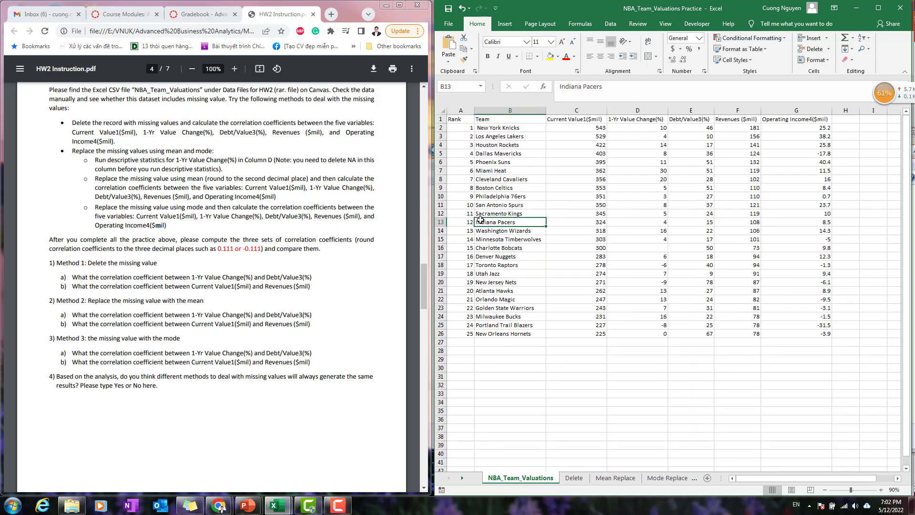
key(ctrl+a)
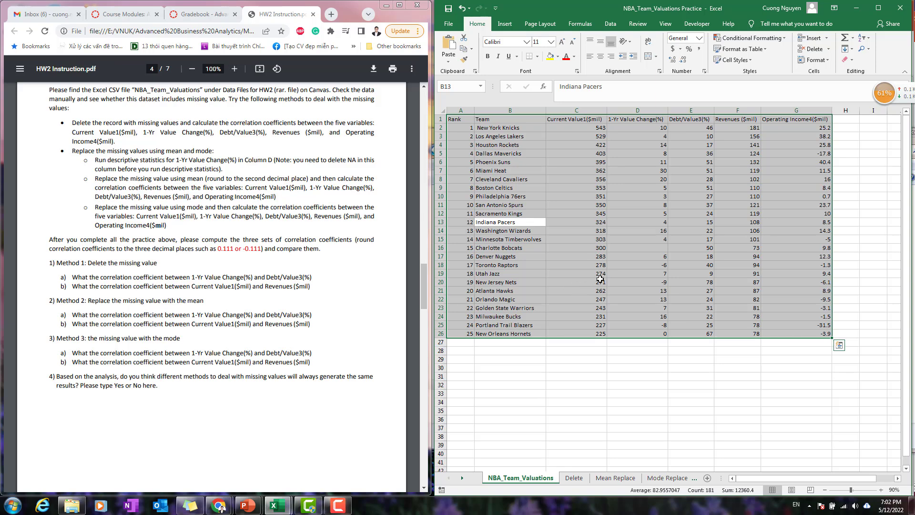
key(ctrl+c)
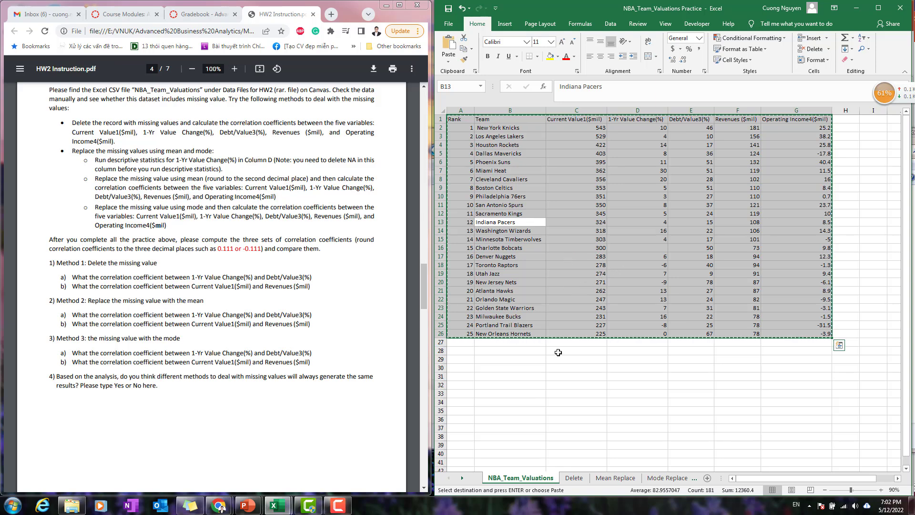
click(574, 478)
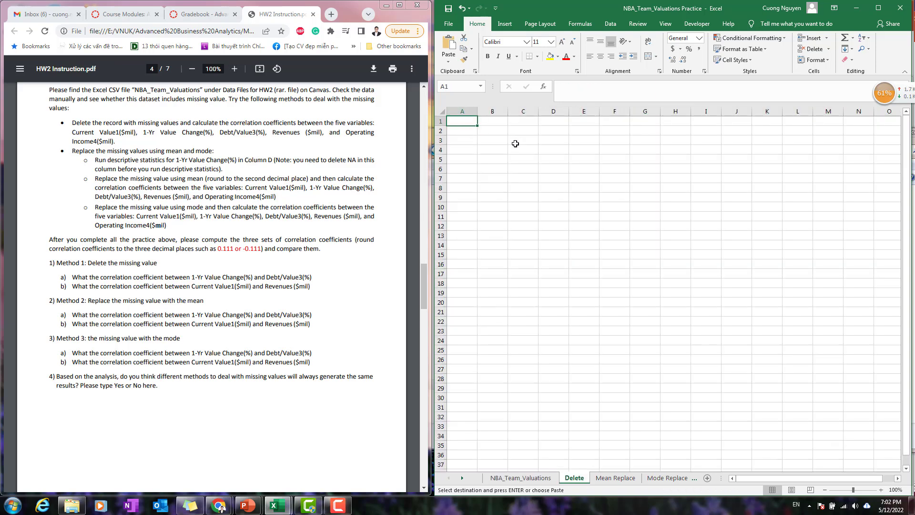
key(ctrl+v)
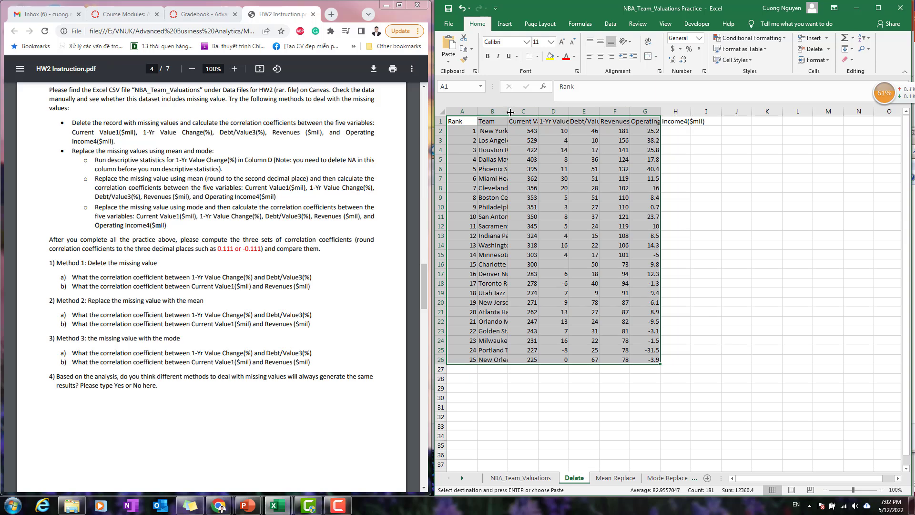
double_click(510, 112)
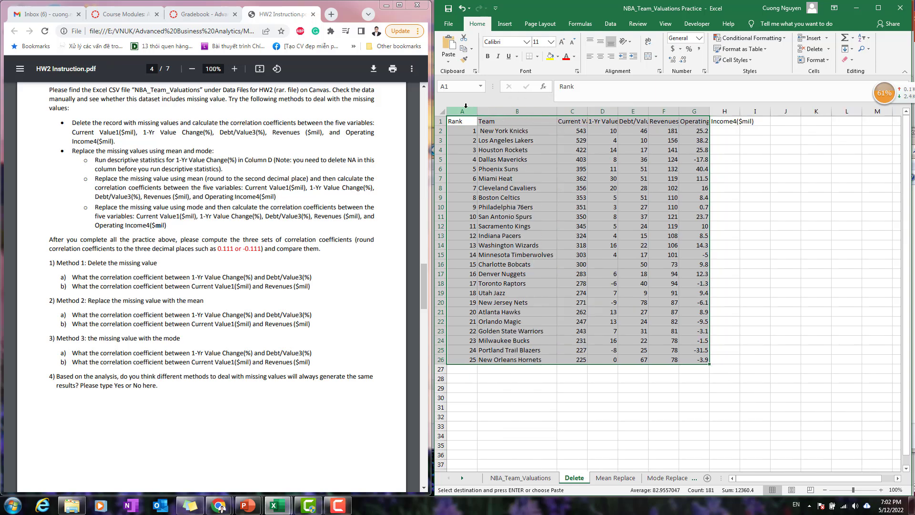
Autofit columns A to G on the Delete sheet so the full headers and values fit.
drag(466, 106, 694, 111)
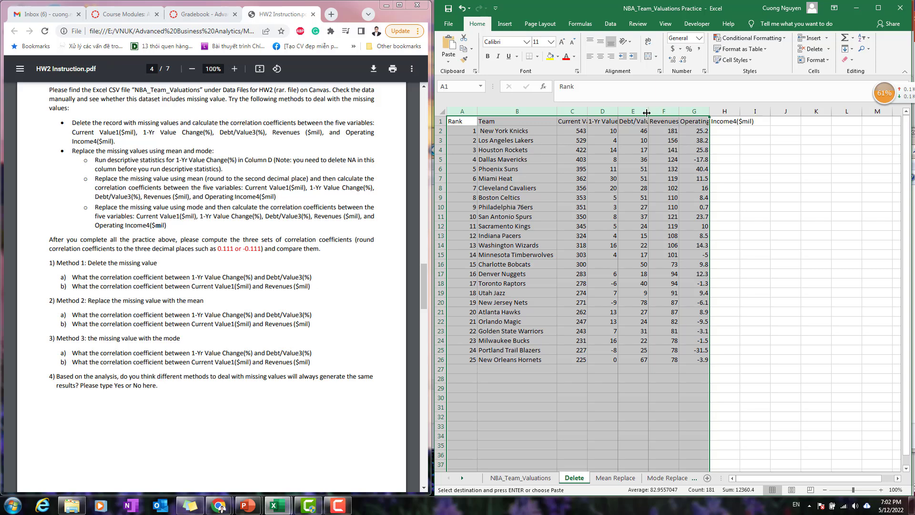
double_click(646, 113)
click(798, 300)
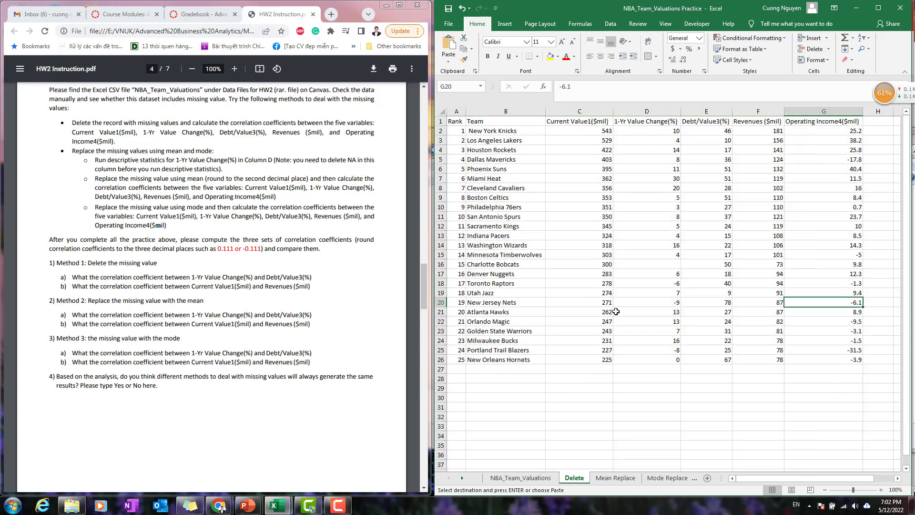
Examine the empty 1-Yr Value Change(%) cell of the Charlotte Bobcats alongside the Method 1 questions in the instruction PDF.
click(659, 263)
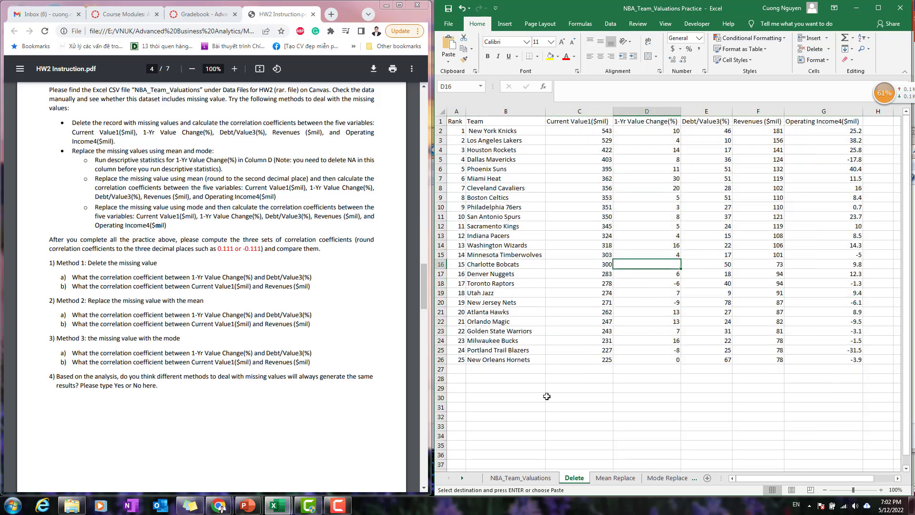
click(93, 284)
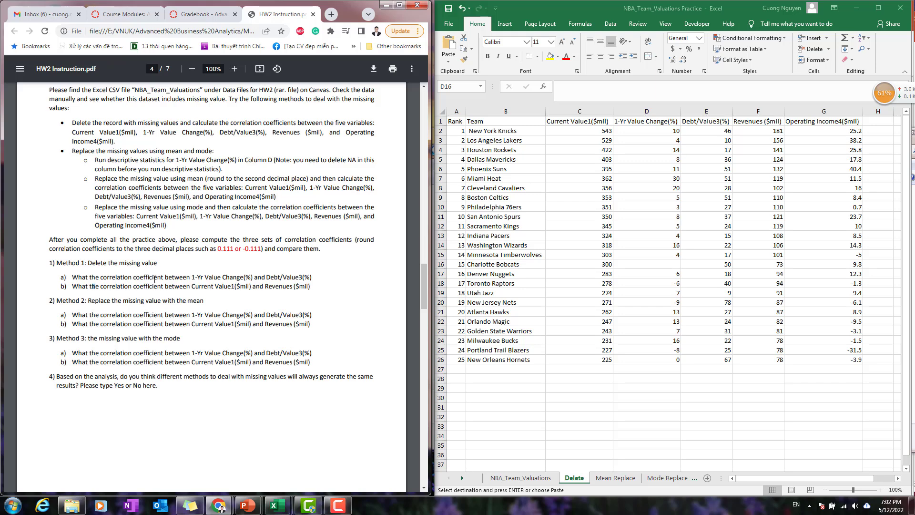
click(680, 264)
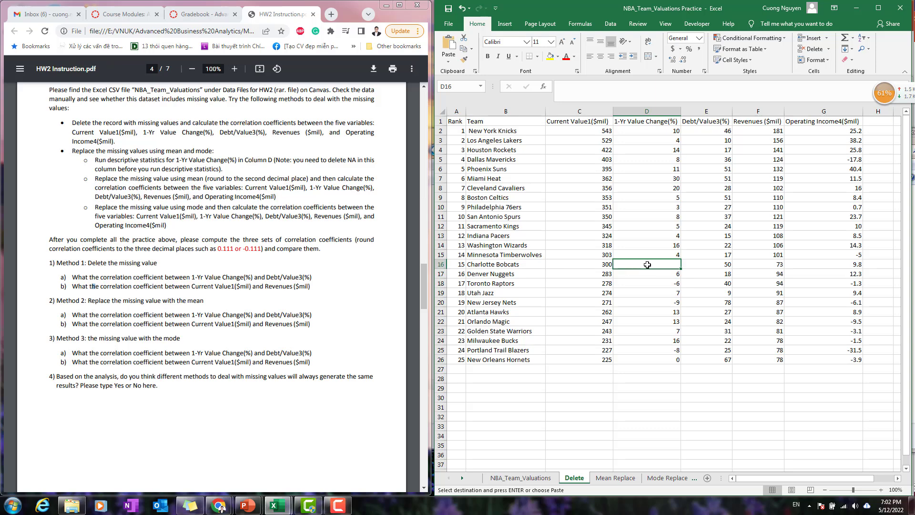
click(650, 282)
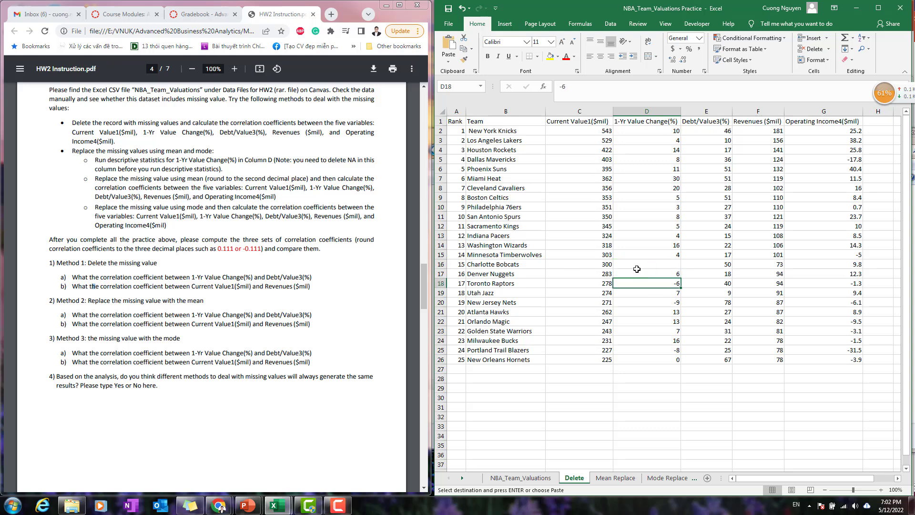
click(637, 267)
drag(146, 278, 311, 279)
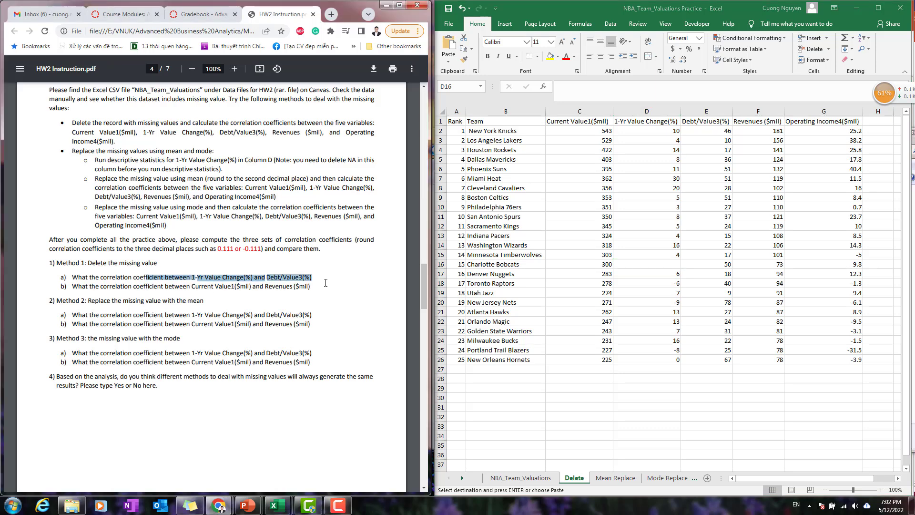
click(324, 285)
click(665, 266)
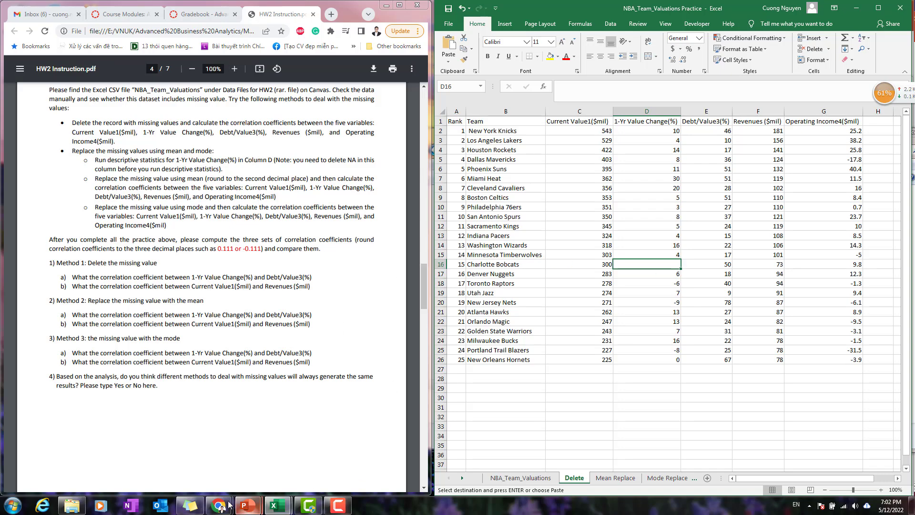
Switch to the Class 3 Data Preparation deck in PowerPoint and review the slides on missing values and how to handle them by deletion.
mouse_move(248, 505)
mouse_move(305, 465)
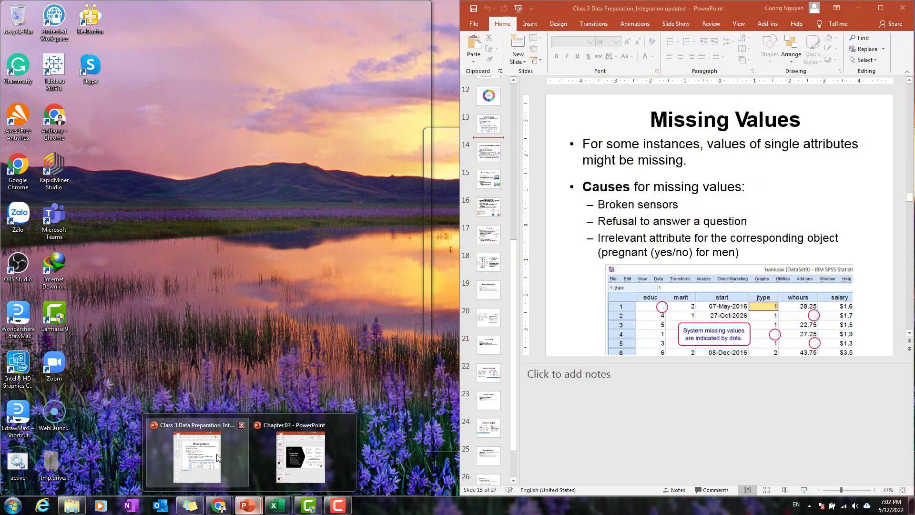
click(197, 457)
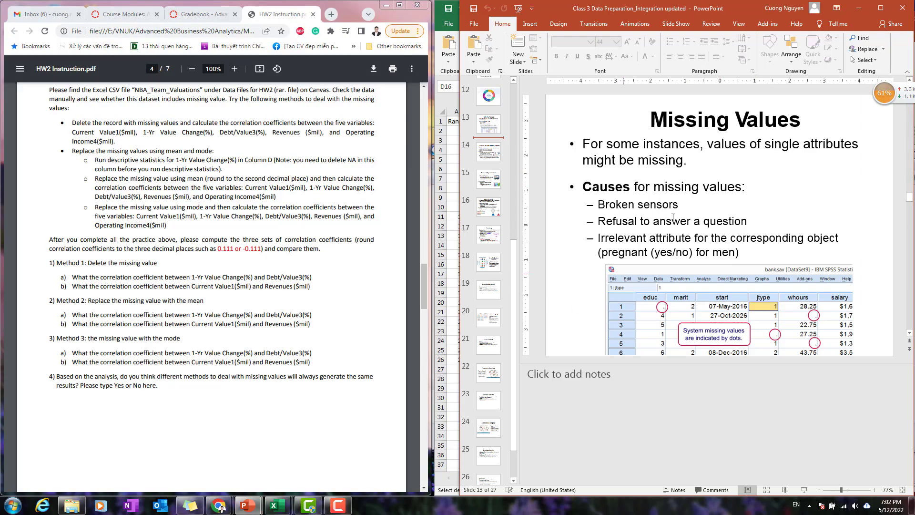
click(644, 157)
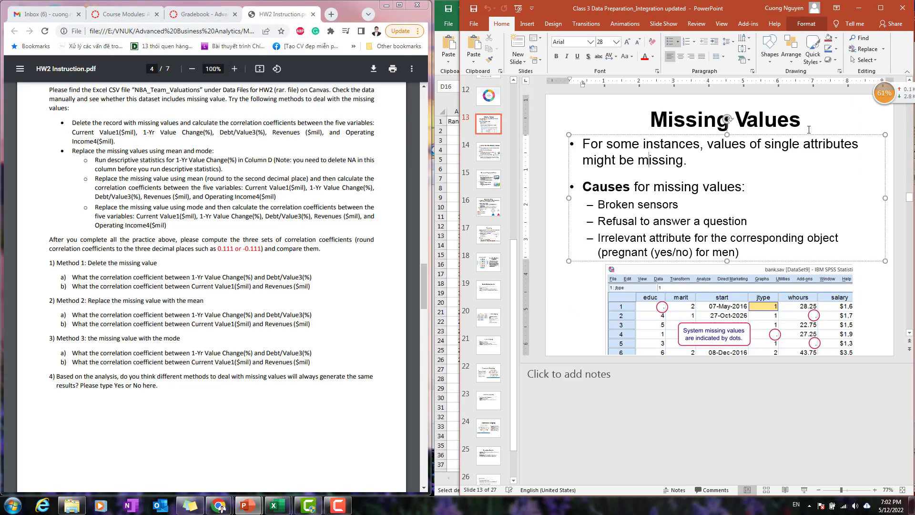
click(488, 152)
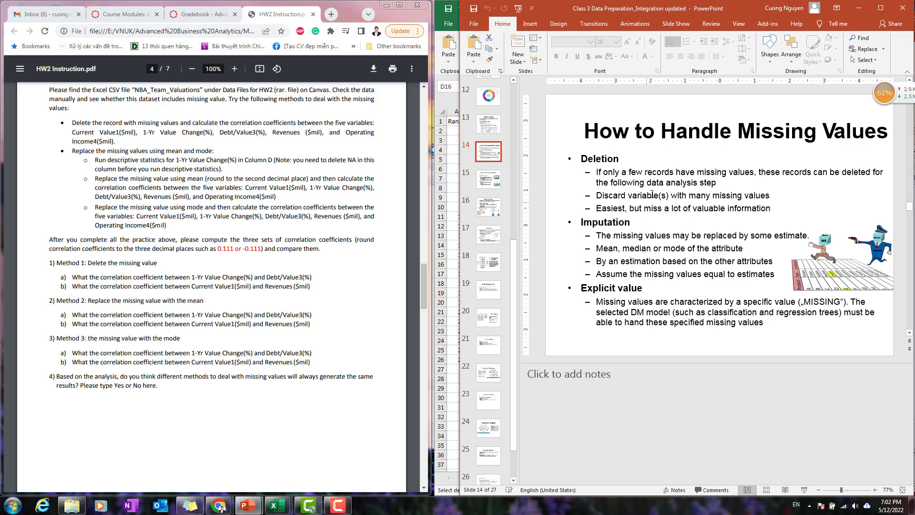
drag(597, 196, 770, 197)
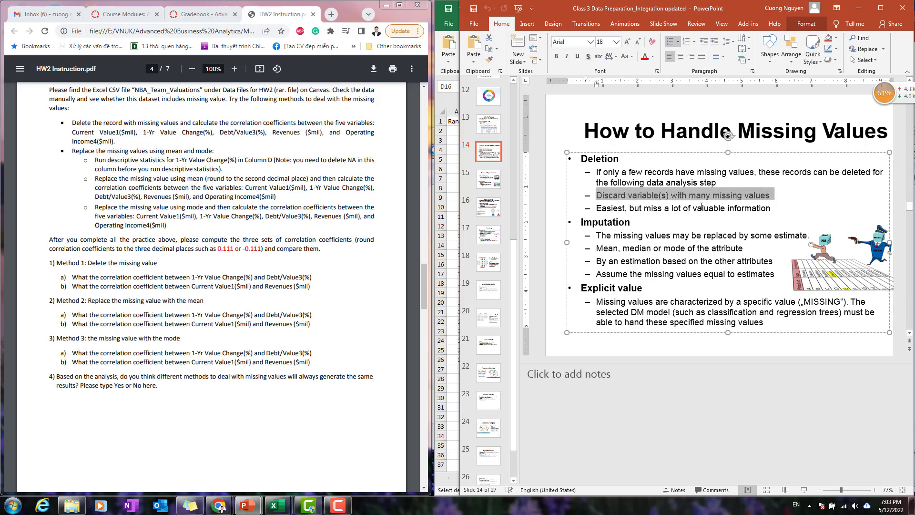
click(702, 208)
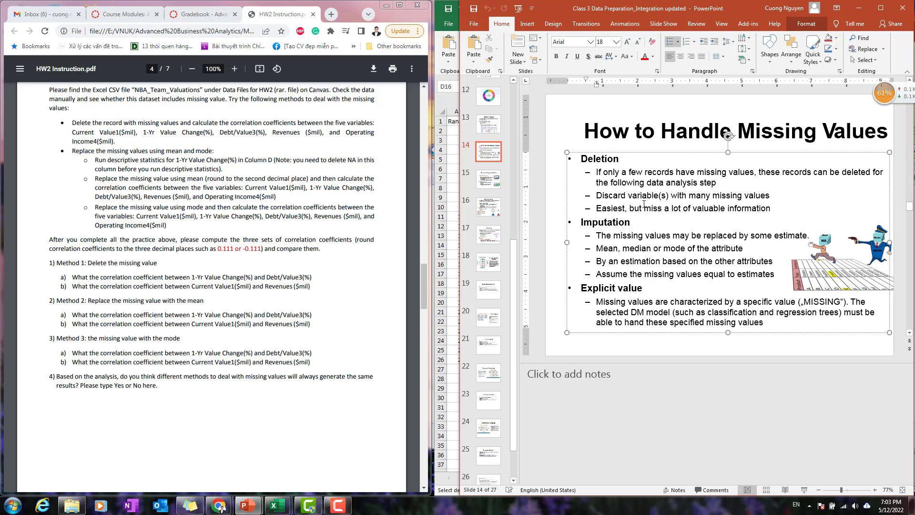
click(858, 8)
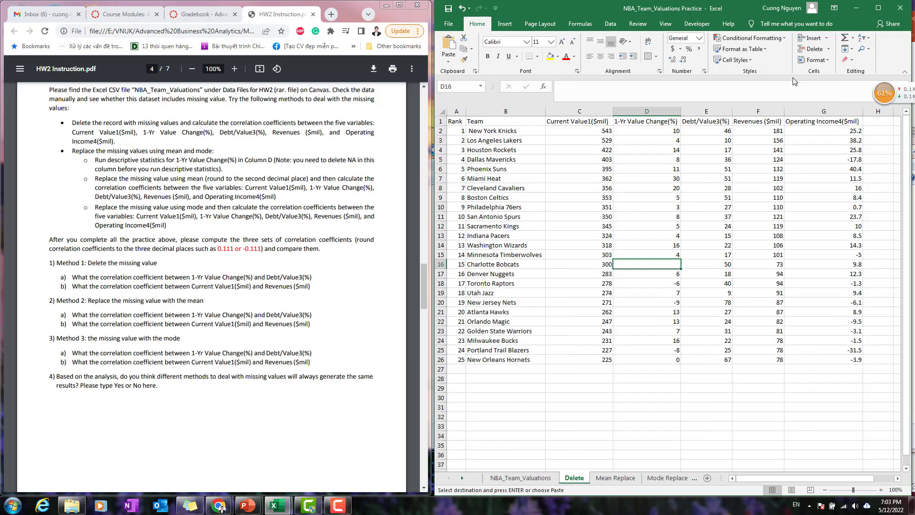
Delete the Charlotte Bobcats row from the Delete sheet and renumber the Rank column from 1 to 24 in A2:A25.
click(676, 279)
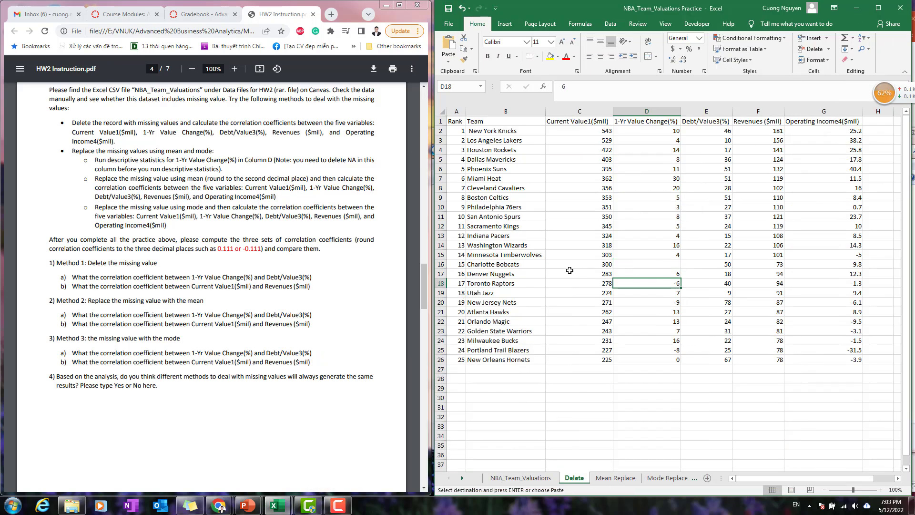
click(441, 264)
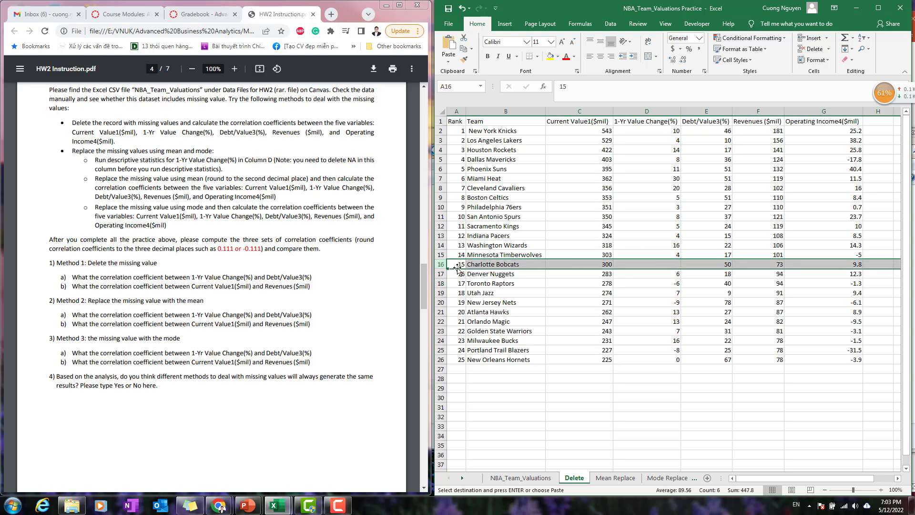
click(649, 111)
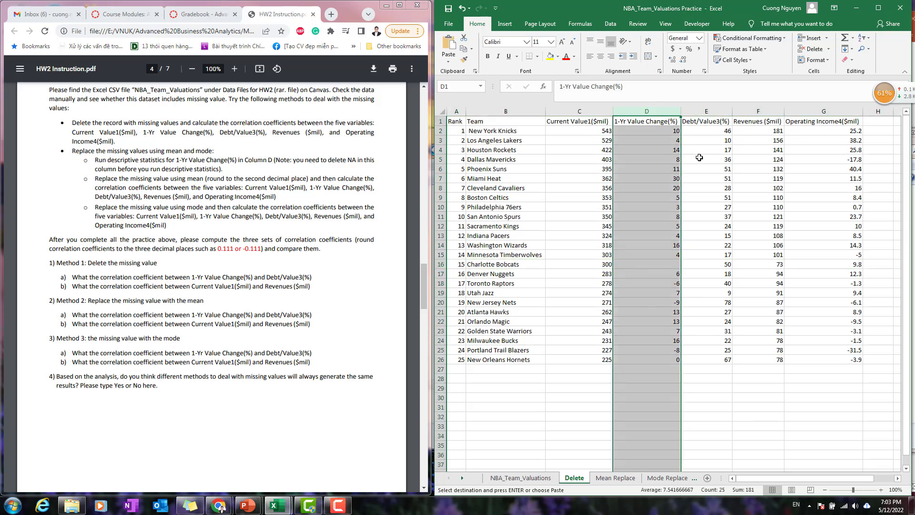
click(440, 264)
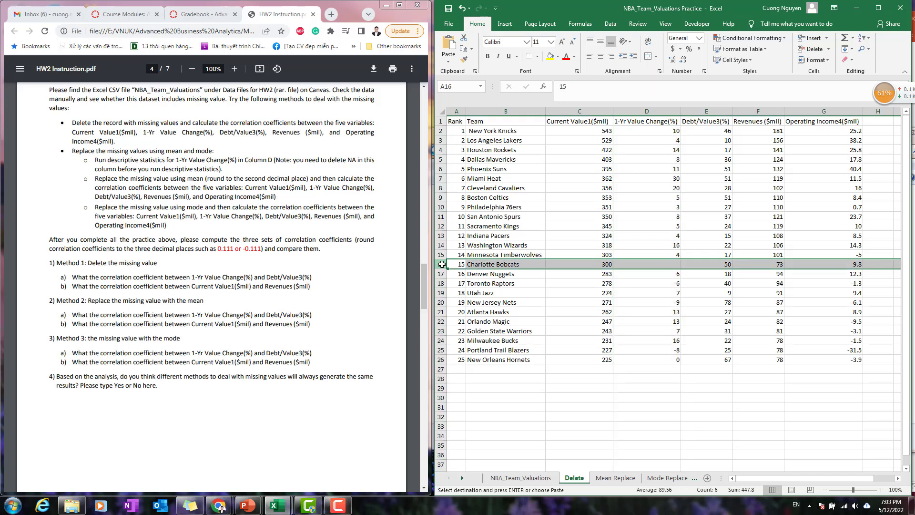
right_click(442, 265)
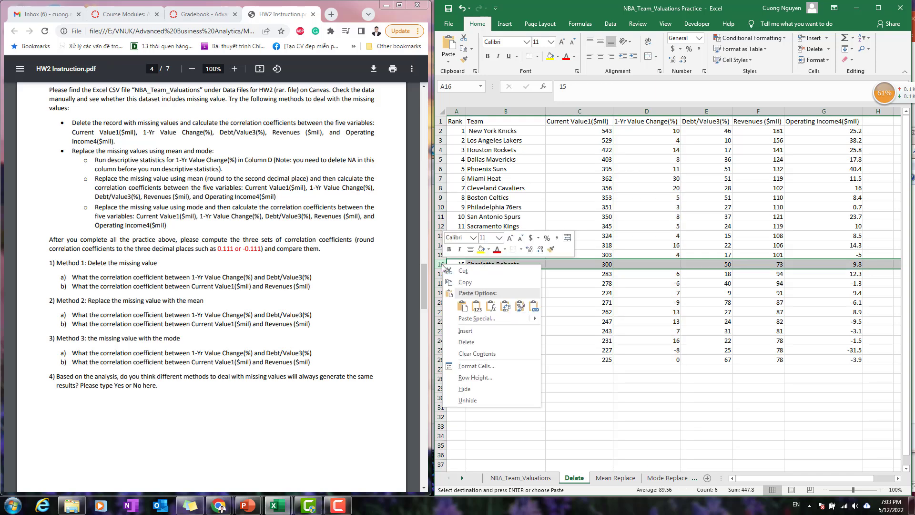
click(488, 342)
click(574, 302)
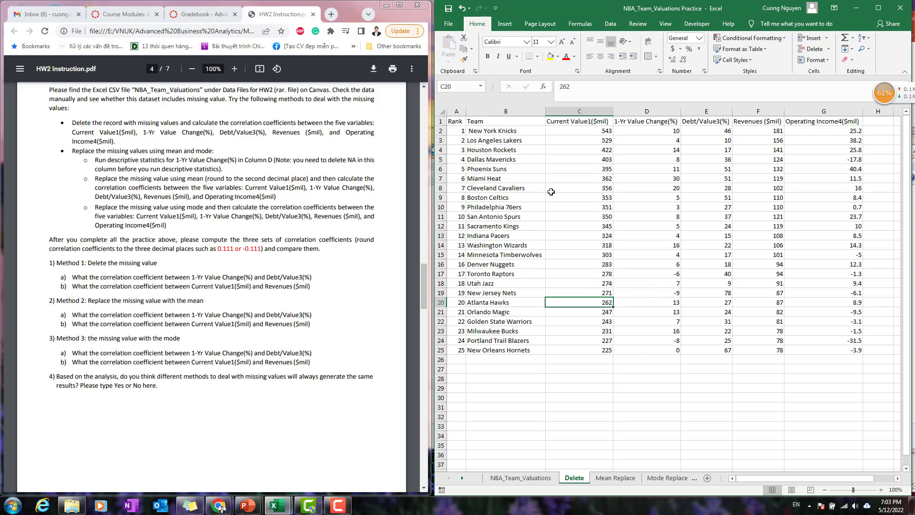
drag(457, 131, 463, 356)
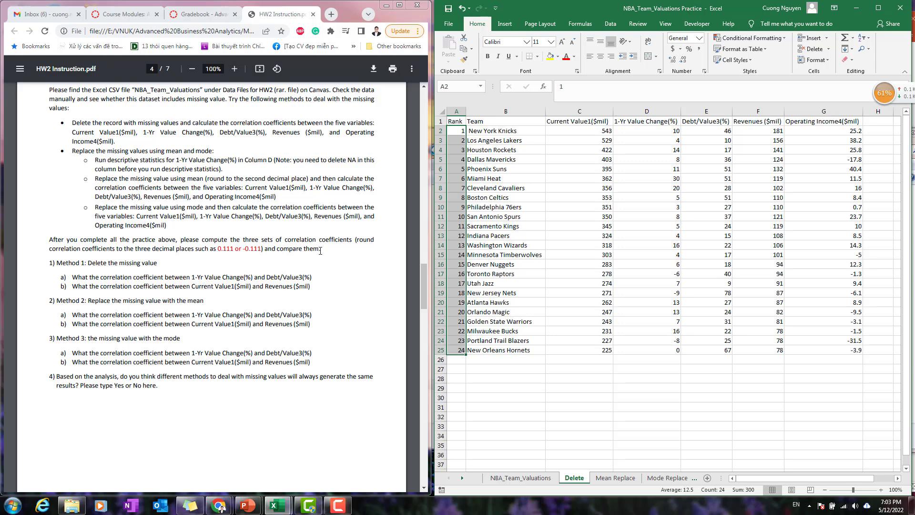
Enter the heading "Correlation Matrix" in cell B27 below the data on the Delete sheet.
click(522, 372)
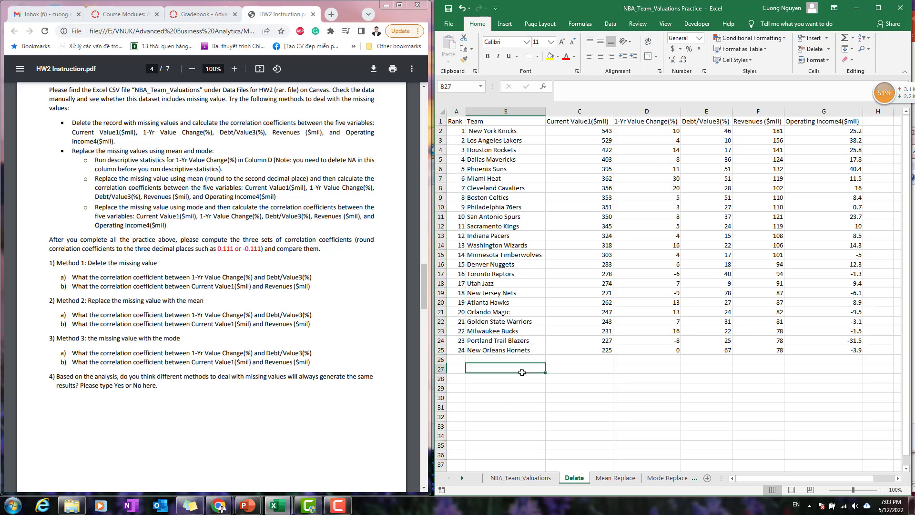
text(Correlation Ma)
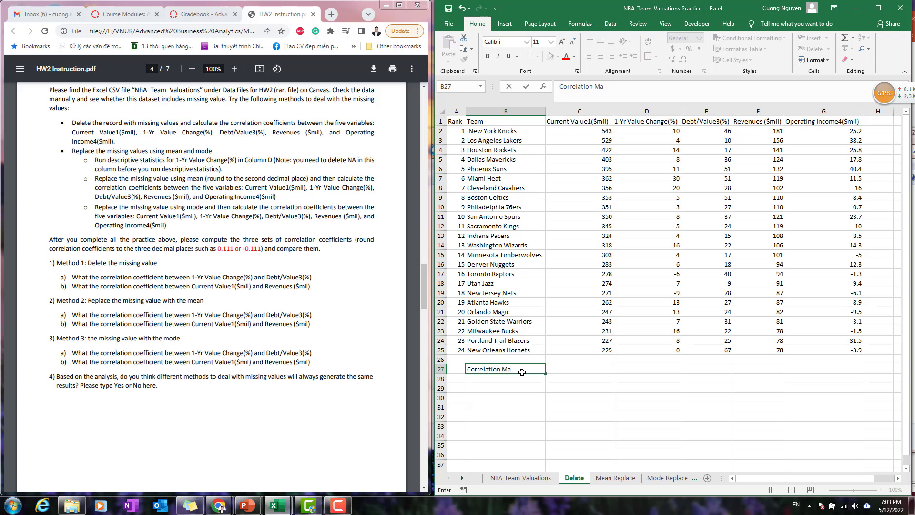
text(trix)
key(Return)
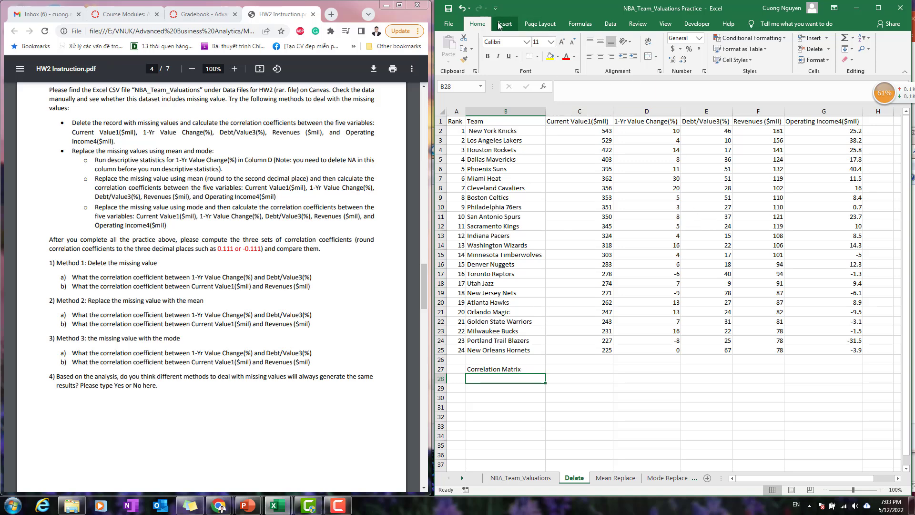
Start the Correlation tool from Data Analysis and set its input range to C1:G25, covering the five variables with their headers.
click(613, 24)
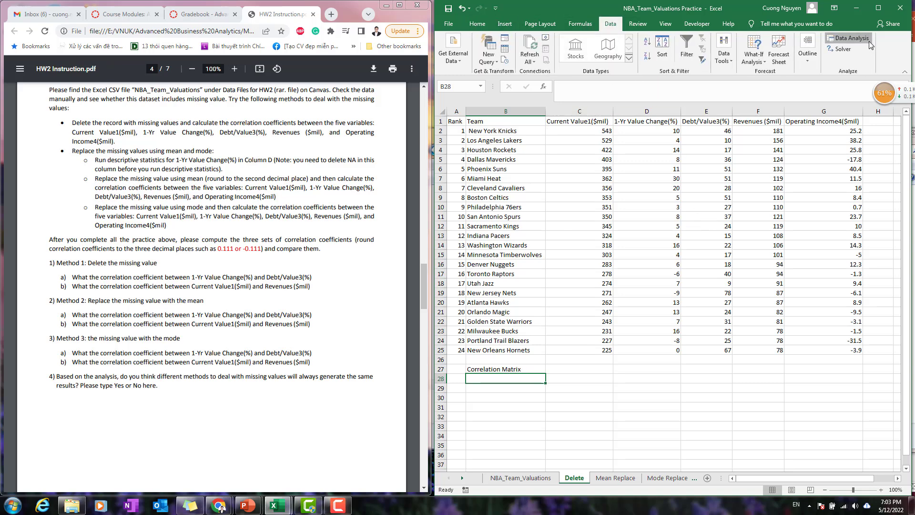
click(848, 38)
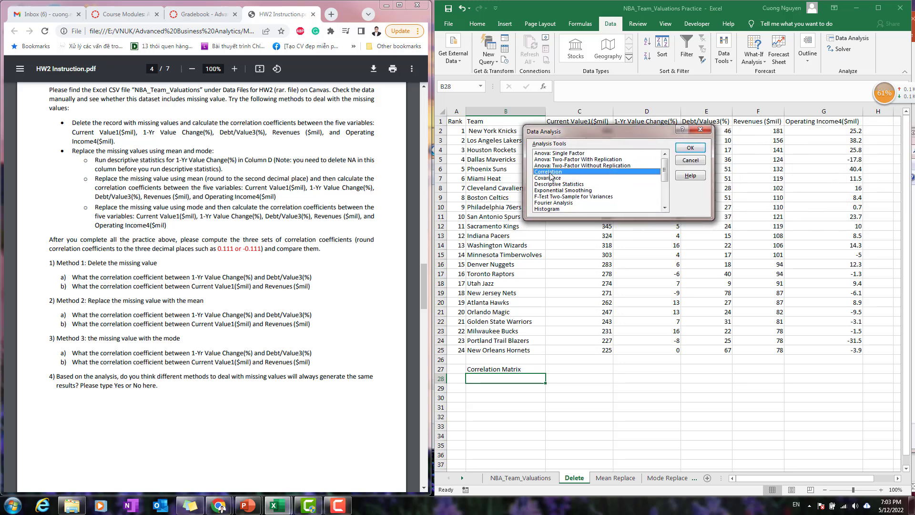
click(691, 148)
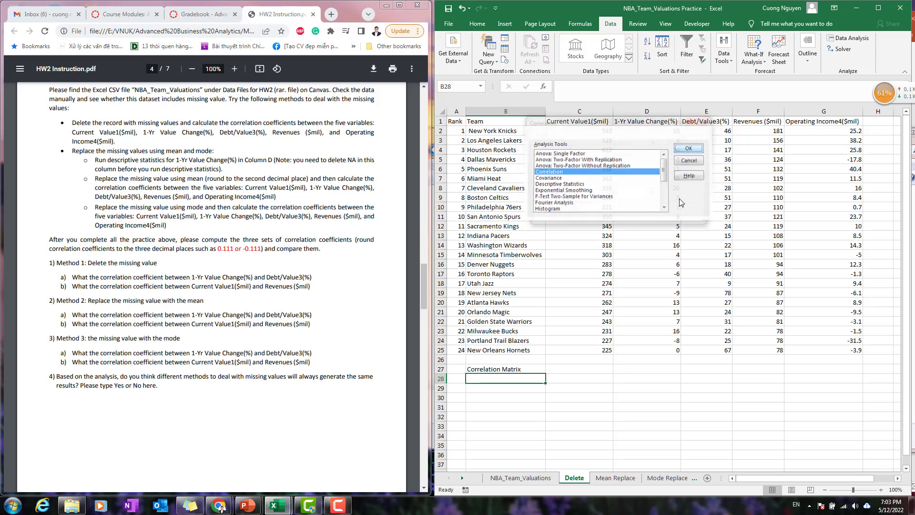
click(637, 144)
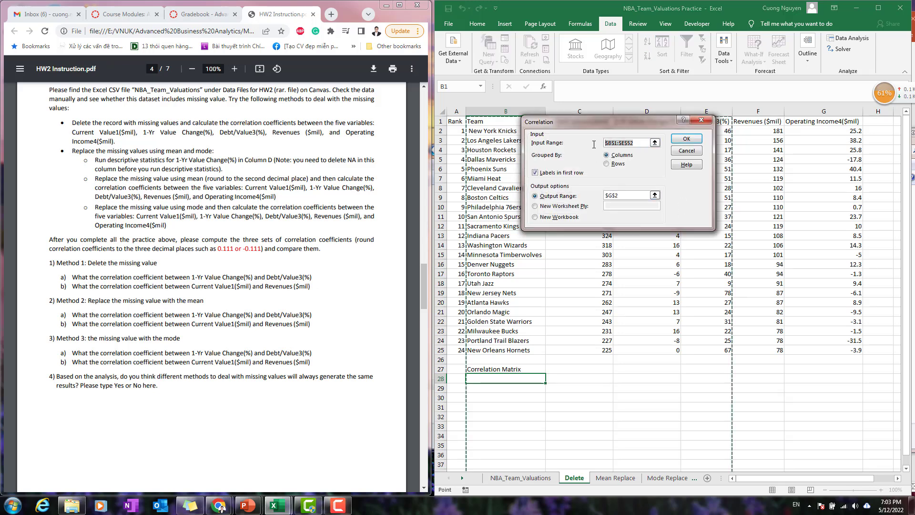
drag(640, 125, 646, 236)
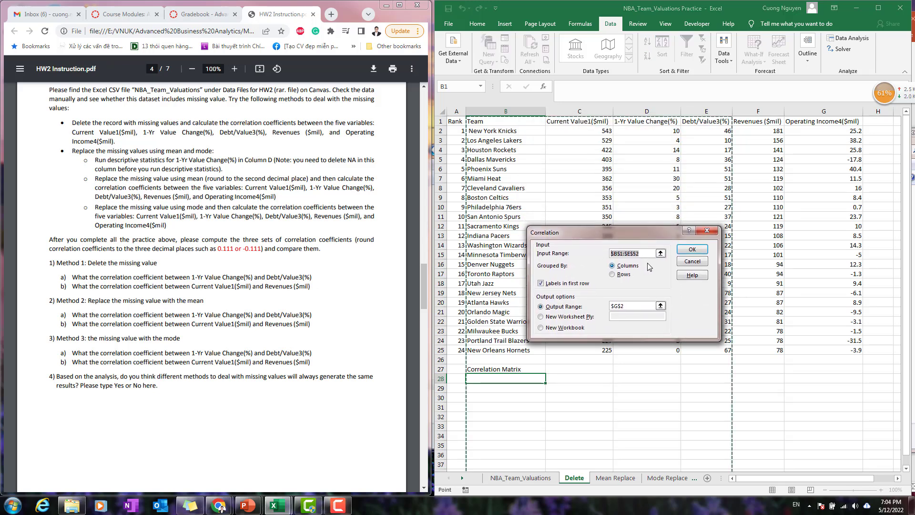
key(BackSpace)
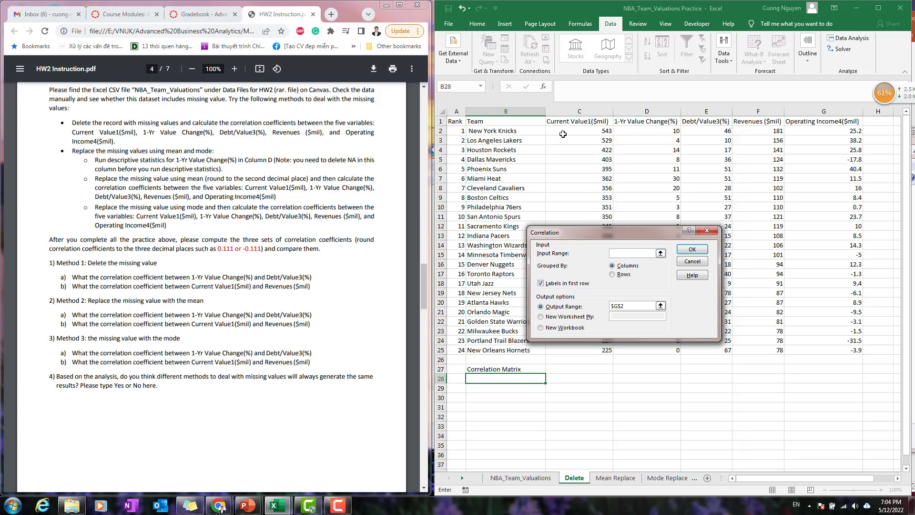
mouse_move(576, 121)
mouse_down()
mouse_move(667, 157)
mouse_move(877, 286)
mouse_move(877, 315)
mouse_move(854, 353)
mouse_up()
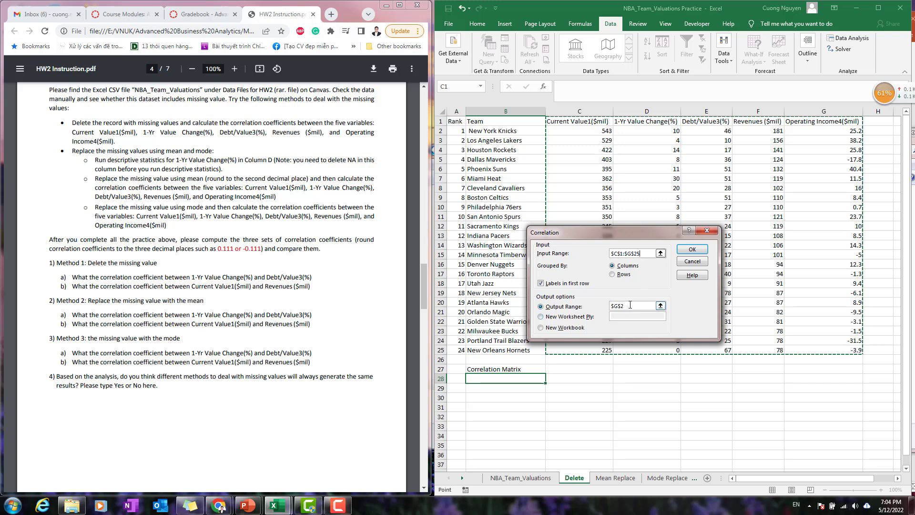
Set the correlation output range to B28 and generate the correlation matrix under its heading.
drag(630, 304, 590, 310)
key(BackSpace)
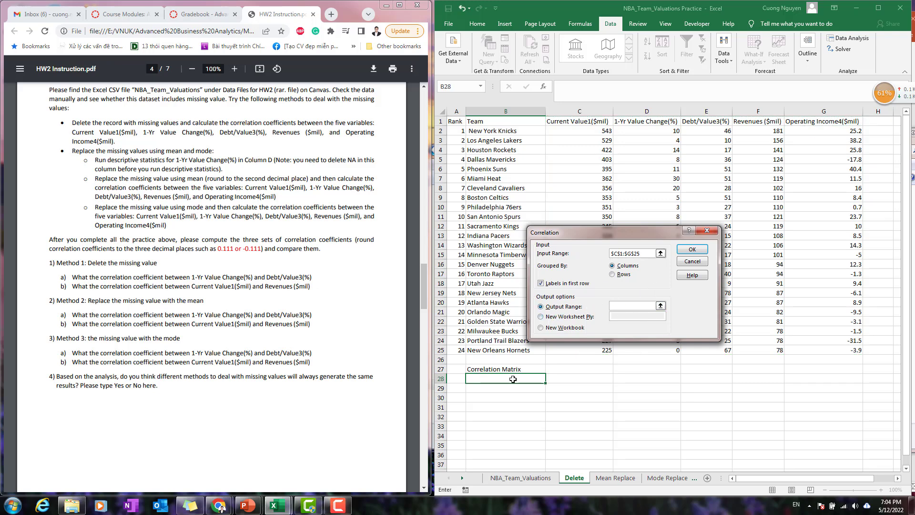
click(514, 379)
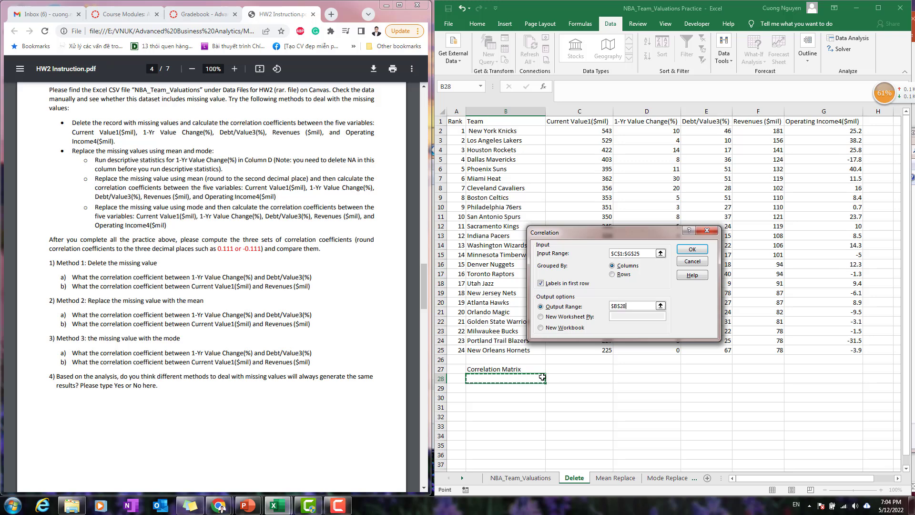
click(692, 249)
scroll(625, 352, down, 2)
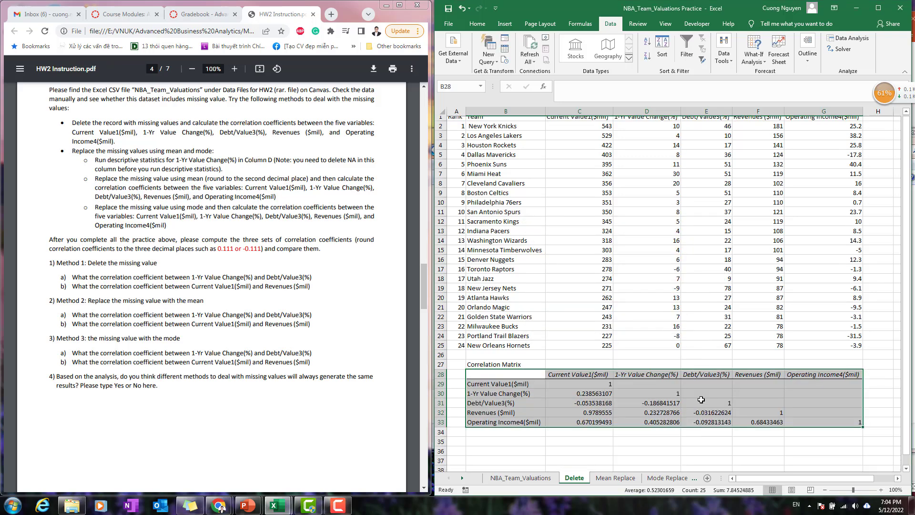
drag(603, 341, 606, 369)
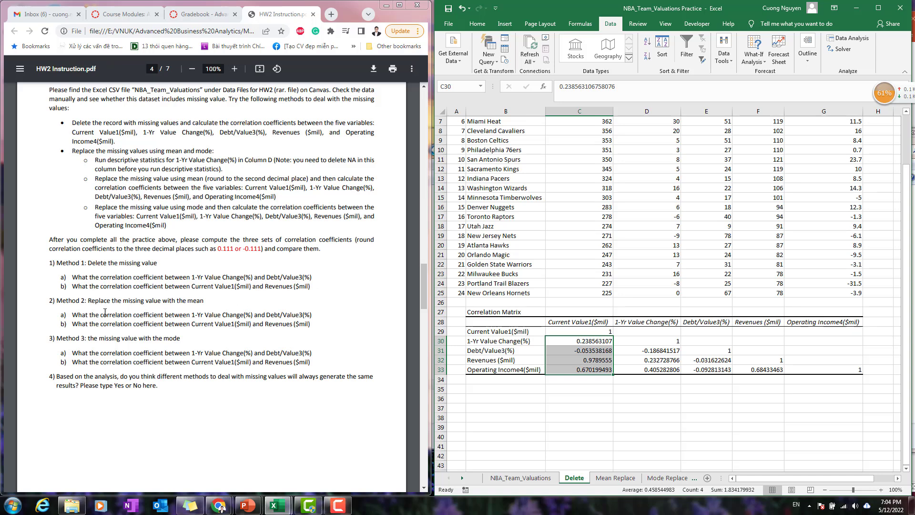
click(663, 363)
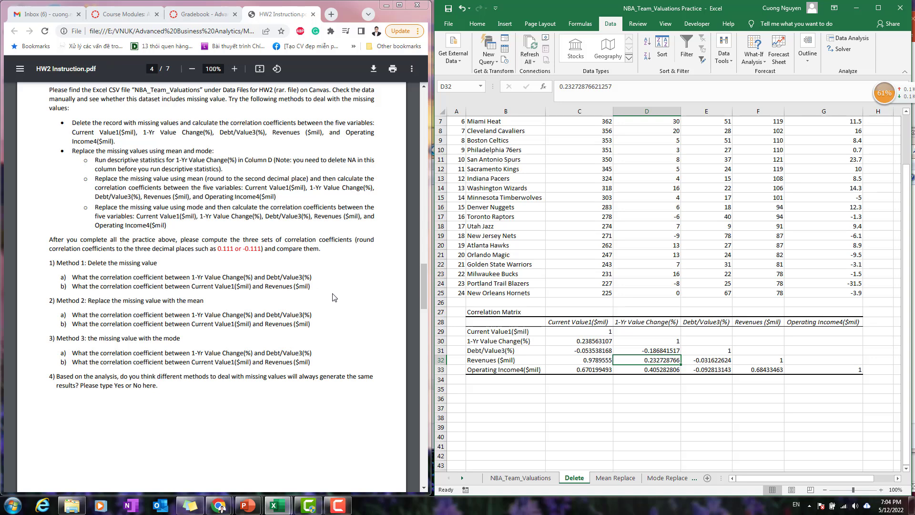
scroll(333, 337, down, 1)
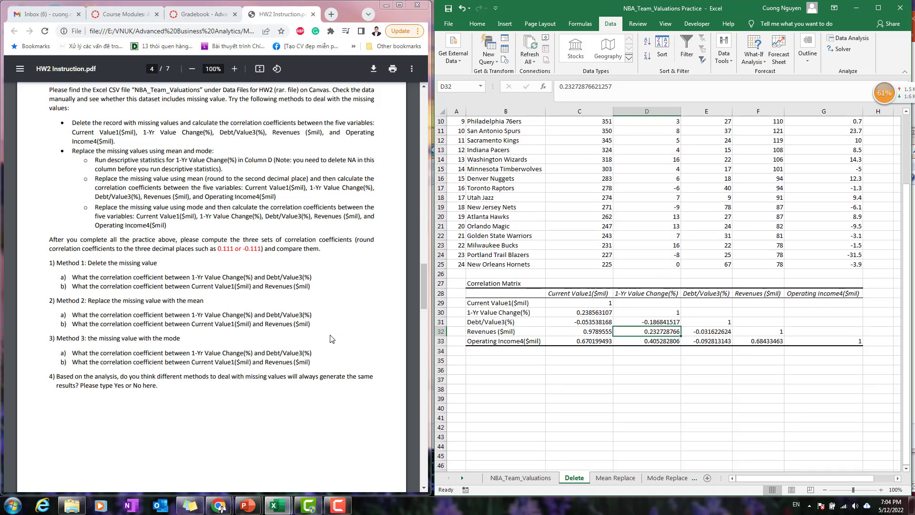
Copy the full data table from the NBA_Team_Valuations sheet to cell A1 of the Mean Replace sheet.
click(621, 479)
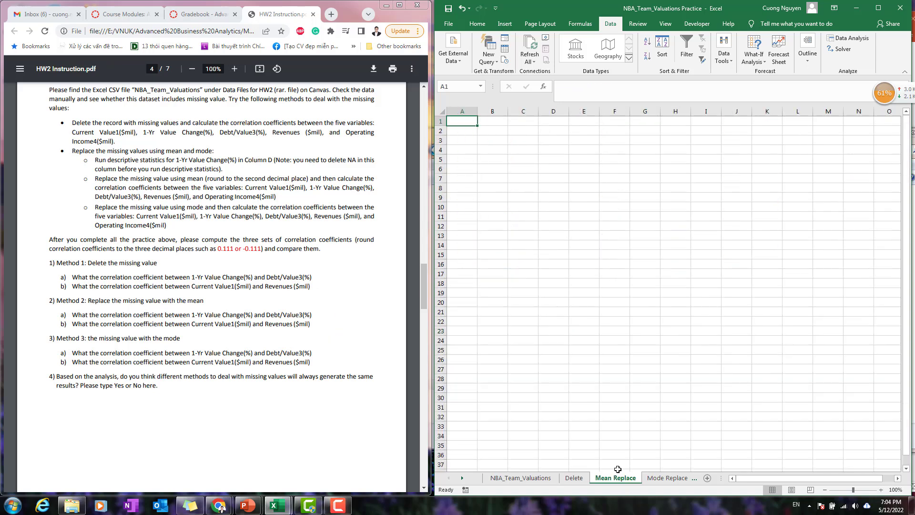
click(522, 478)
key(ctrl+a)
key(ctrl+c)
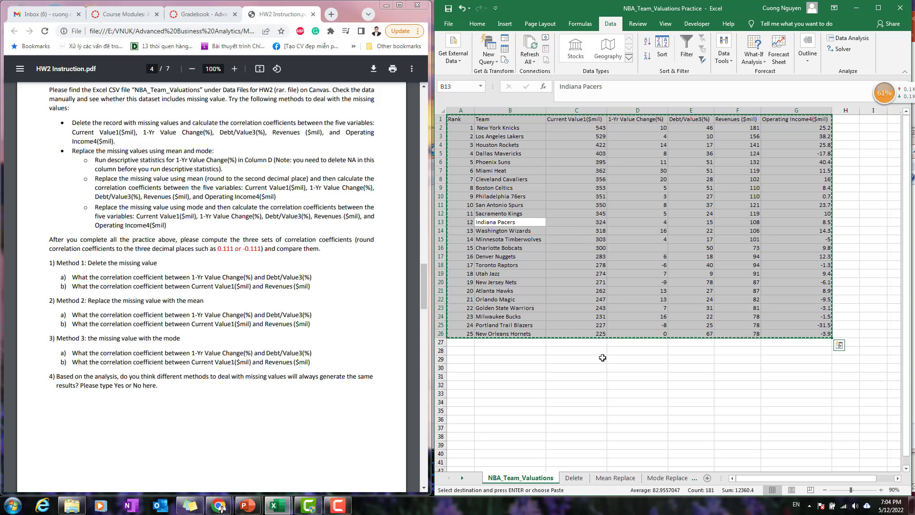
click(615, 478)
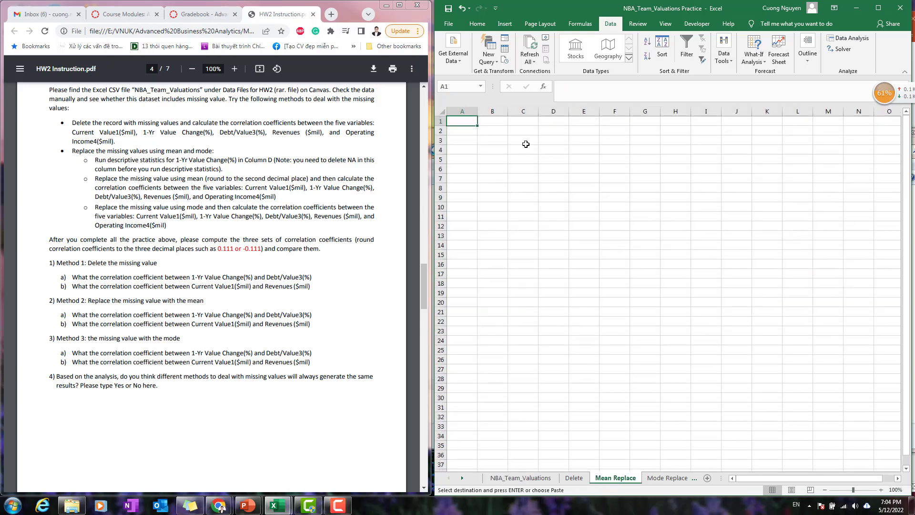
key(ctrl+v)
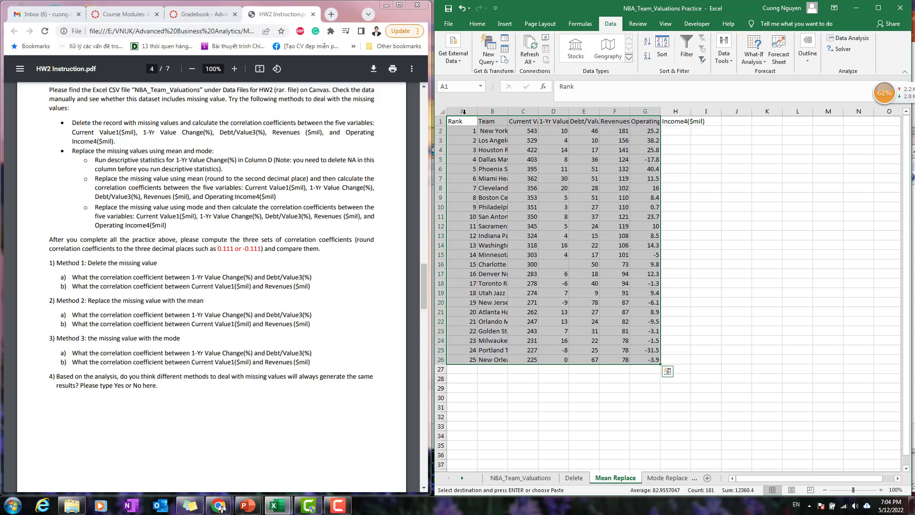
Auto-fit the widths of columns A to G on the Mean Replace sheet to their contents.
drag(463, 112, 645, 112)
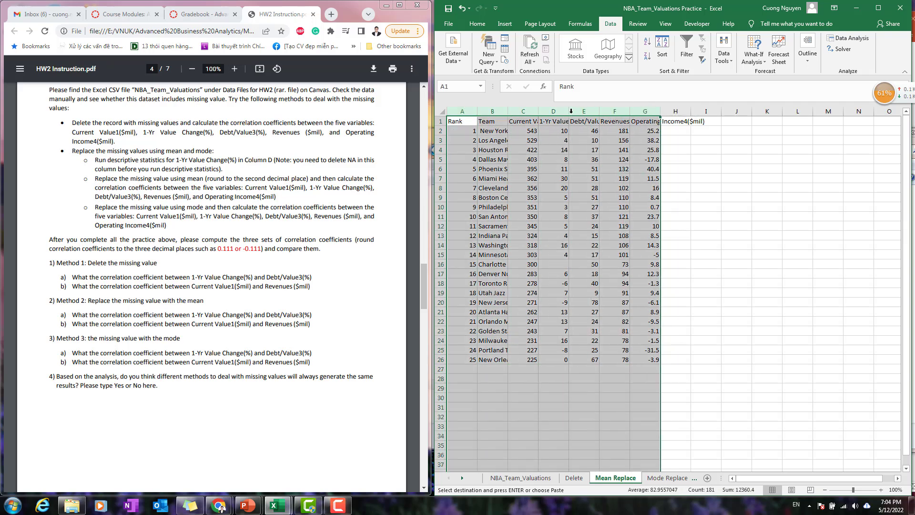
double_click(571, 111)
click(620, 278)
click(653, 262)
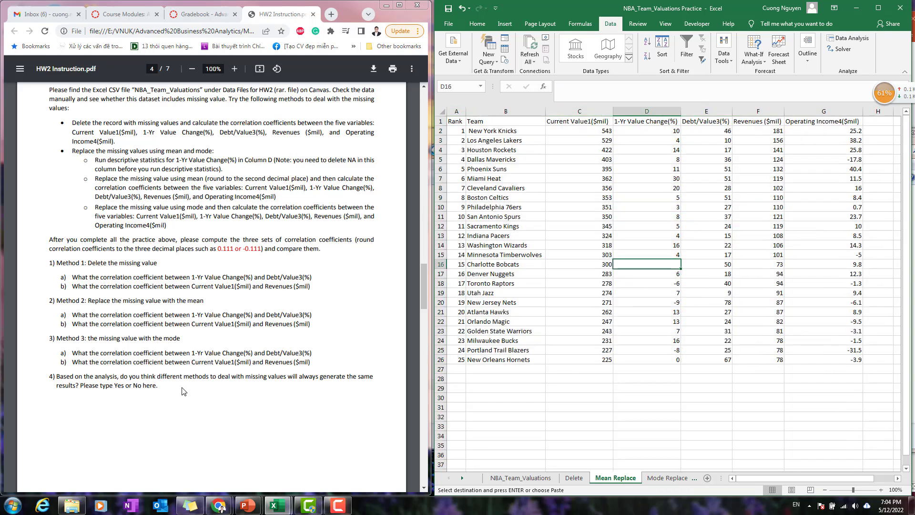
Enter the label "Mean of 1-yr value change" in cell C29 below the table.
click(666, 387)
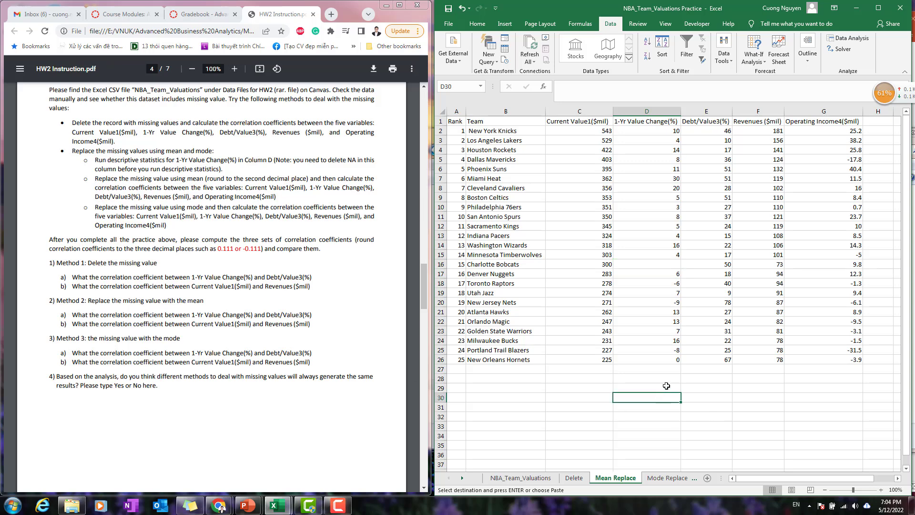
key(Left)
text(M)
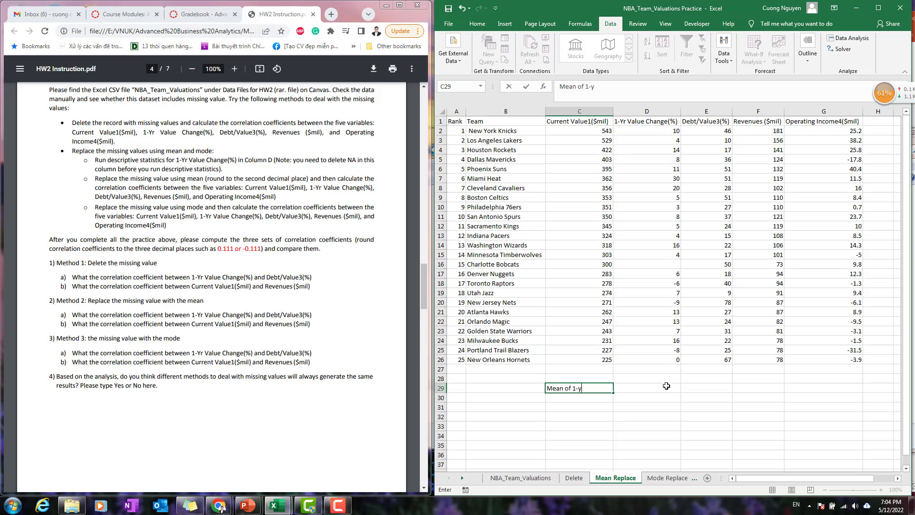
text(ean of 1-yr value change)
key(Return)
Calculate the mean of the 1-Yr Value Change(%) column in D29 with the formula =average(D2:D26).
key(Right)
key(Right)
click(667, 385)
text(=ave)
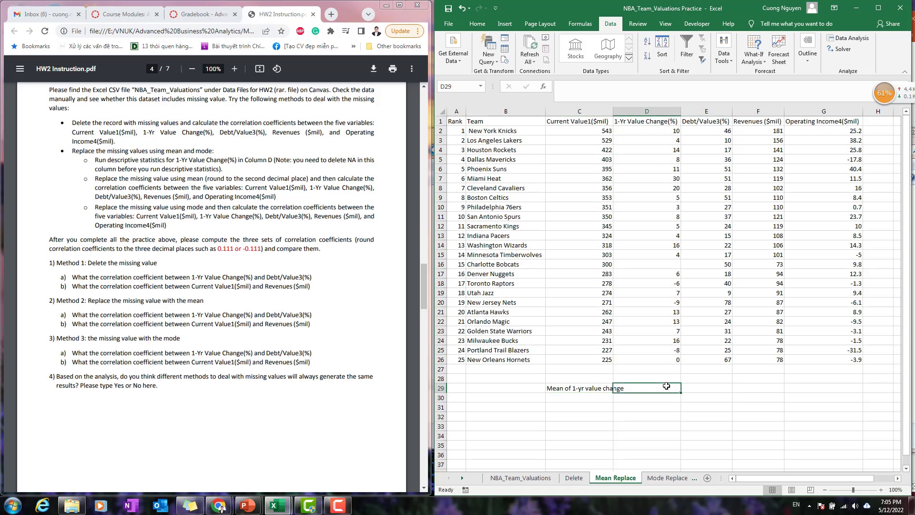
text(rage)
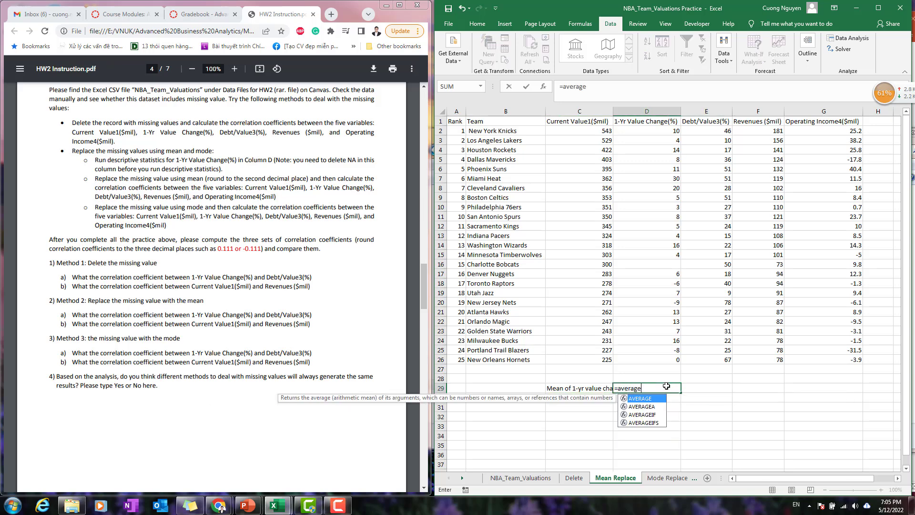
text(()
key(Up)
key(Up)
key(Up)
key(ctrl+shift+Up)
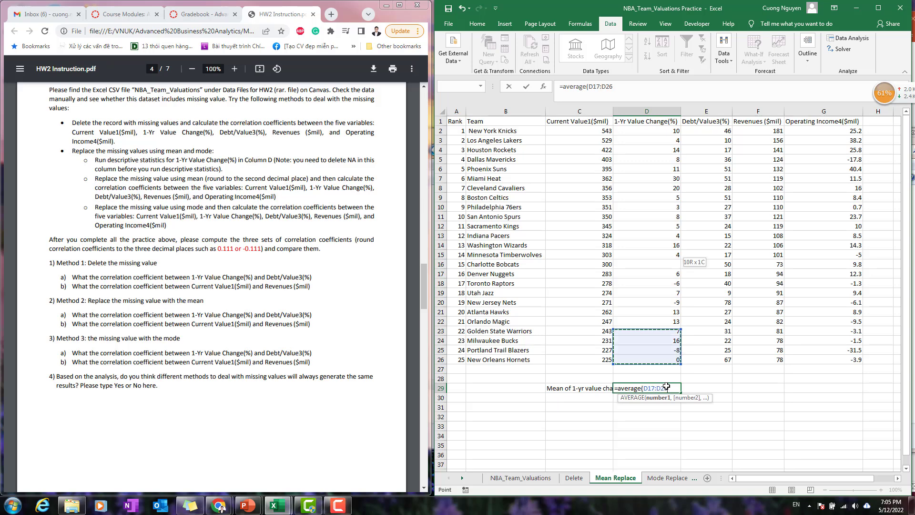
key(ctrl+shift+Up)
key(ctrl+shift+Up)
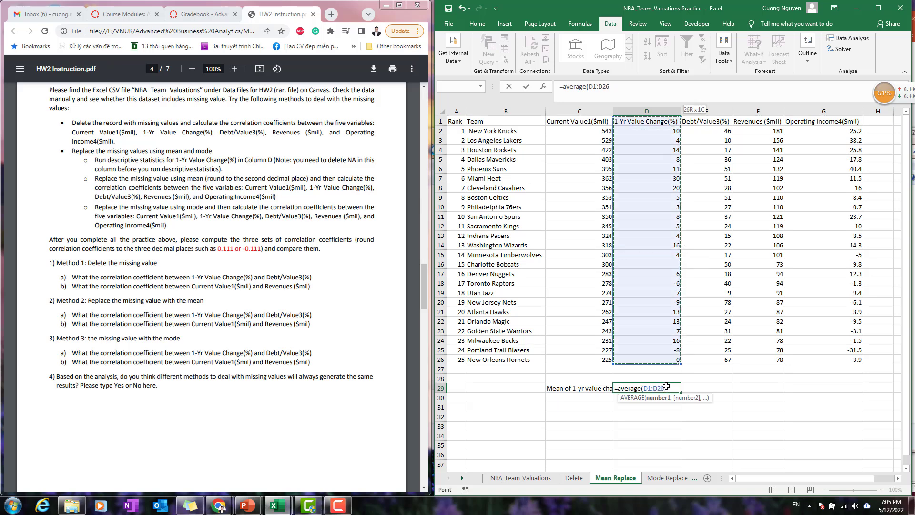
key(shift+Down)
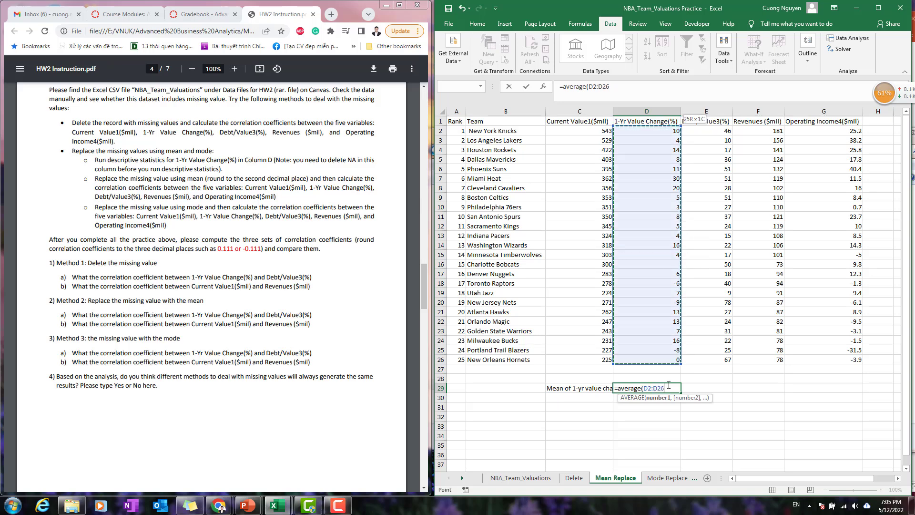
text())
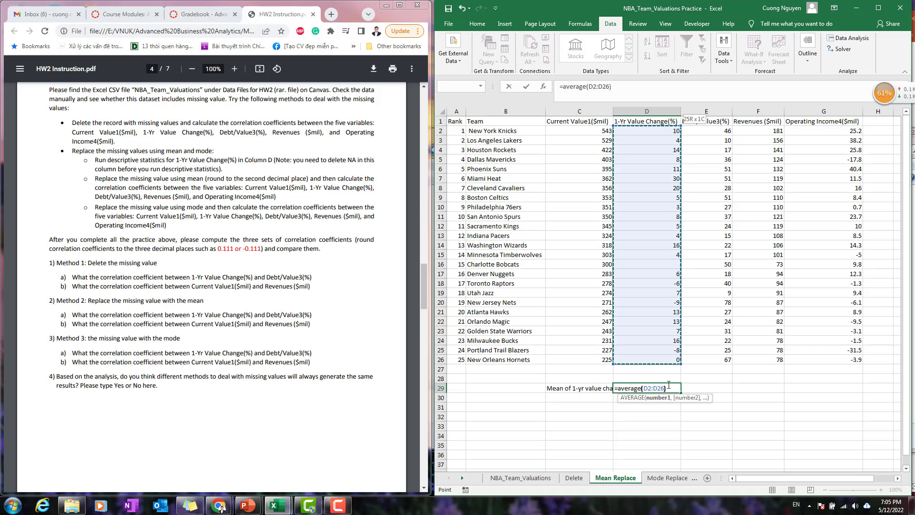
key(Return)
Format the mean in D29 to show two decimal places.
click(668, 386)
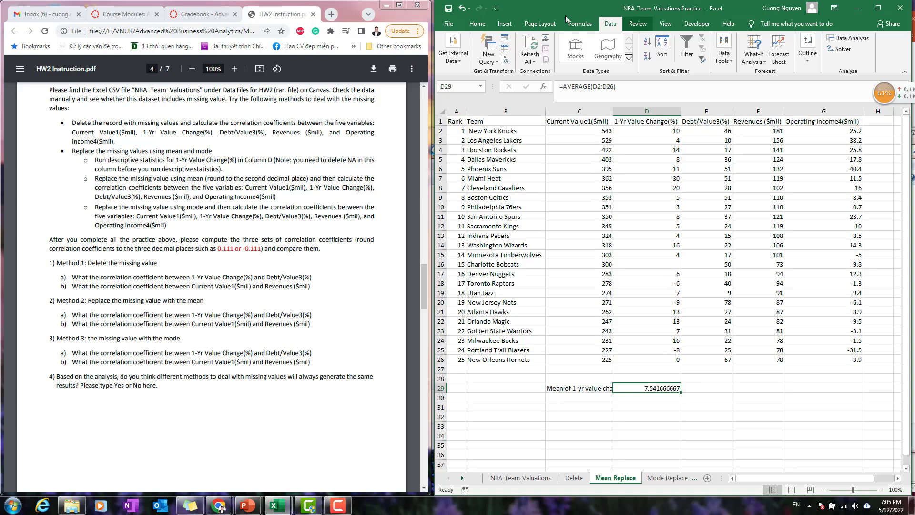
click(502, 26)
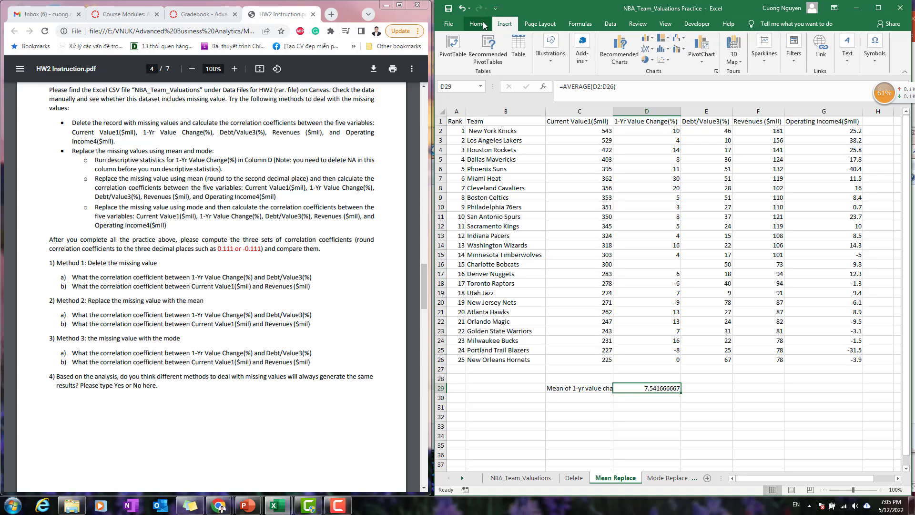
click(480, 26)
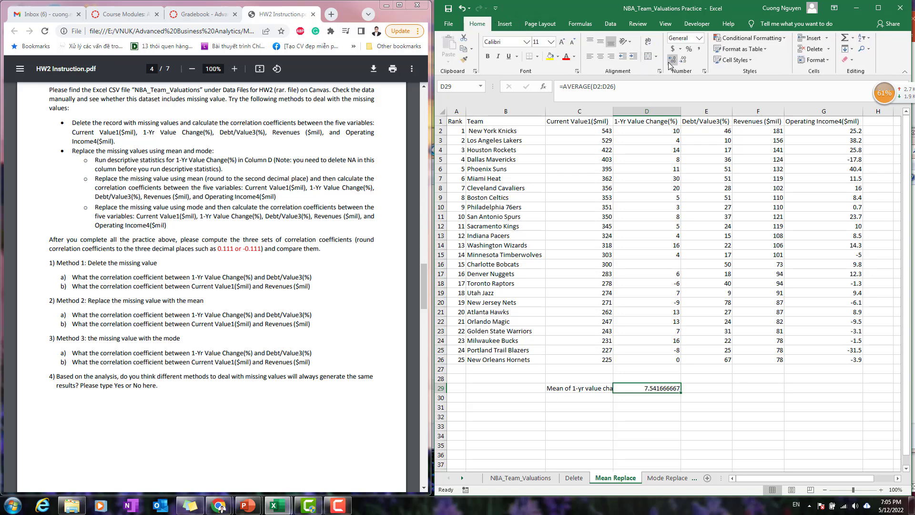
click(671, 60)
click(684, 61)
click(684, 61)
click(683, 61)
click(683, 61)
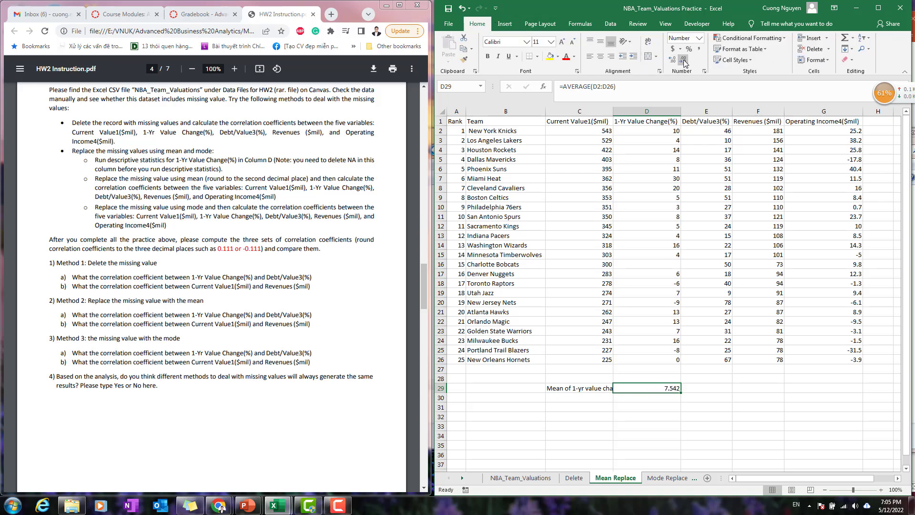
click(684, 61)
Fill the missing 1-Yr Value Change(%) of the Charlotte Bobcats in D16 with the mean, 7.54.
click(668, 262)
text(7)
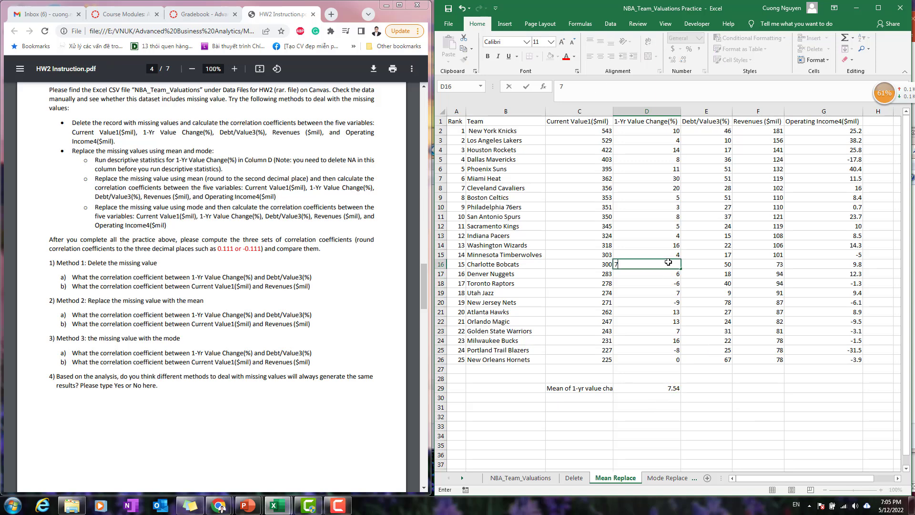
text(.54)
key(Return)
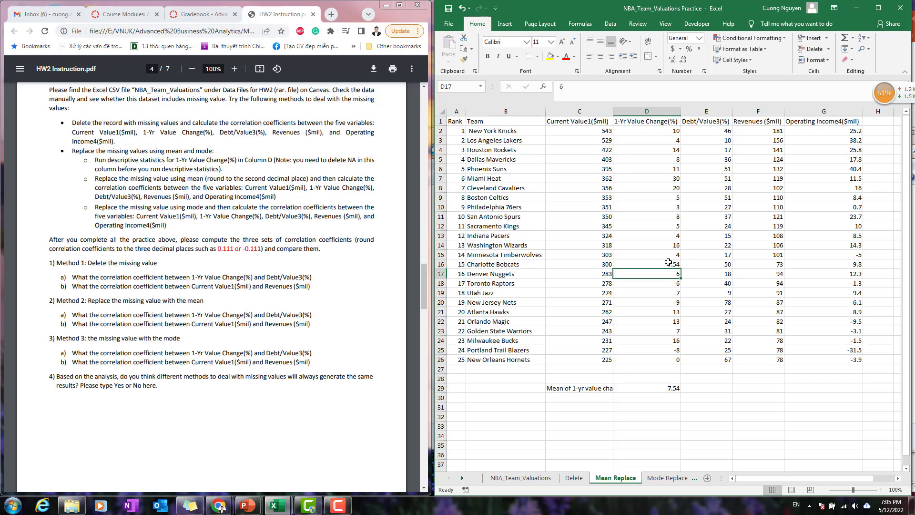
click(669, 262)
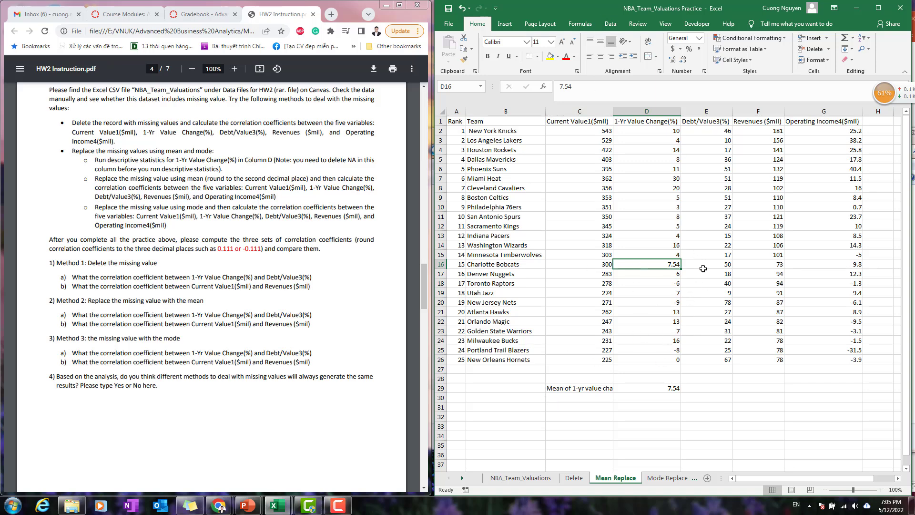
click(662, 246)
click(670, 273)
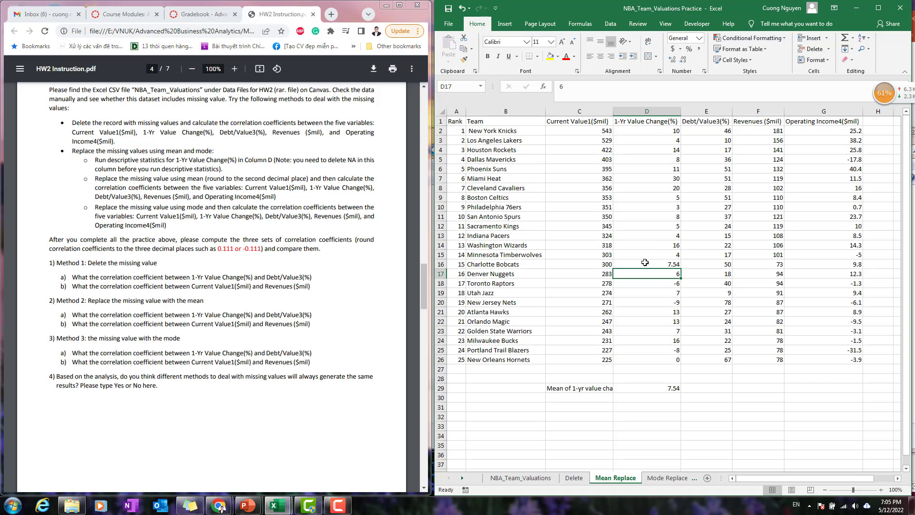
click(648, 266)
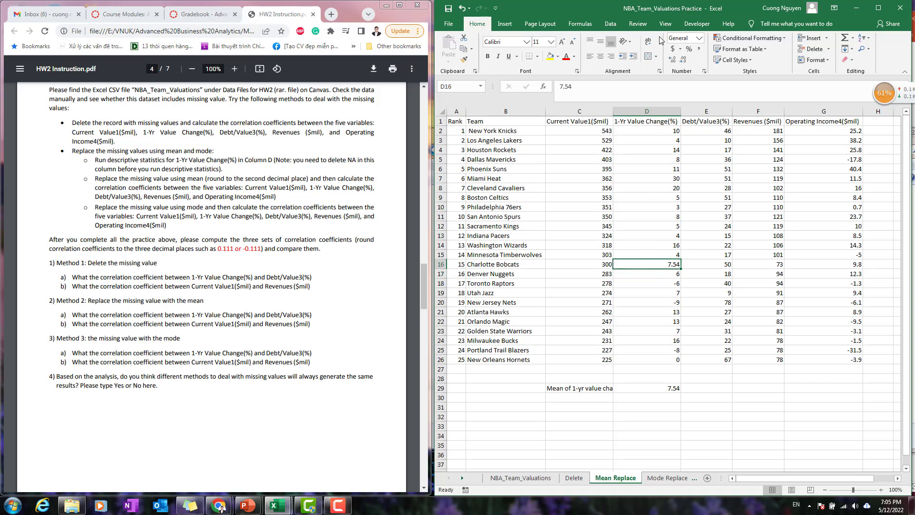
Start the Correlation tool from Data Analysis and set its input range to C1:G26, including the headers of the five variables.
click(610, 24)
click(849, 38)
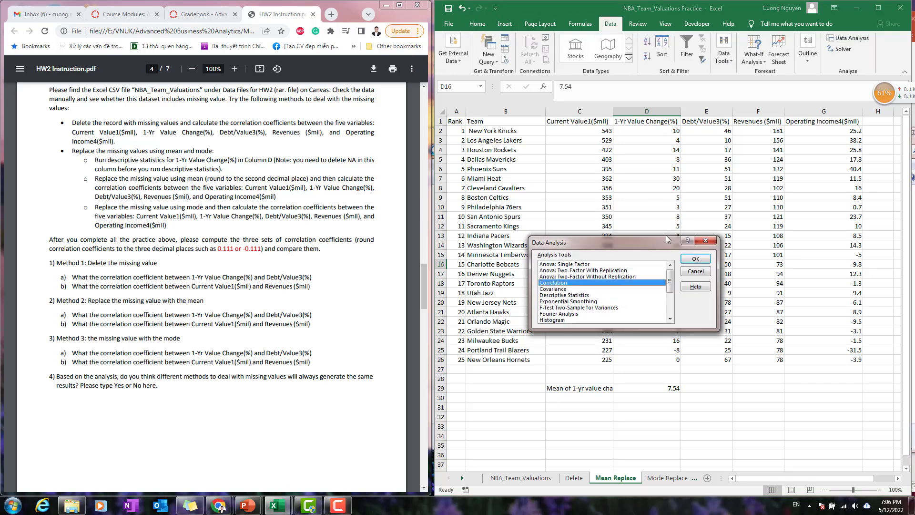
click(696, 258)
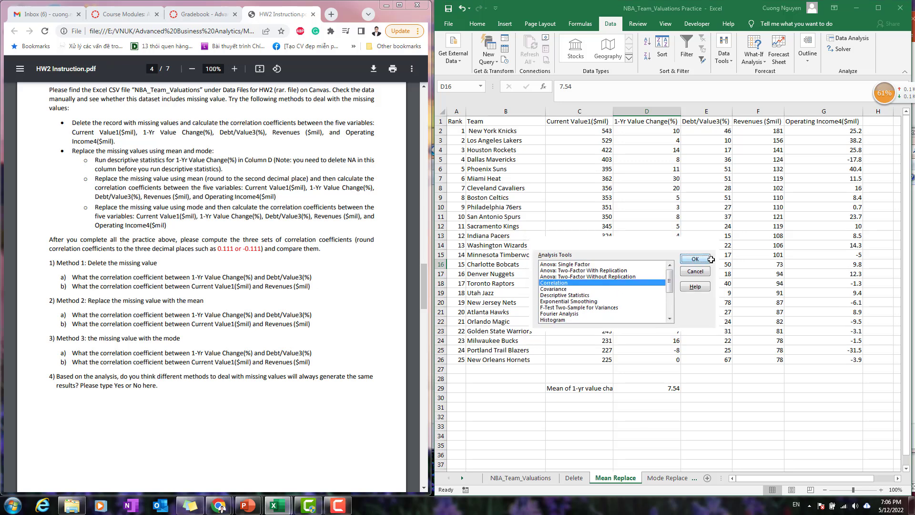
click(651, 253)
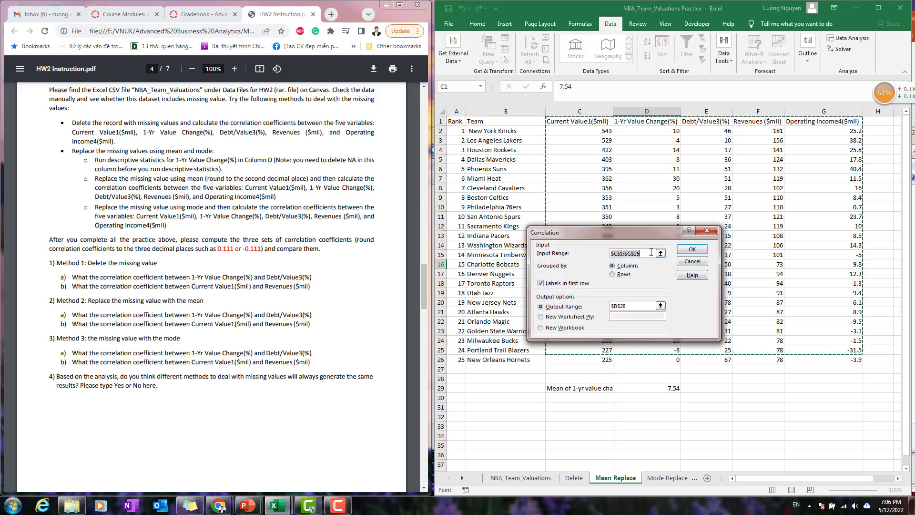
drag(652, 253, 599, 257)
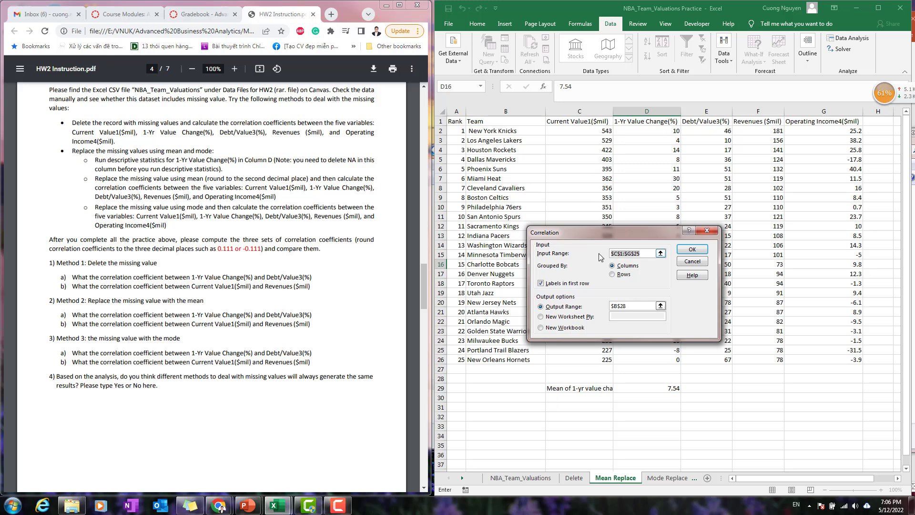
key(Delete)
drag(568, 123, 860, 360)
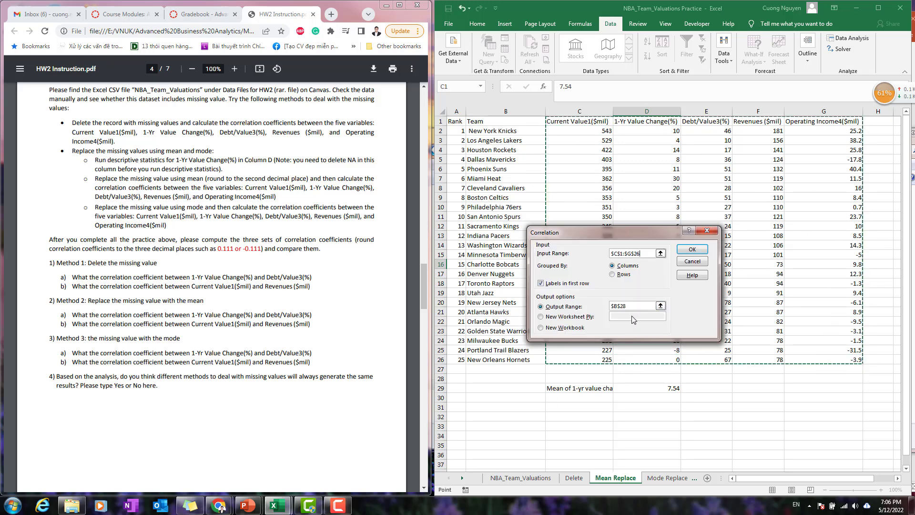
Set the correlation output range to B31 and generate the correlation matrix on the Mean Replace sheet.
click(631, 305)
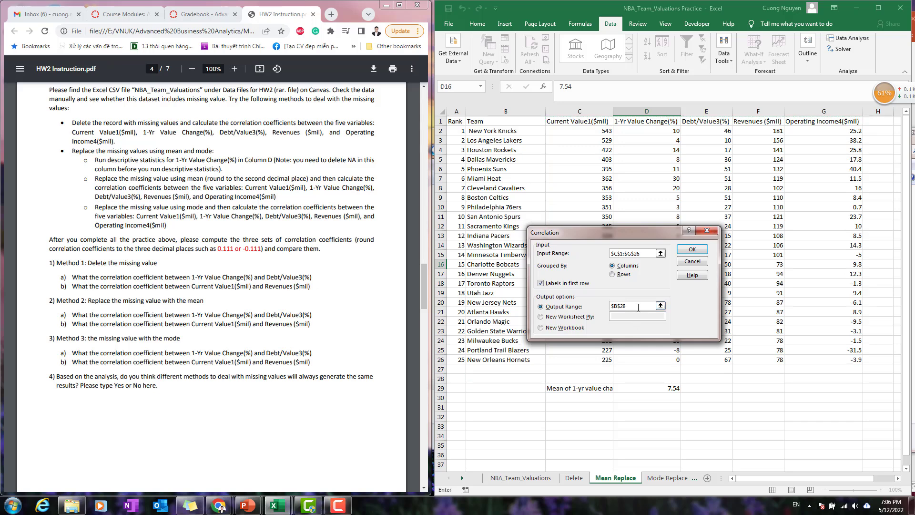
drag(639, 307, 609, 307)
key(Delete)
click(499, 406)
click(693, 249)
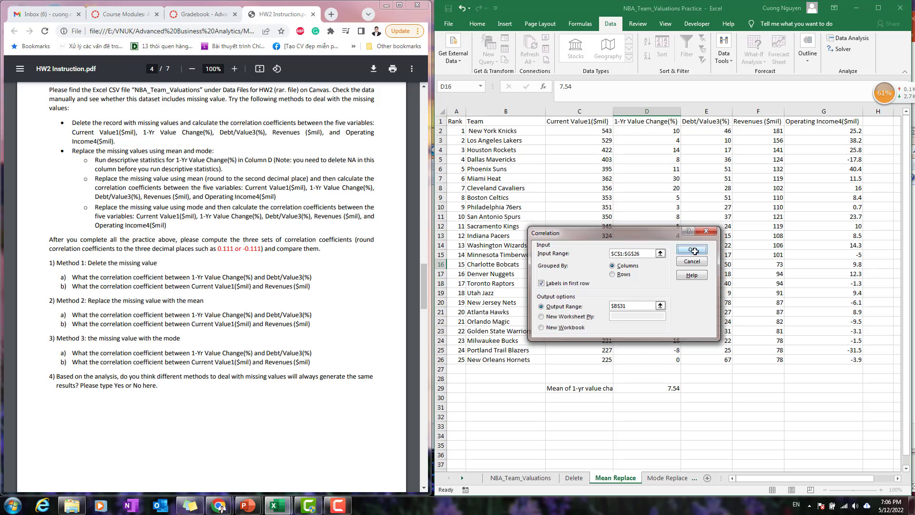
scroll(620, 381, down, 2)
click(622, 380)
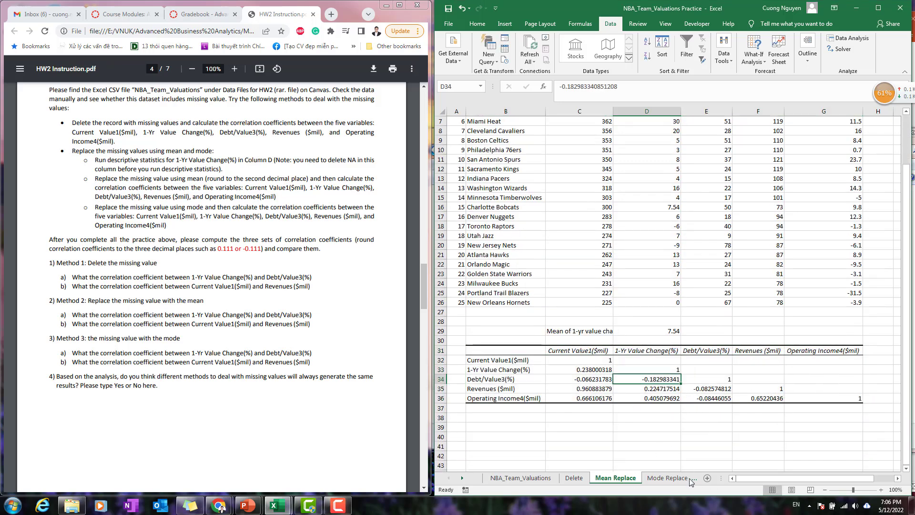
Copy the team data from the NBA_Team_Valuations sheet into the Mode Replace sheet, starting at A1.
click(672, 478)
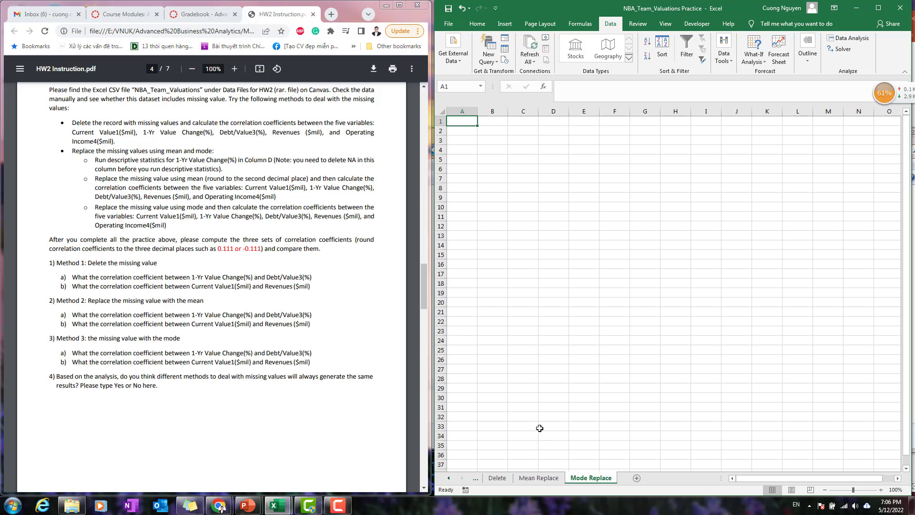
click(476, 478)
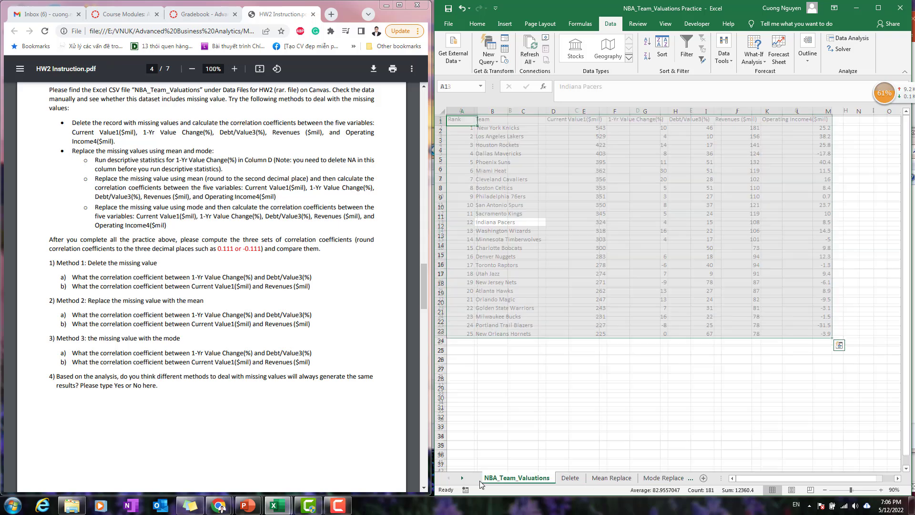
key(ctrl+c)
click(670, 478)
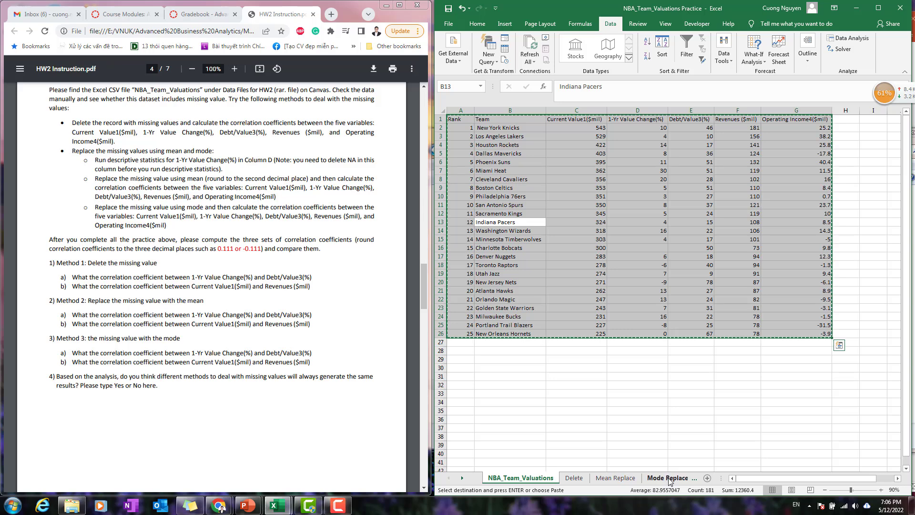
click(456, 126)
key(ctrl+v)
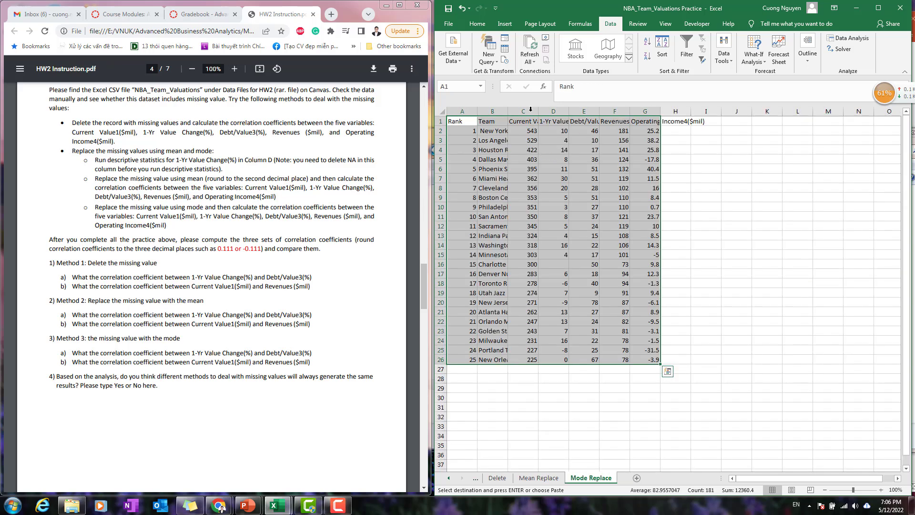
Fit the widths of columns A to G on the Mode Replace sheet to their contents.
click(521, 204)
drag(463, 111, 648, 121)
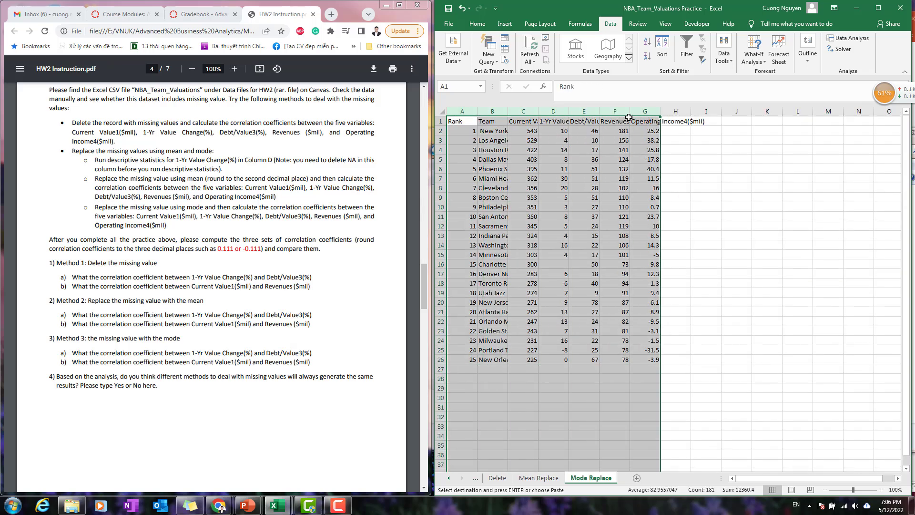
double_click(568, 111)
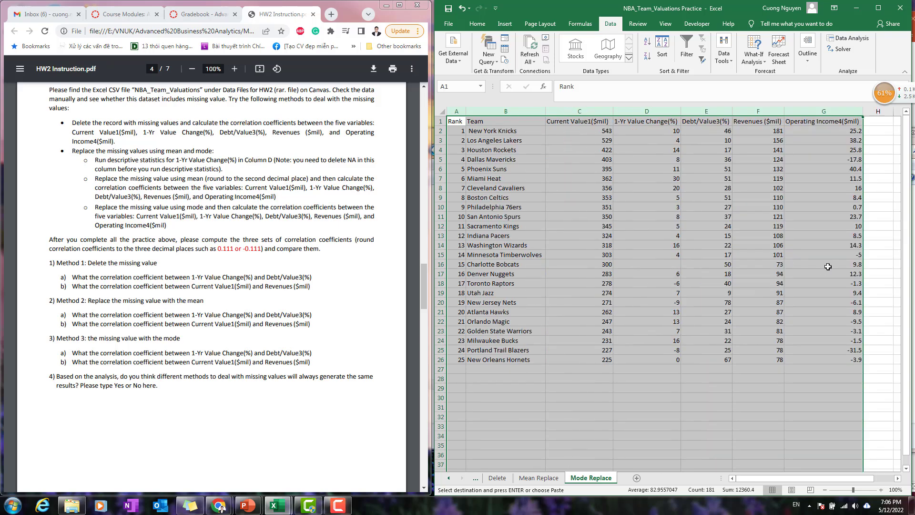
Label cell C29 of the Mode Replace sheet "Mode 1-yr value change".
click(634, 390)
click(599, 391)
text(Mode)
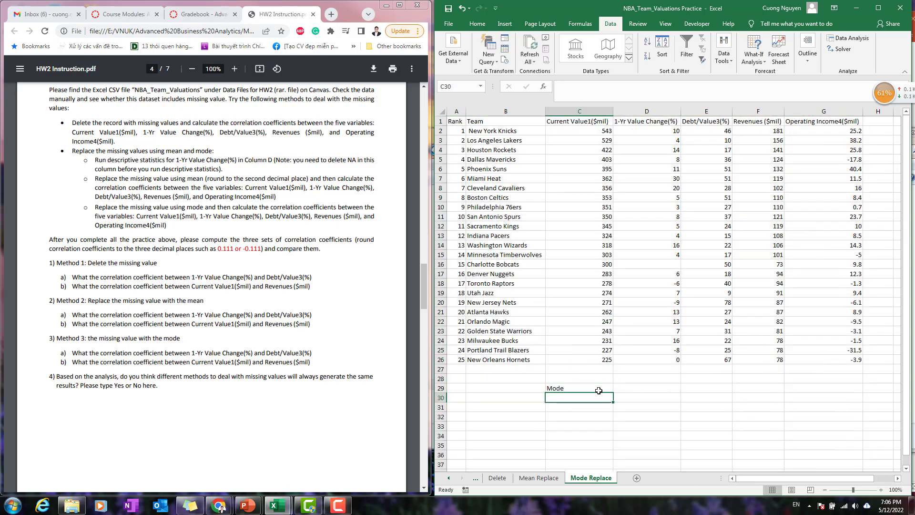
key(Tab)
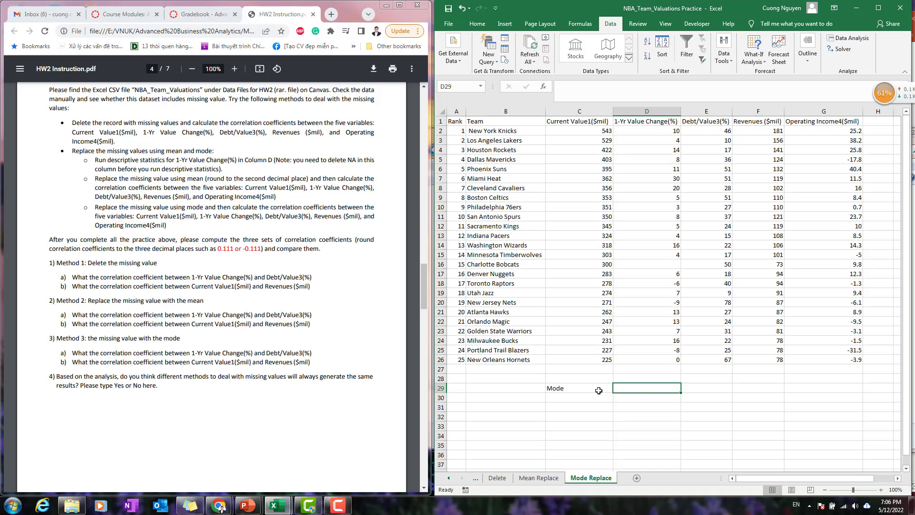
click(599, 390)
double_click(599, 390)
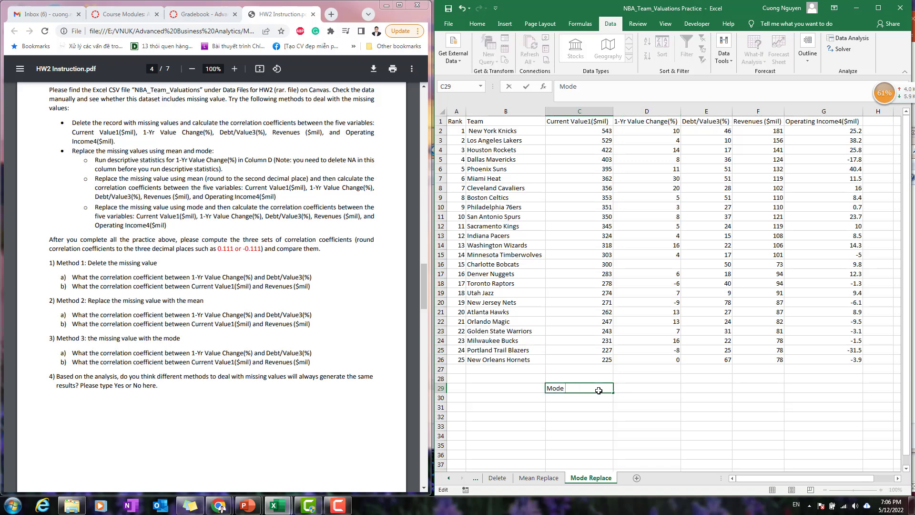
text(1-ye)
text( value chN)
text(nge)
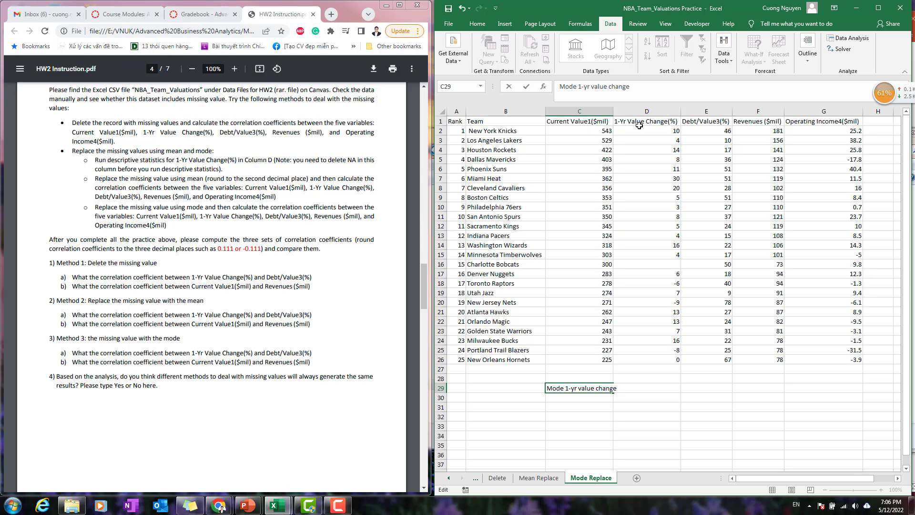
key(Tab)
Calculate the mode of the 1-Yr Value Change(%) column in D29 with =mode(D2:D26).
text(=mo)
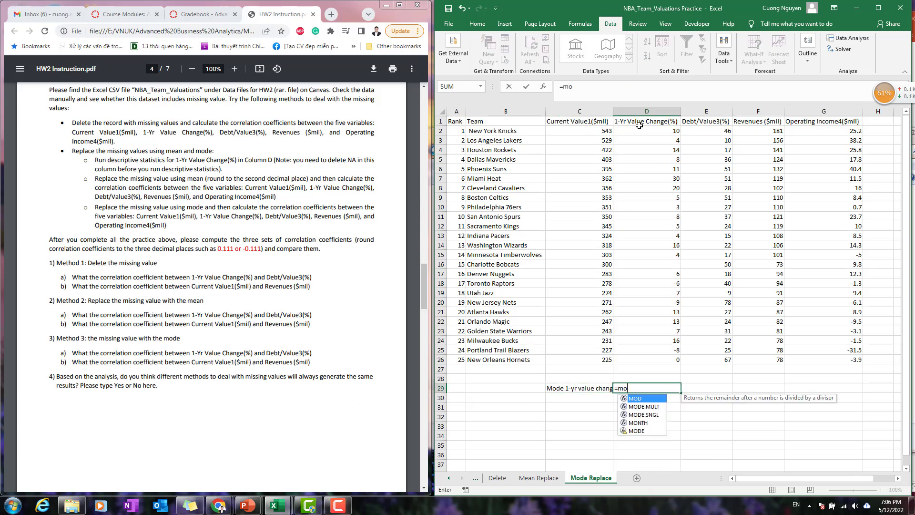
text(de()
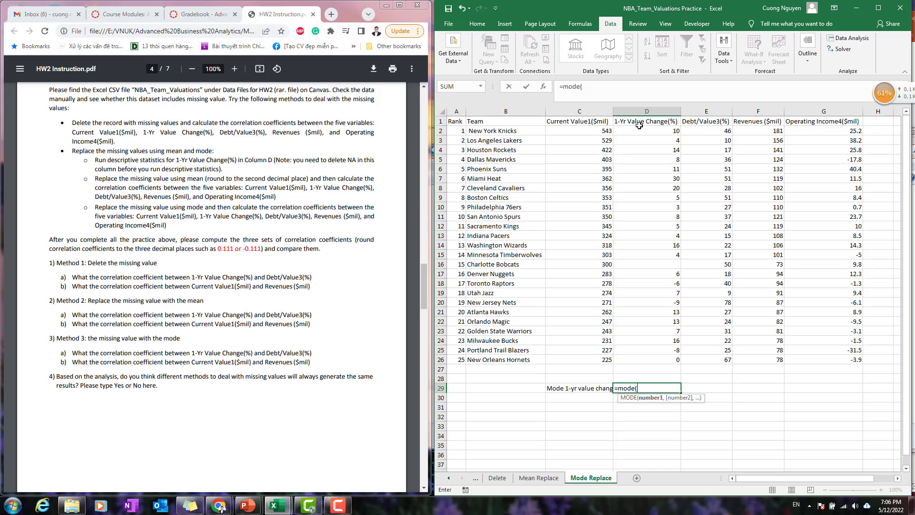
key(Up)
key(Up)
key(Up)
key(ctrl+shift+Up)
key(ctrl+shift+Up)
key(ctrl+shift+Up)
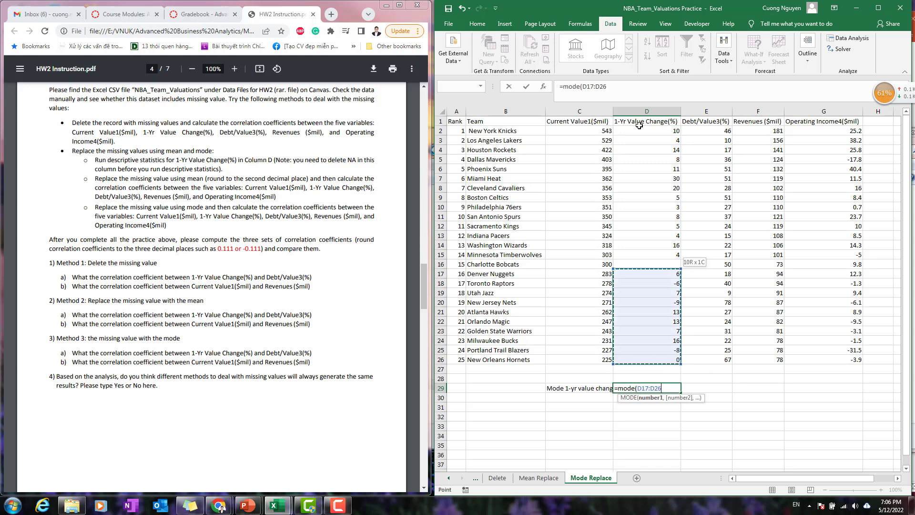
key(ctrl+shift+Down)
key(ctrl+shift+Up)
key(shift+Down)
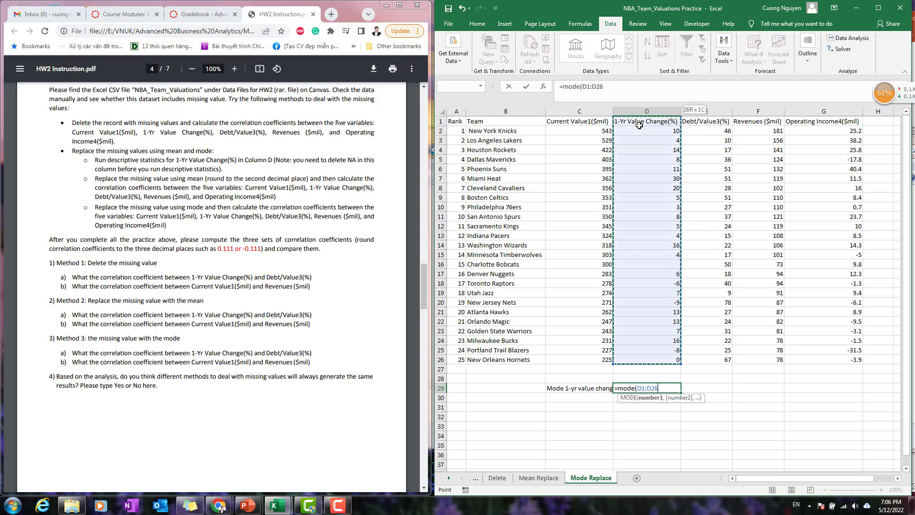
text())
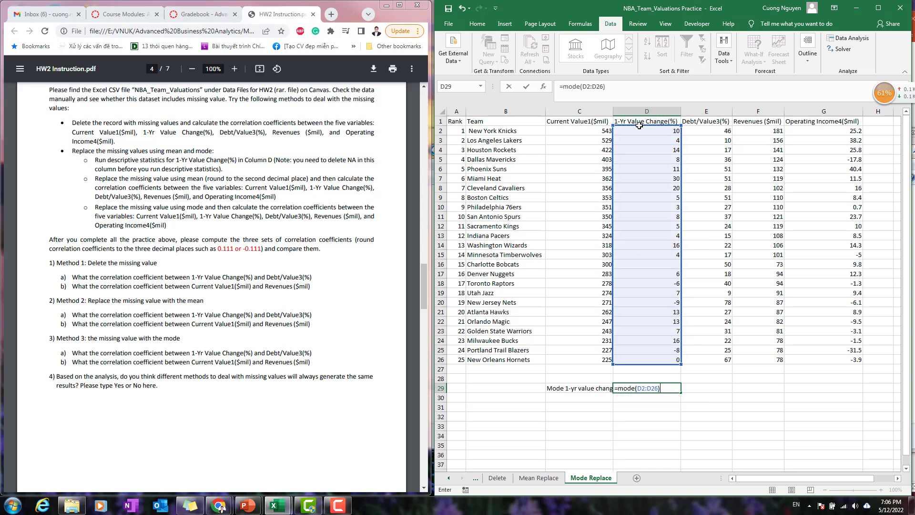
key(Return)
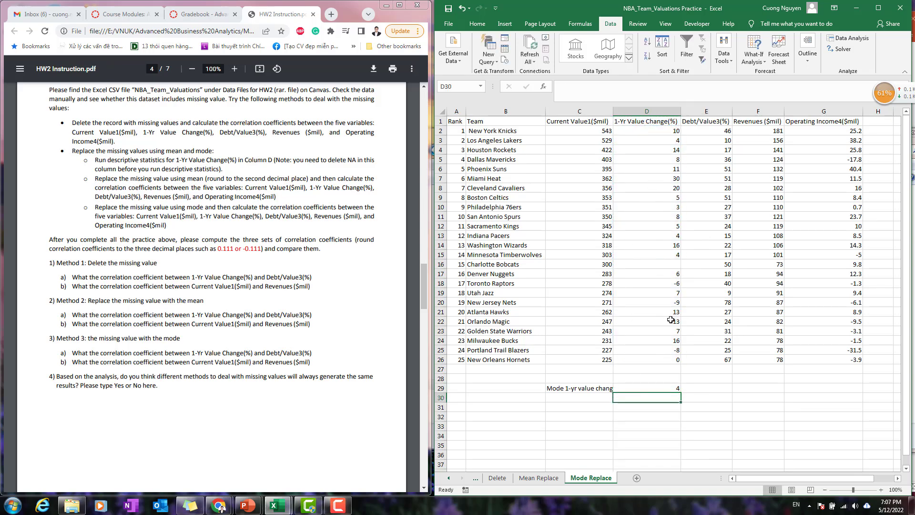
Fill the missing 1-Yr Value Change(%) of the Charlotte Bobcats in D16 with the mode, 4.
click(669, 263)
text(4)
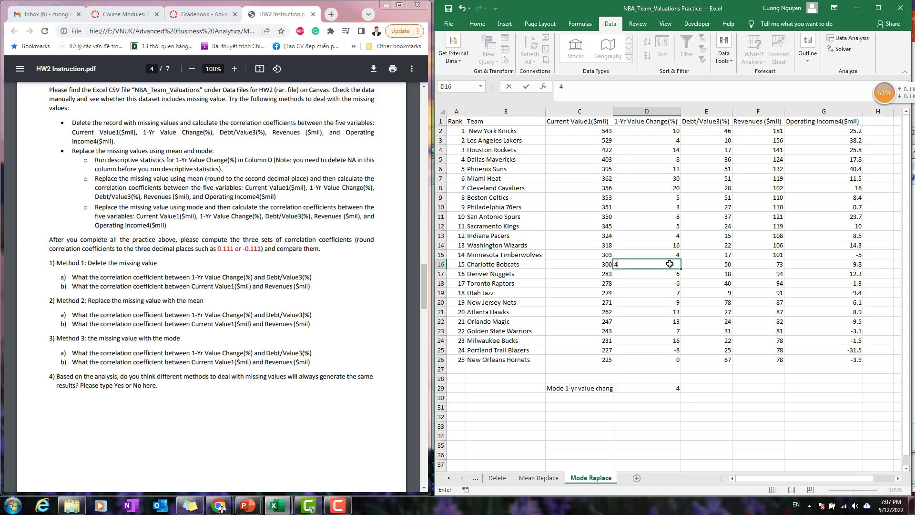
key(Return)
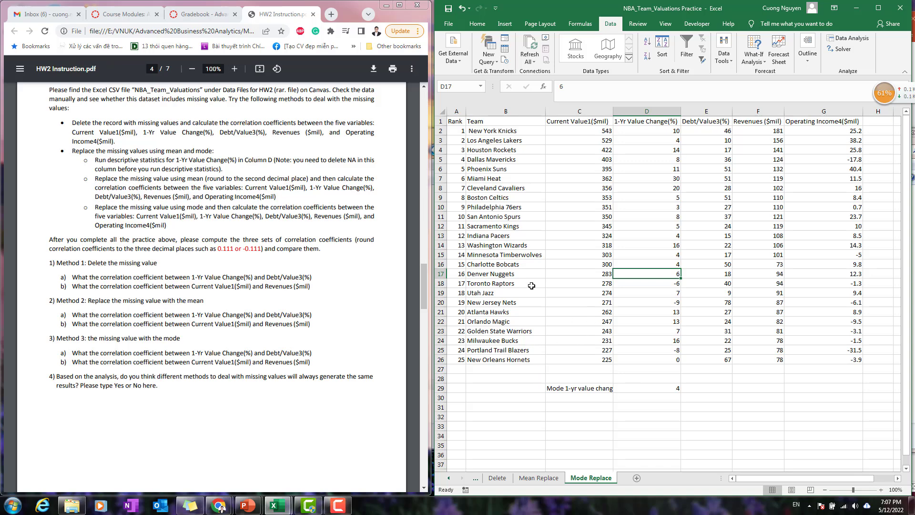
Open the Amazon_ratings_Musical_Instruments Practice CSV file from the practice folder and enlarge its window beside the instructions.
scroll(510, 391, down, 1)
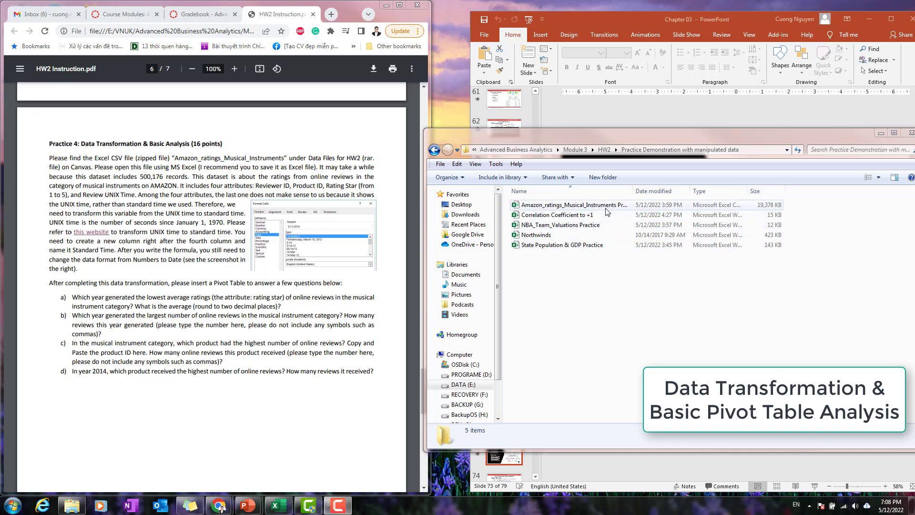
click(542, 205)
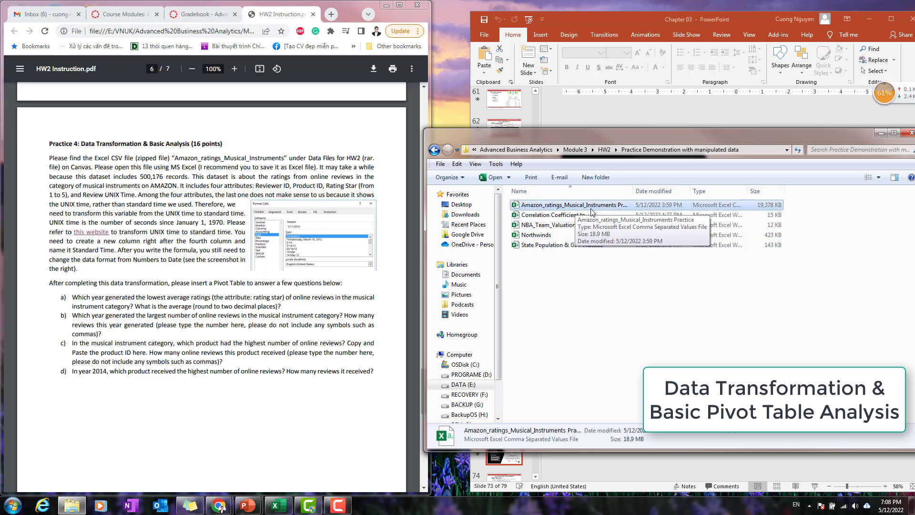
double_click(611, 207)
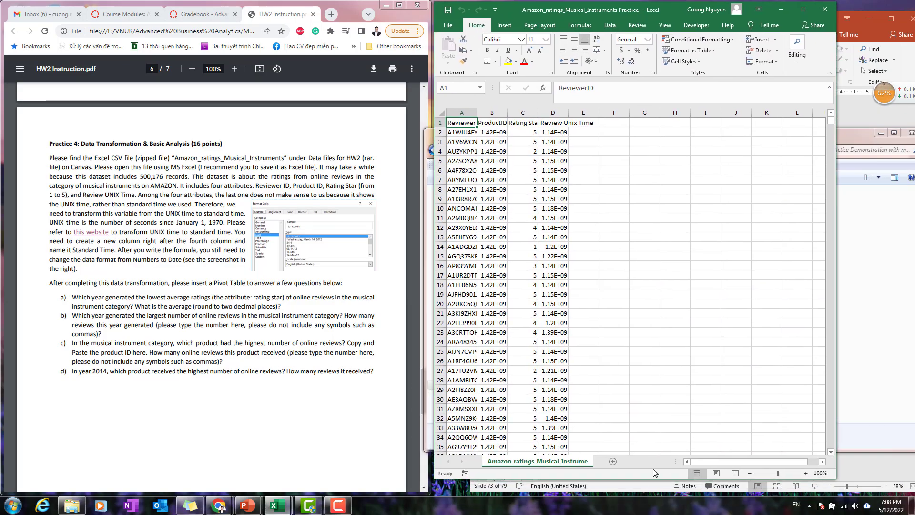
drag(644, 483, 644, 513)
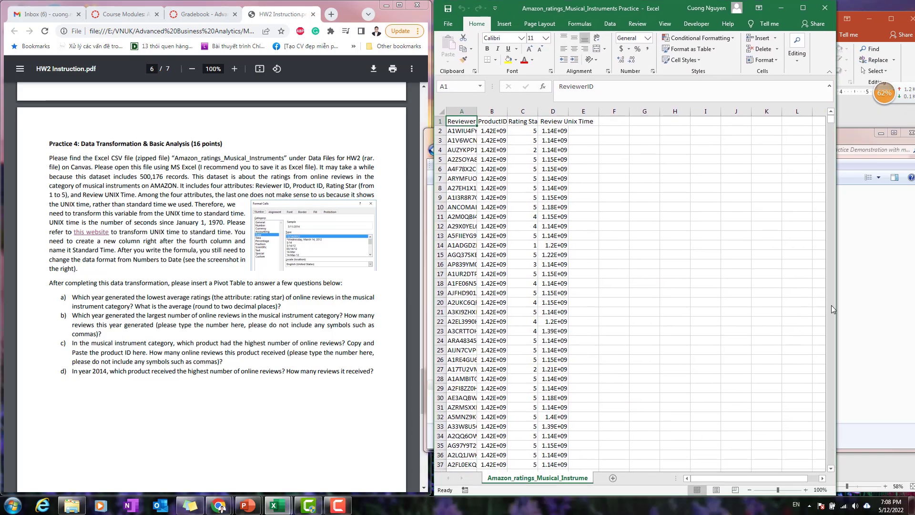
drag(838, 306, 914, 313)
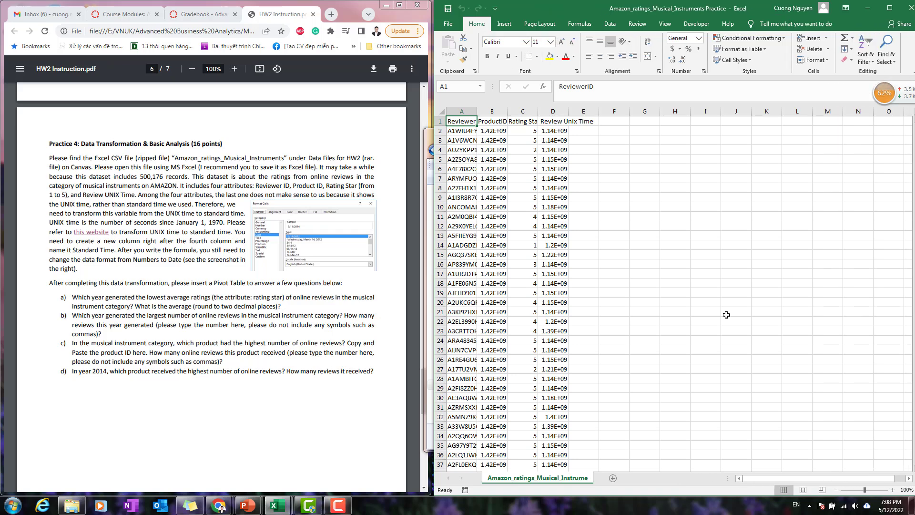
Check the last record of the Amazon ratings dataset and the size of its CSV file in the practice folder.
click(455, 261)
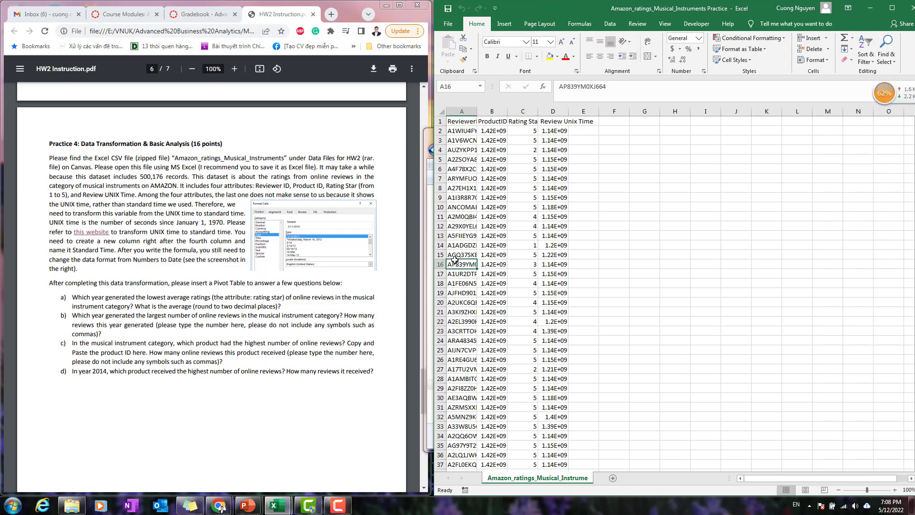
key(ctrl+Down)
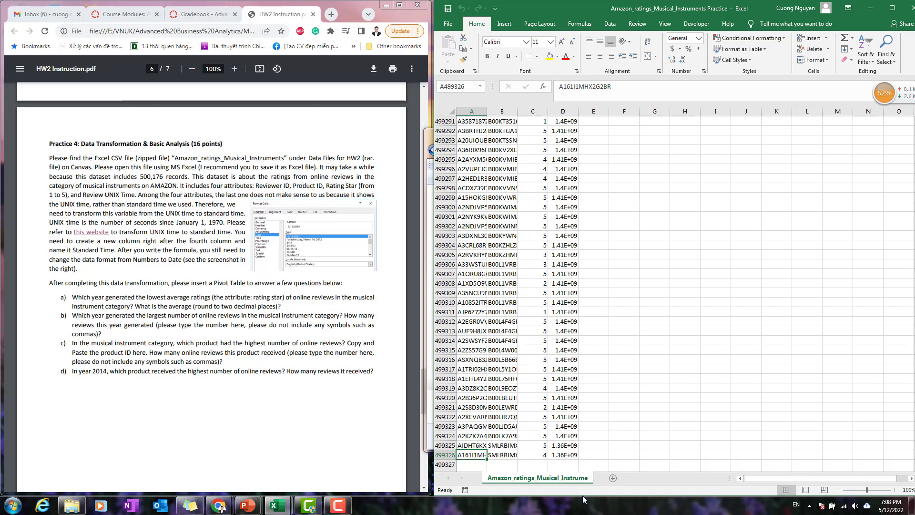
click(484, 379)
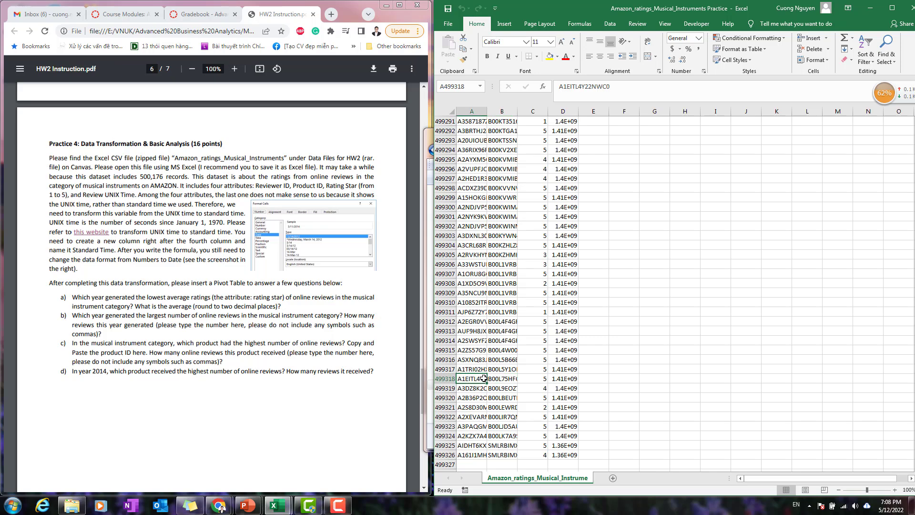
key(ctrl+Home)
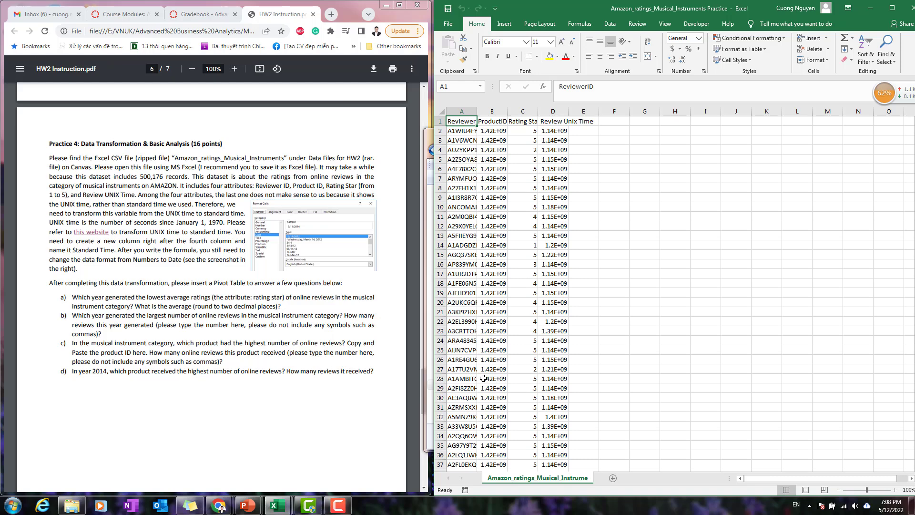
click(73, 504)
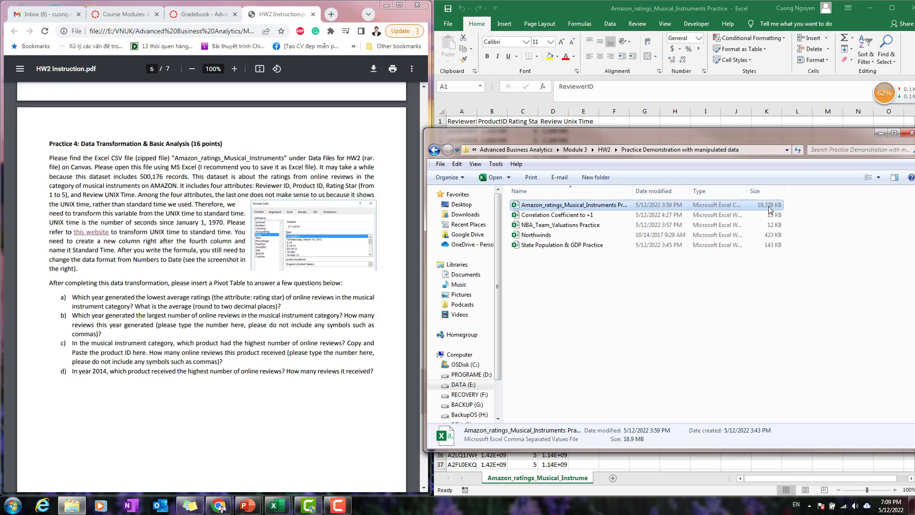
click(549, 16)
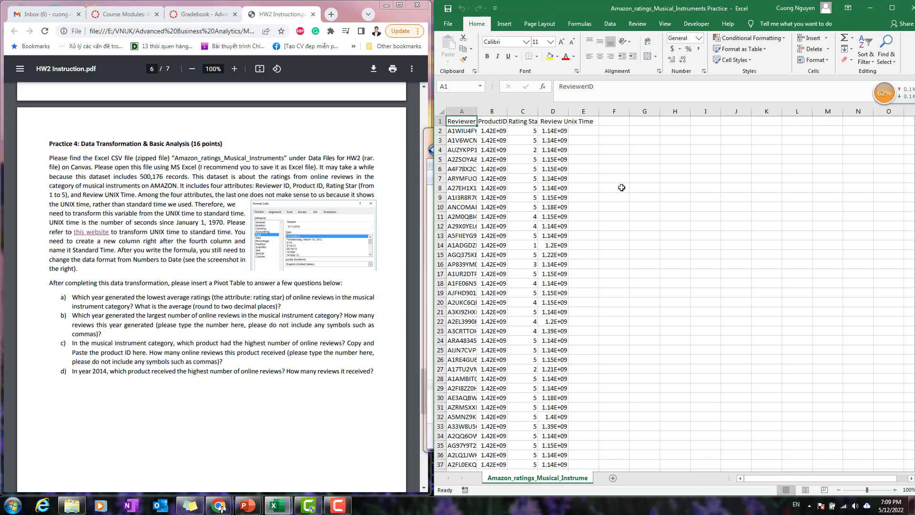
Fit the widths of columns A to D in the Amazon ratings data so the full IDs and UNIX times show.
click(471, 139)
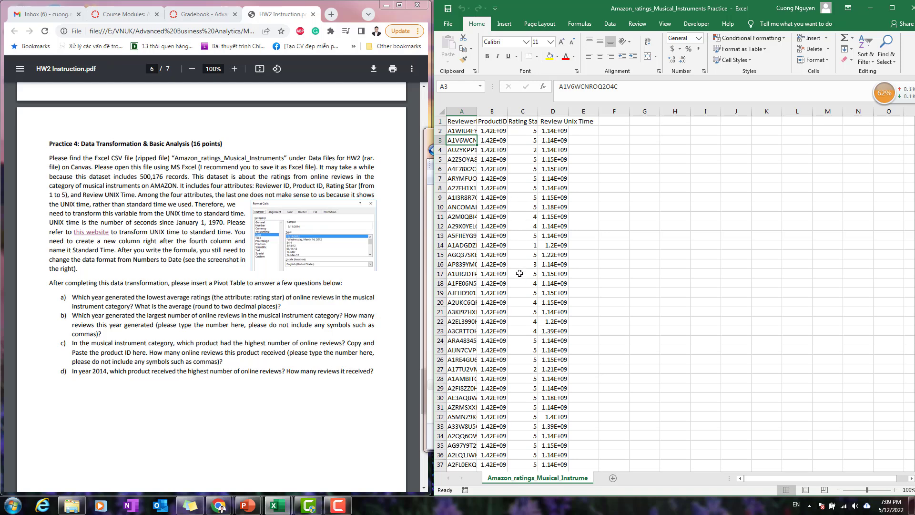
key(ctrl+Home)
key(ctrl+shift+Down)
key(ctrl+shift+Right)
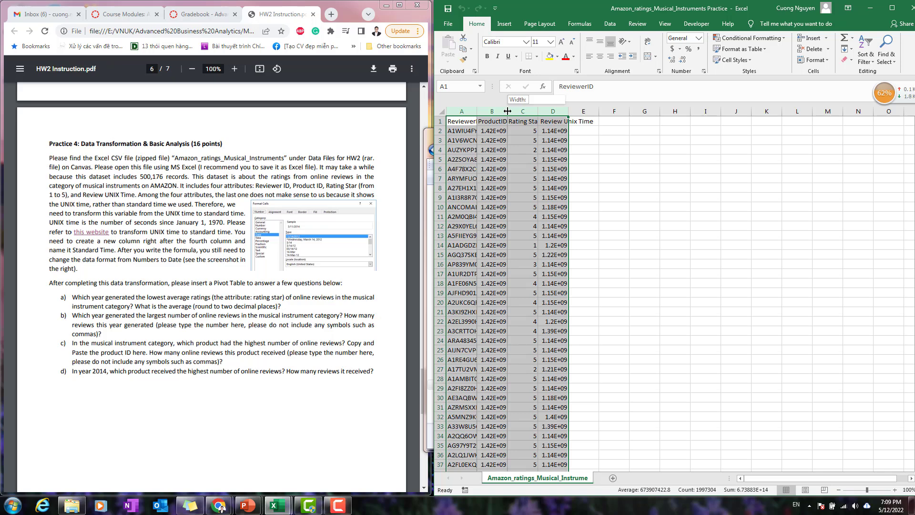
double_click(507, 111)
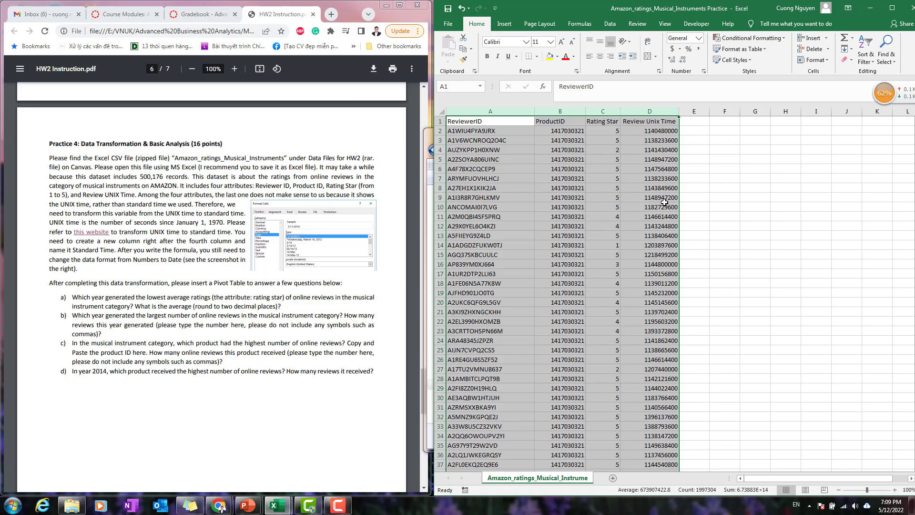
Look through the ReviewerID, ProductID, Rating Star and Review Unix Time records of the Amazon ratings dataset.
click(577, 170)
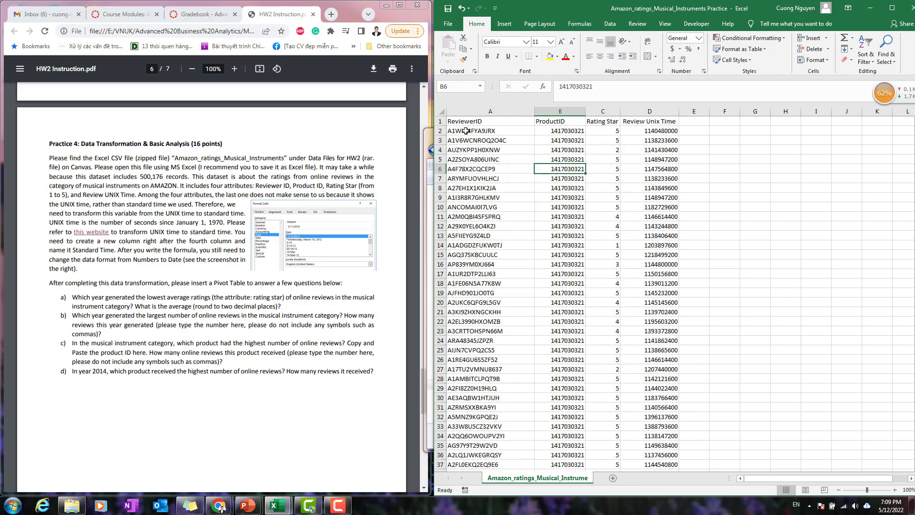
click(461, 122)
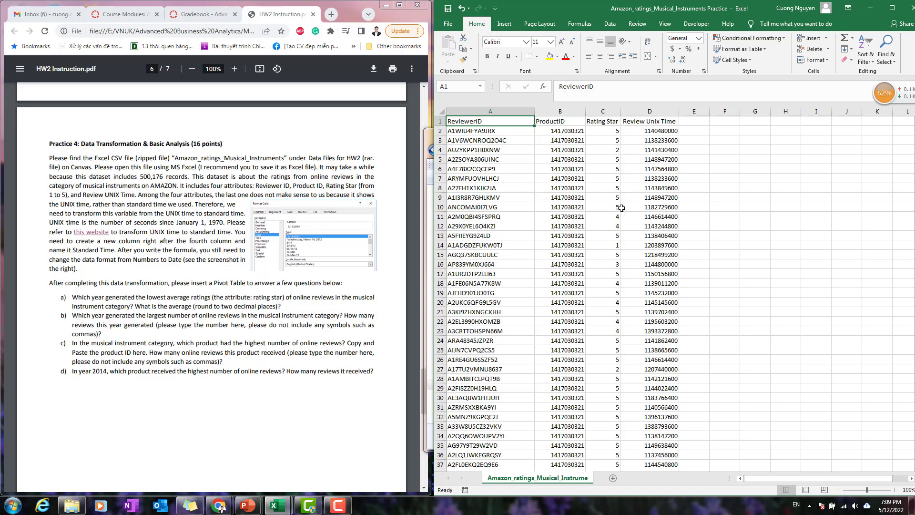
scroll(608, 312, down, 3)
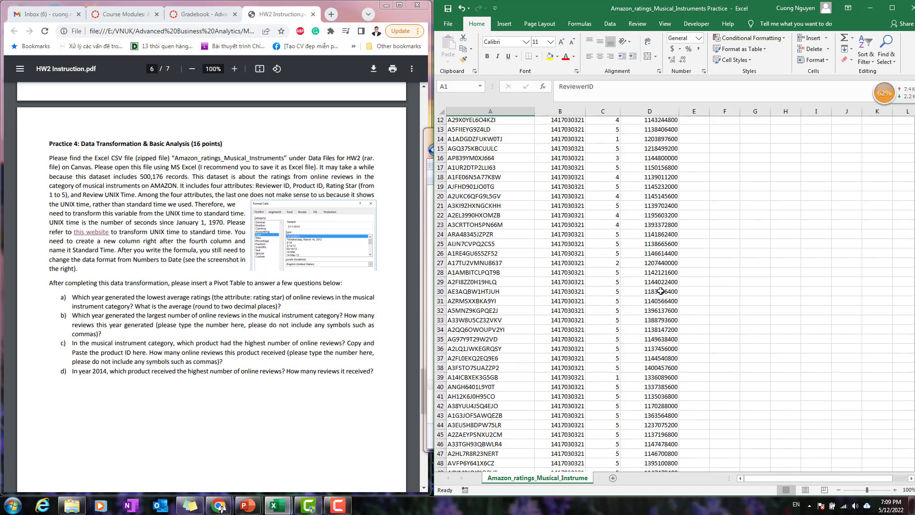
scroll(608, 305, up, 3)
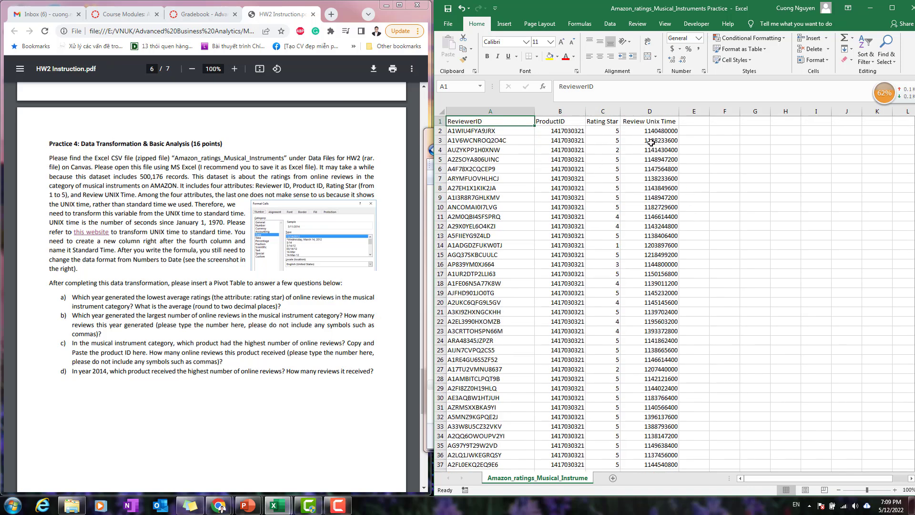
click(475, 237)
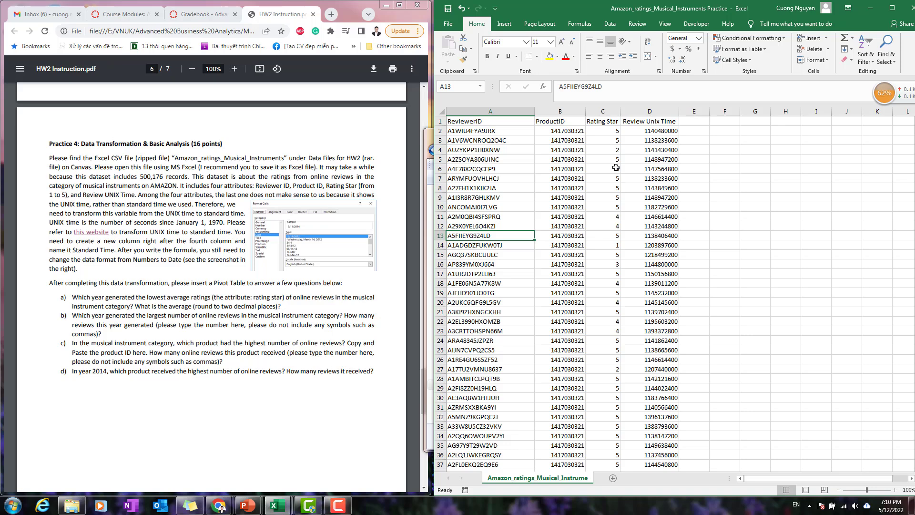
click(481, 178)
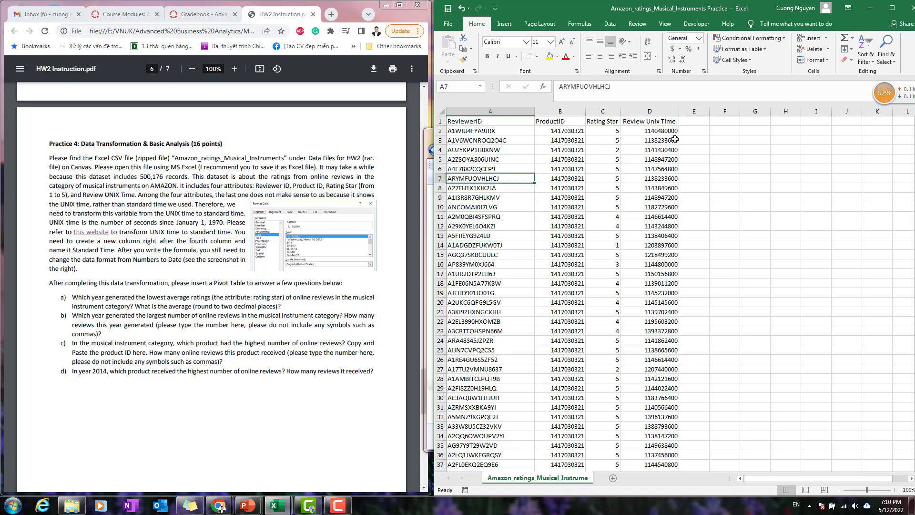
click(701, 130)
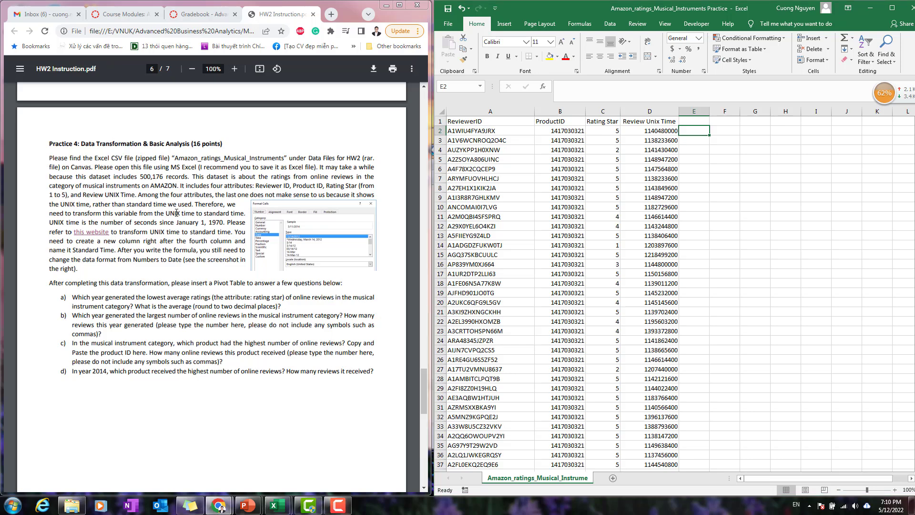
Open the UNIX time conversion website linked in the Practice 4 instructions in a new browser tab and locate its conversion formula.
drag(166, 213, 202, 213)
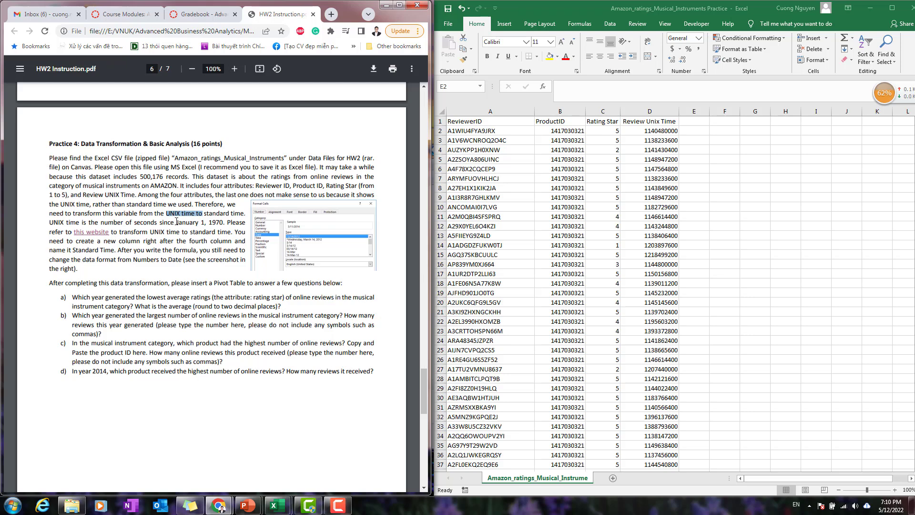
click(166, 250)
right_click(94, 234)
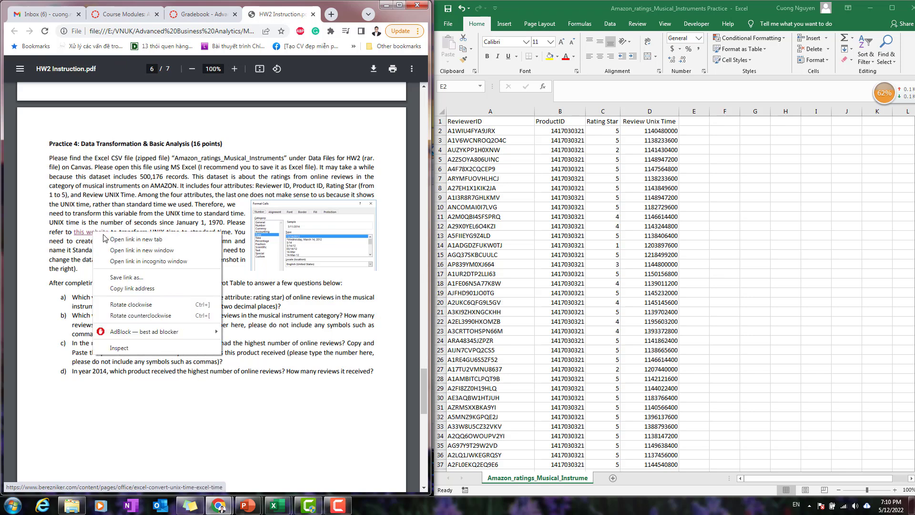
click(111, 239)
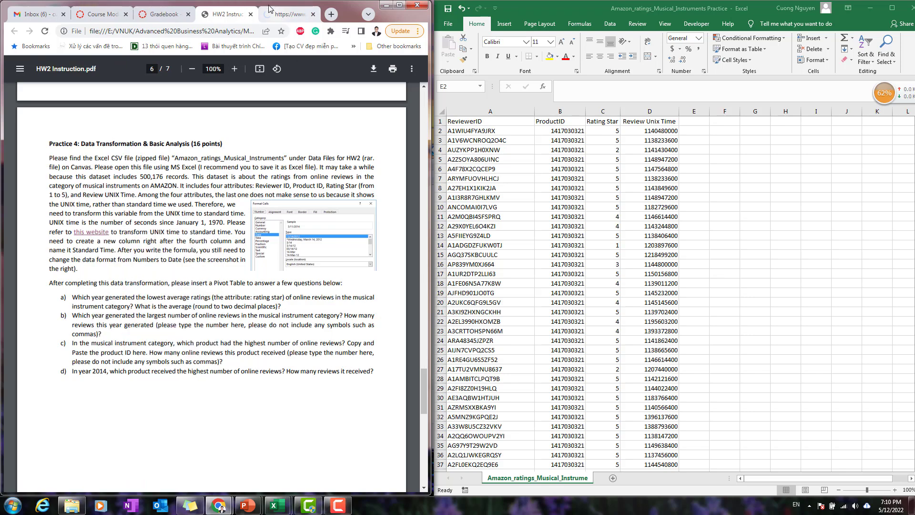
click(285, 14)
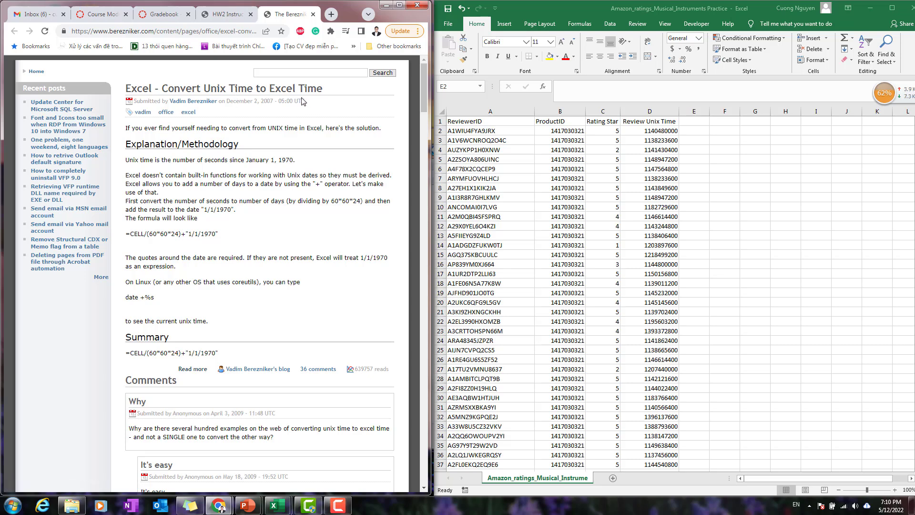
scroll(241, 215, down, 1)
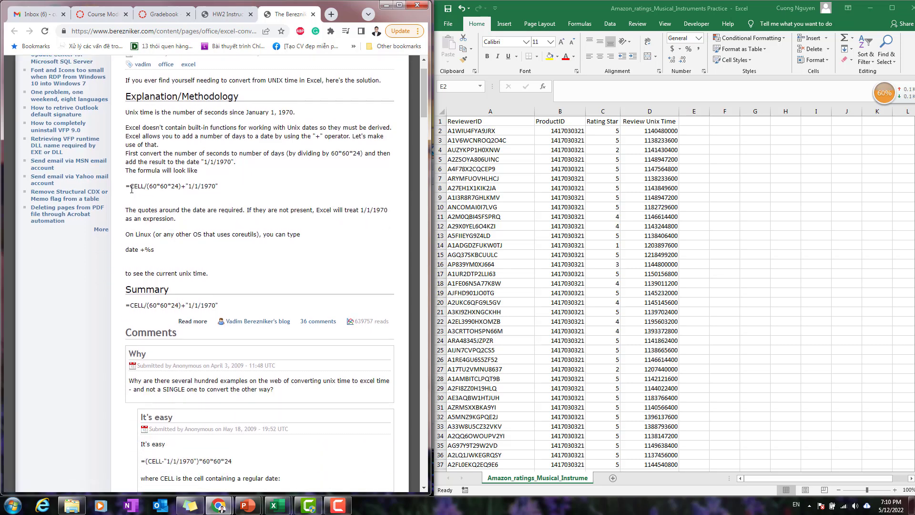
drag(132, 189, 217, 189)
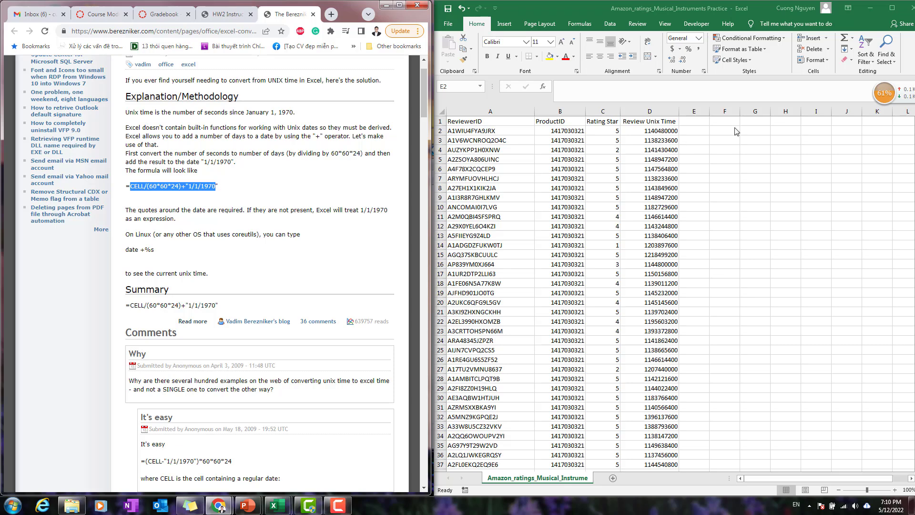
Add the header Review Time in cell E1, beside the Review Unix Time column.
click(692, 125)
click(691, 122)
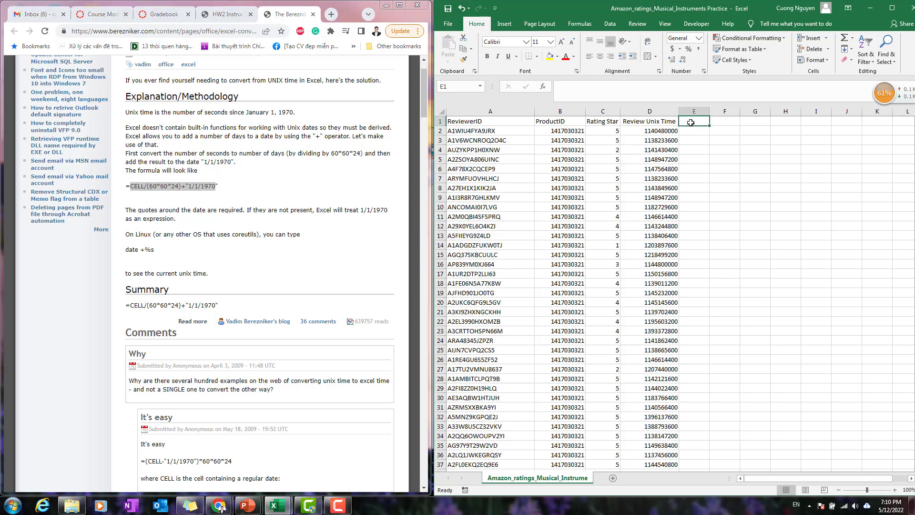
text(Ti)
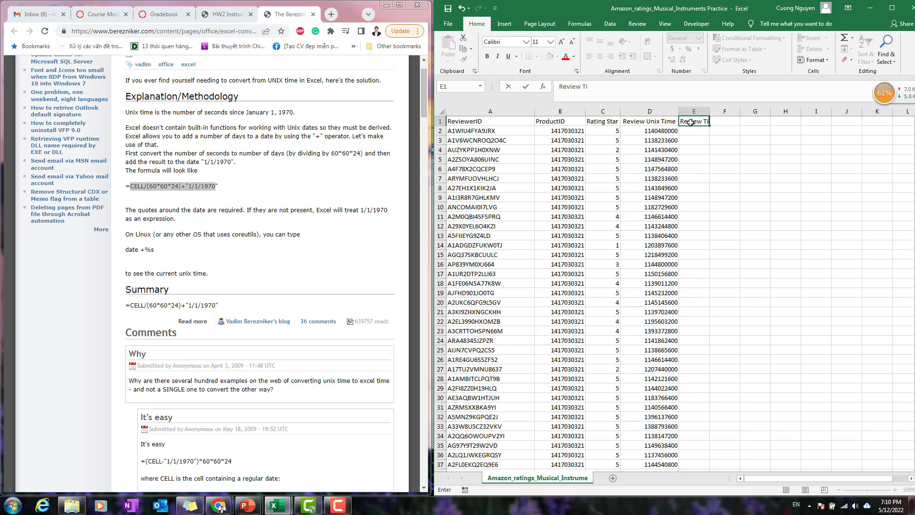
text(mme)
key(Return)
Enter the formula =D2/(60*60*24)+"1/1/1970" in E2 and fill it down through all records of the Review Time column.
text(=)
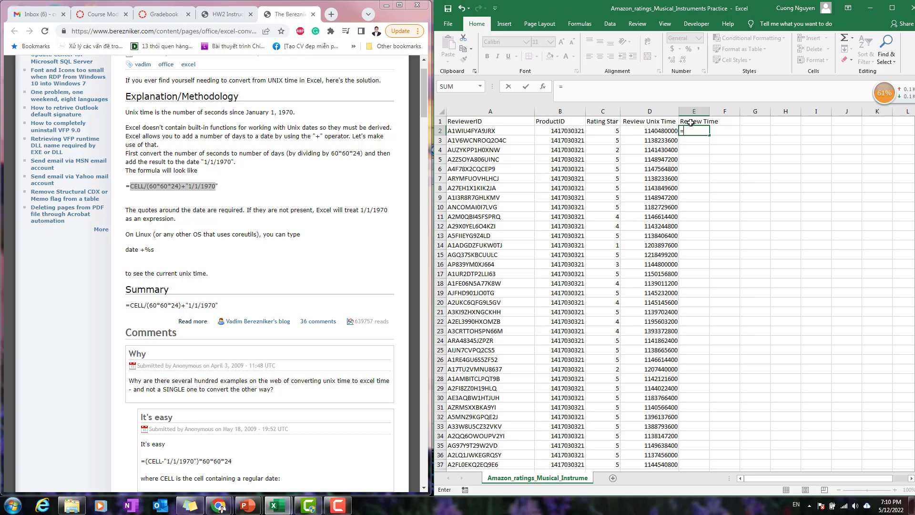
click(668, 131)
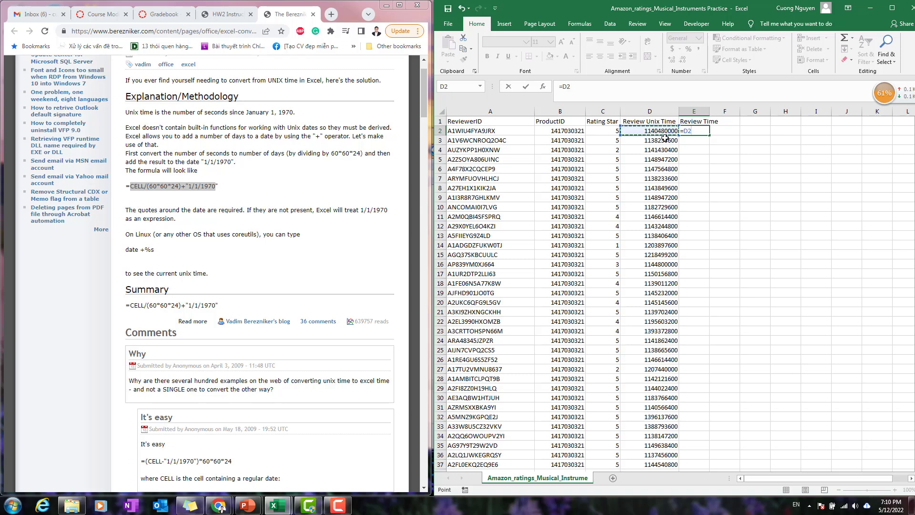
text(/(60*60*24)+"1/1/1970)
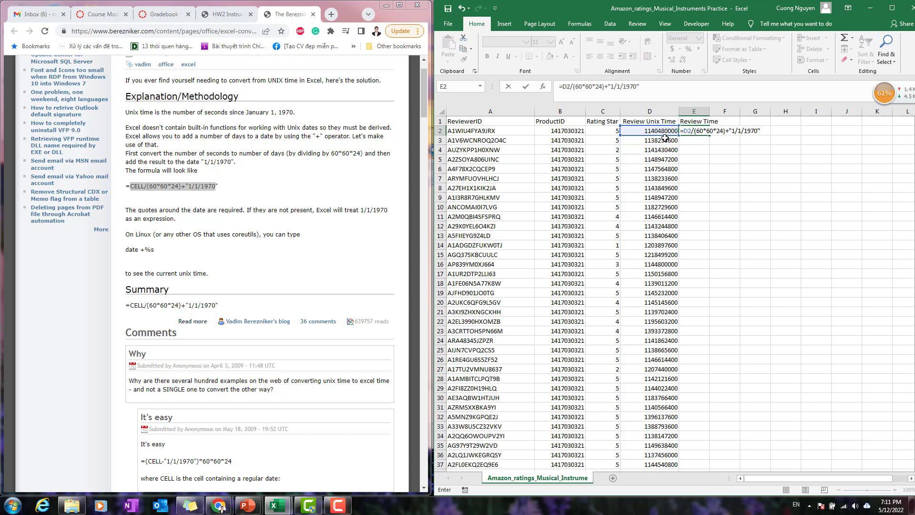
key(Return)
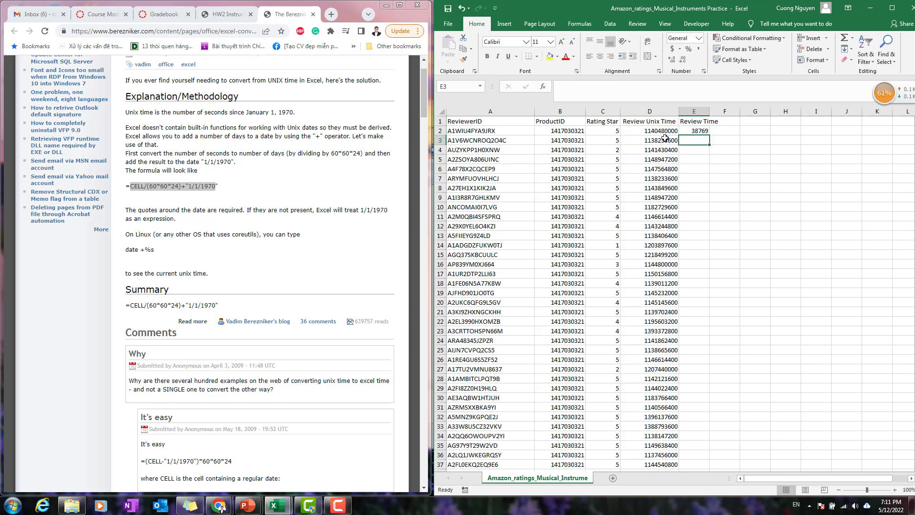
click(699, 131)
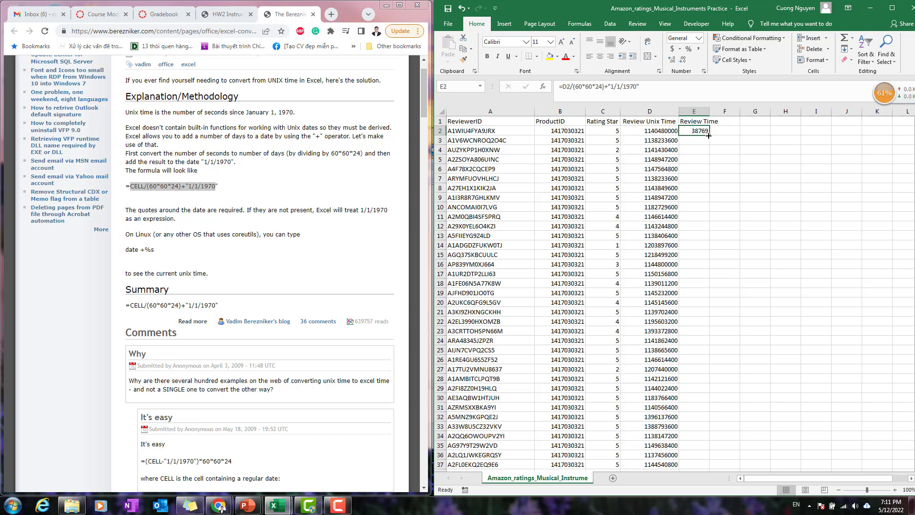
double_click(709, 136)
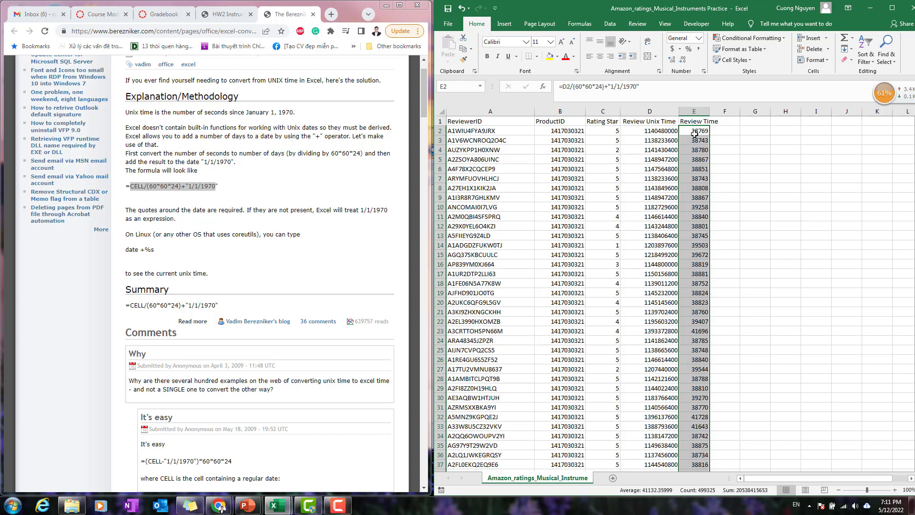
Format the Review Time values as Short Date and fit the width of column E to its contents.
click(699, 40)
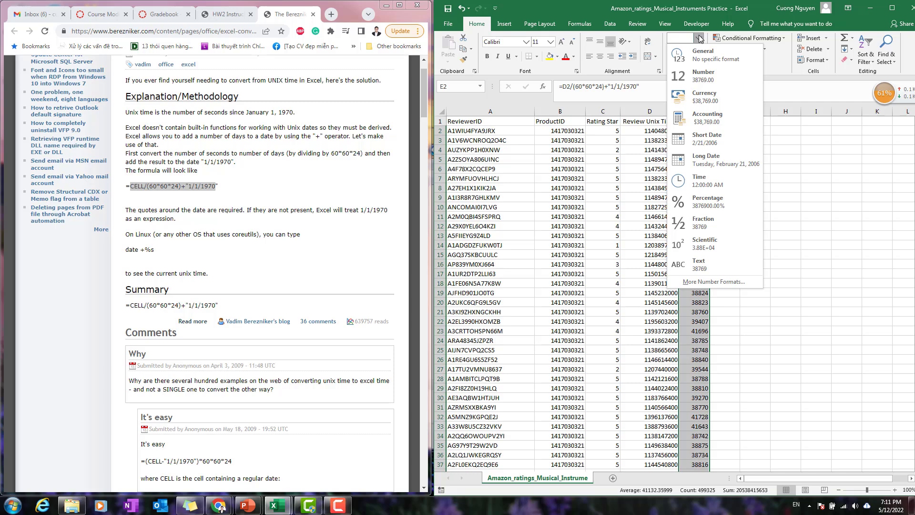
click(705, 142)
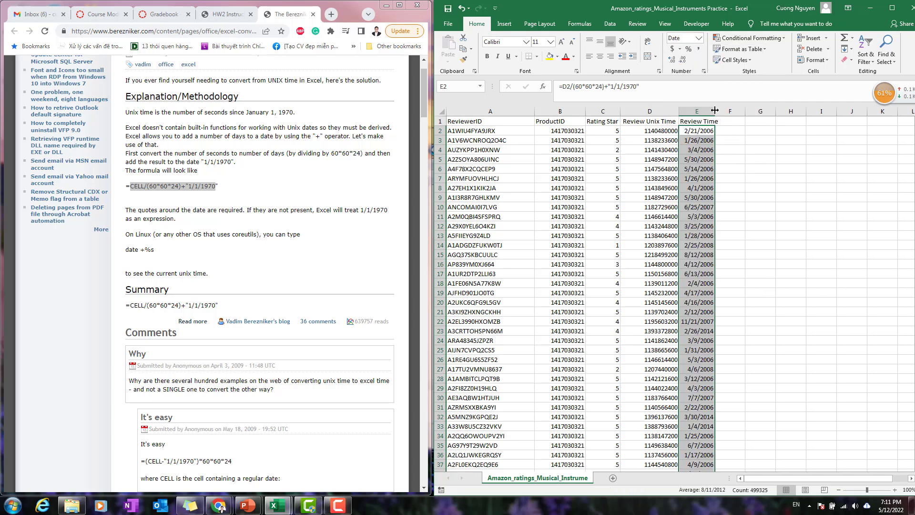
double_click(715, 110)
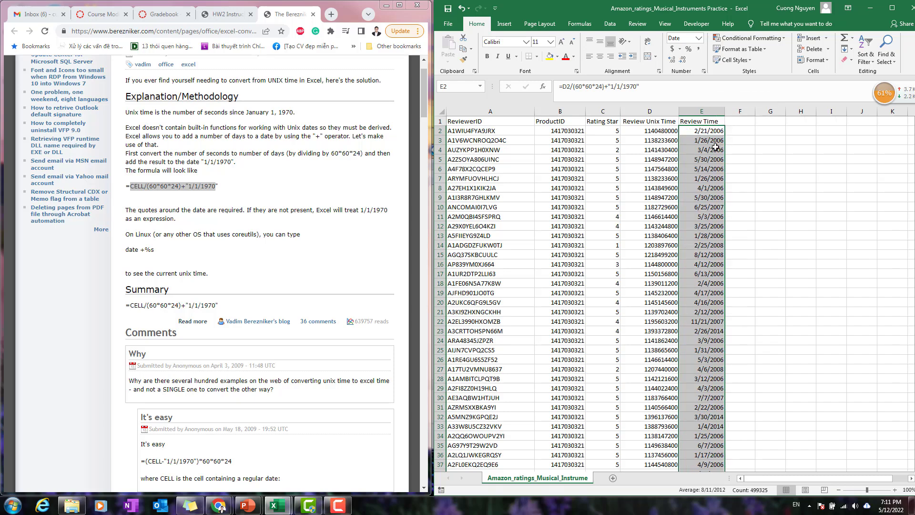
Check the converted Review Time dates and their formulas at the start and end of the dataset.
click(701, 131)
scroll(714, 248, down, 1)
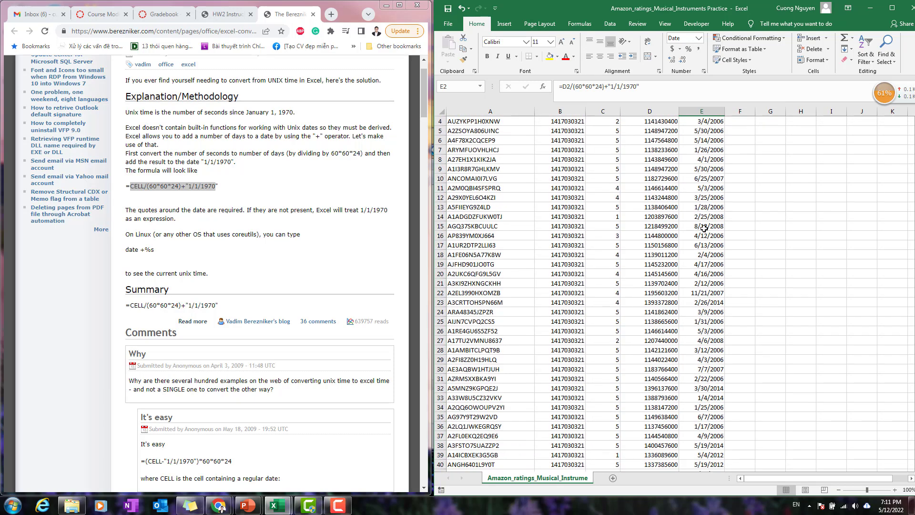
click(704, 229)
scroll(712, 205, up, 1)
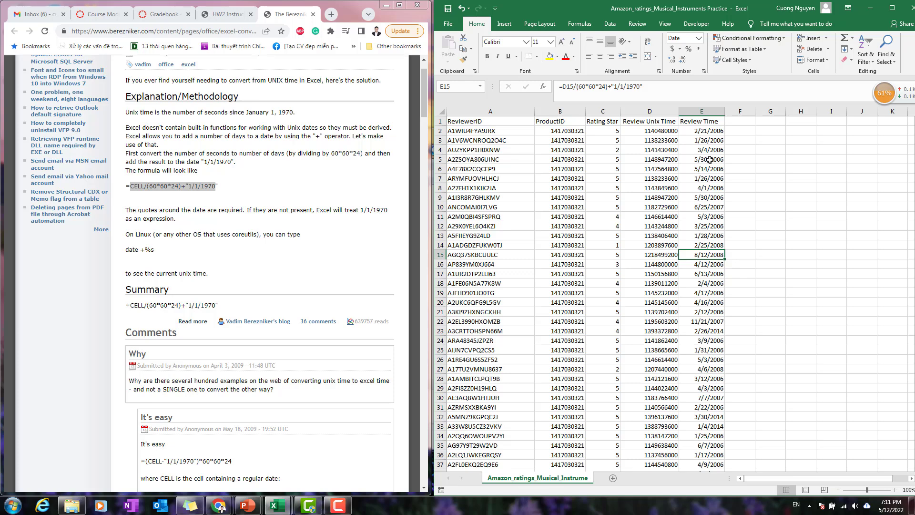
key(ctrl+Down)
key(Up)
key(Up)
key(Up)
key(Up)
key(Up)
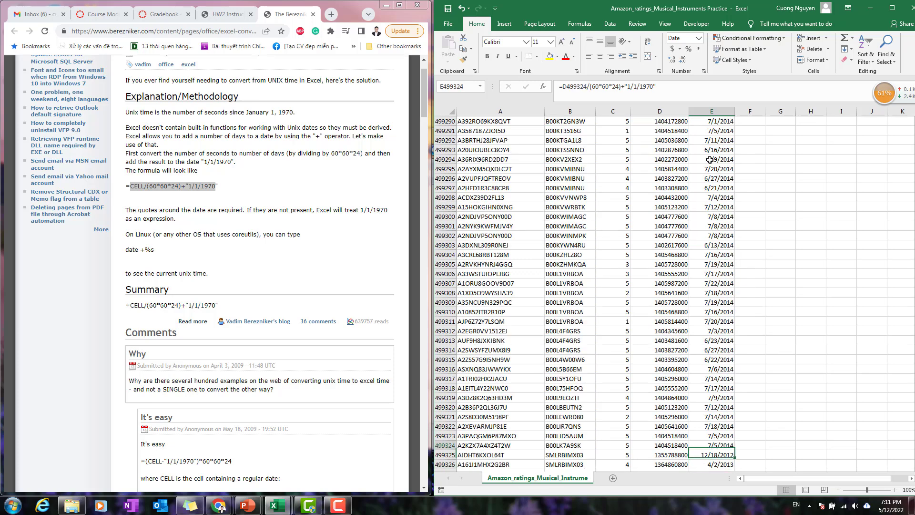
click(716, 216)
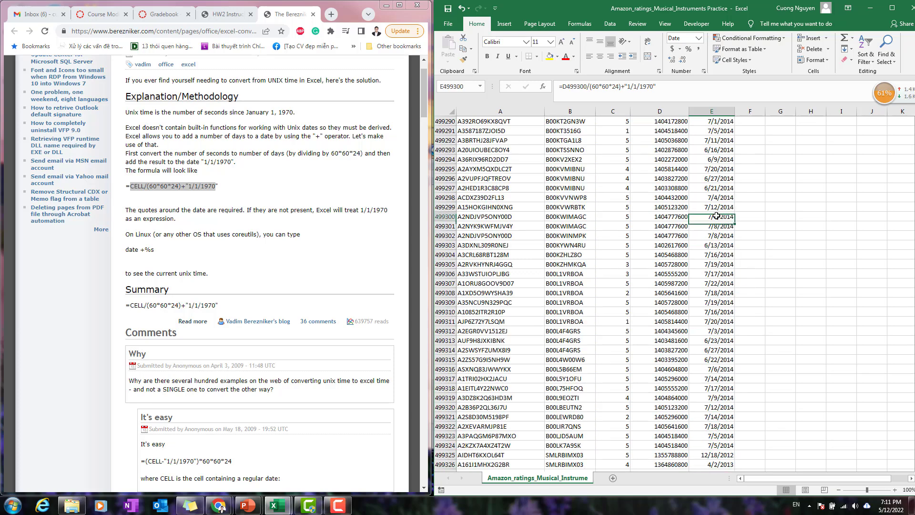
key(ctrl+Up)
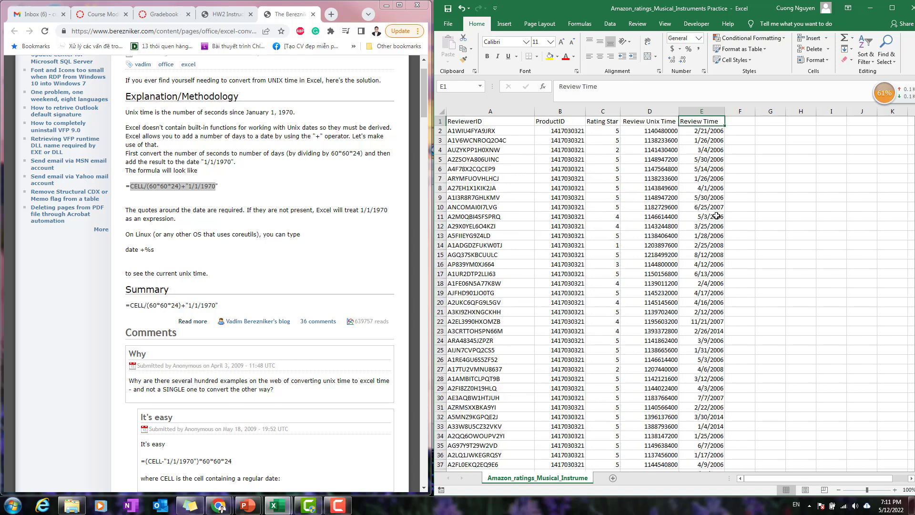
click(712, 283)
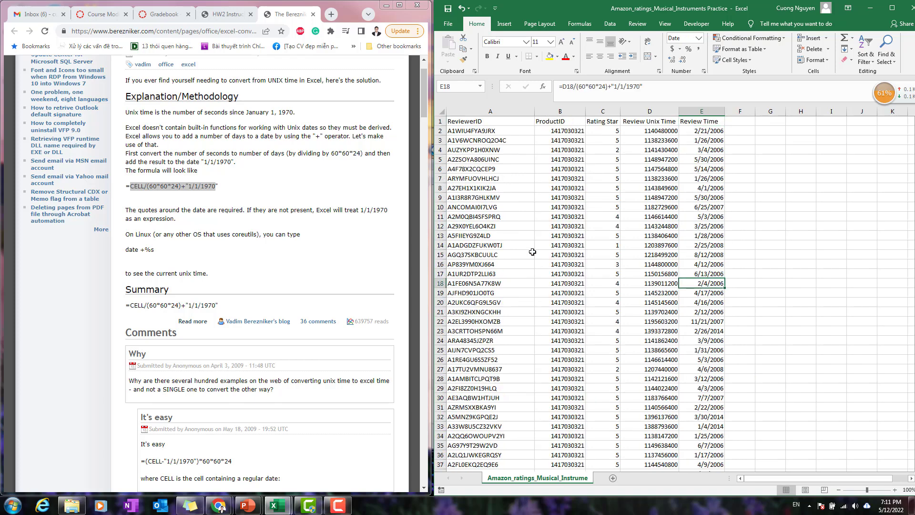
click(618, 208)
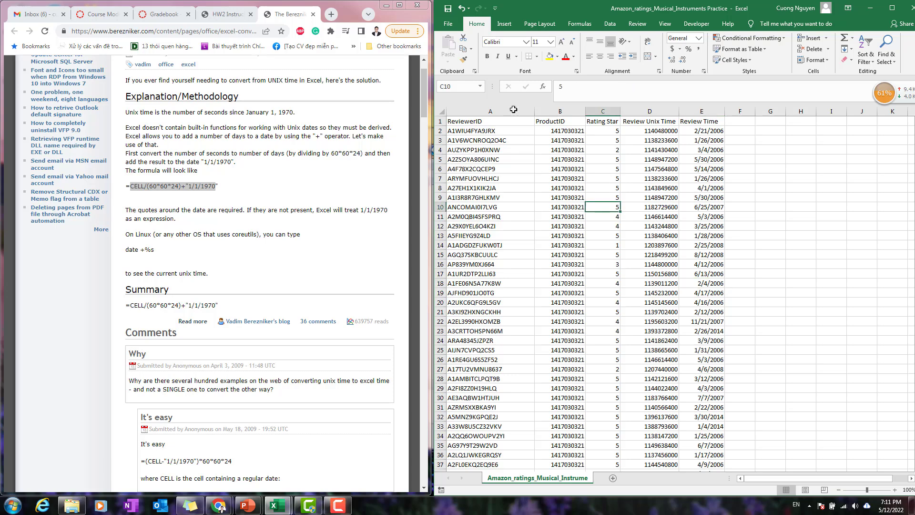
Bring the HW2 instructions back into view and hide the Review Unix Time column in the ratings sheet.
click(231, 39)
key(ctrl+shift+Tab)
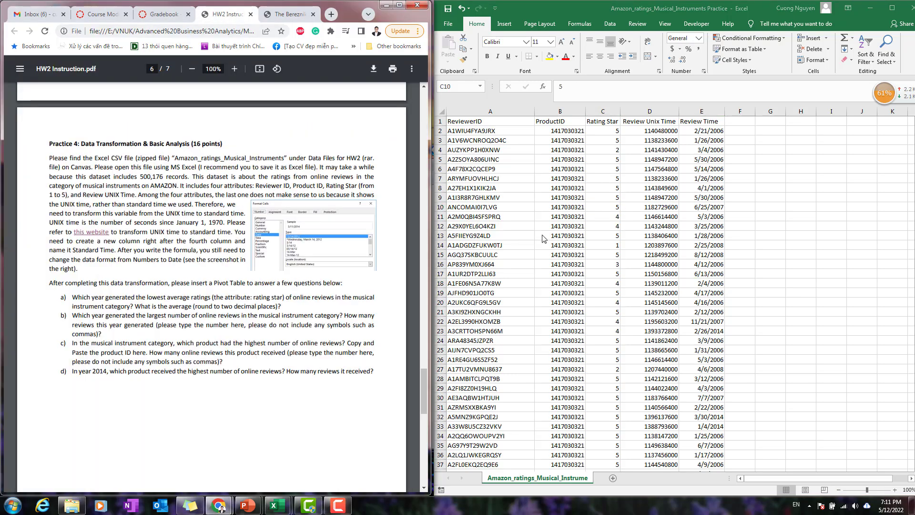
click(653, 123)
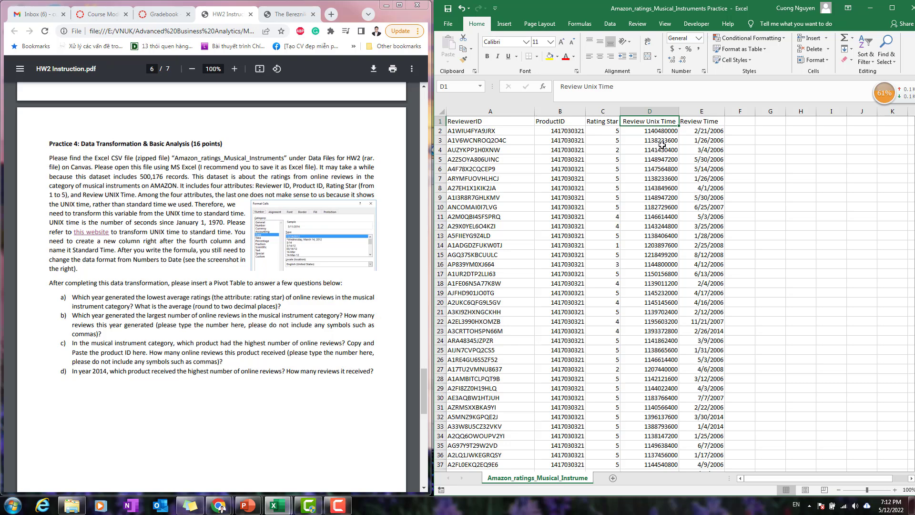
click(517, 243)
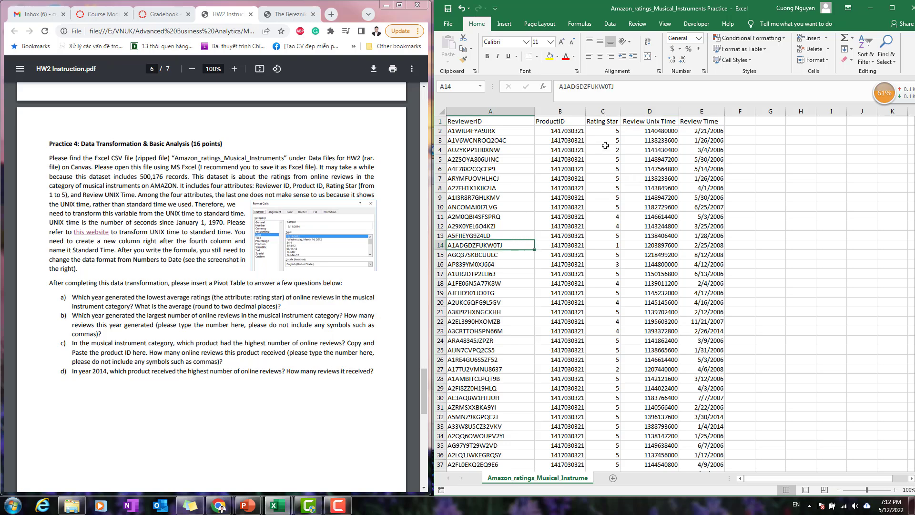
click(664, 110)
right_click(665, 111)
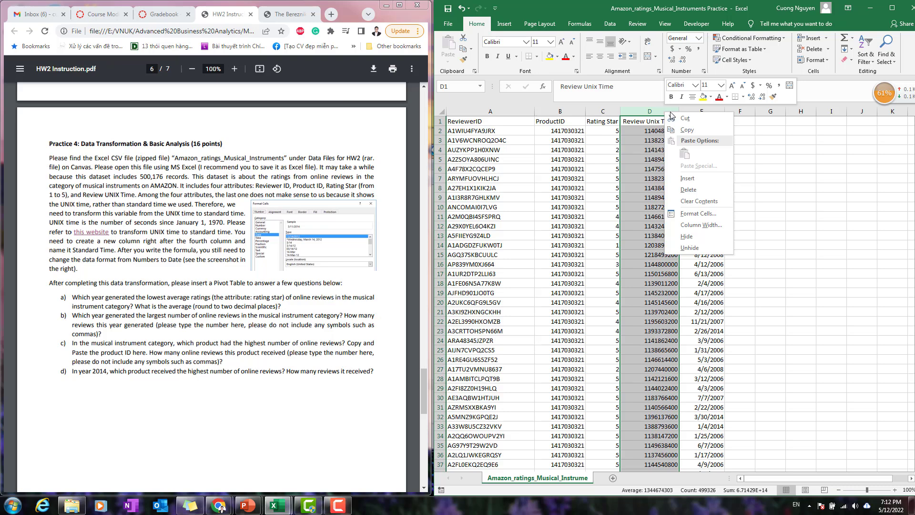
click(687, 236)
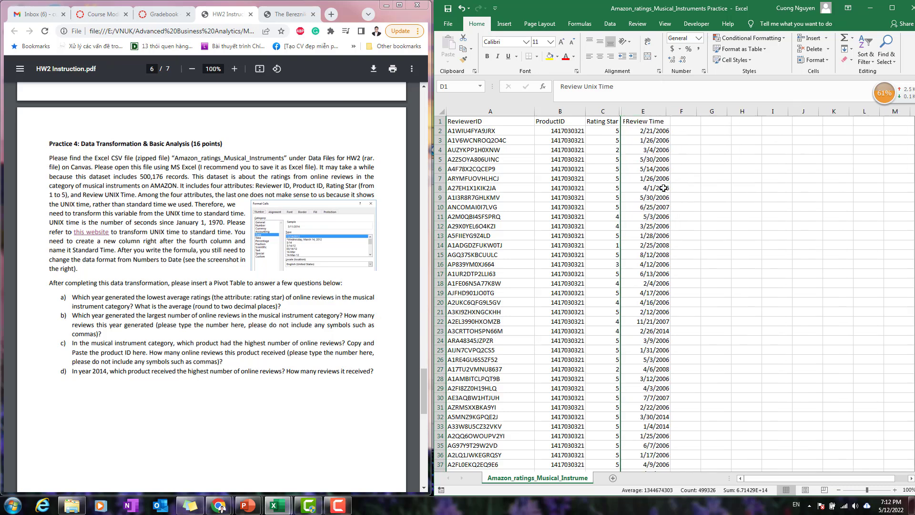
drag(643, 188, 643, 198)
Format the entire ratings dataset, header row included, as a table with a grey Medium style.
click(505, 273)
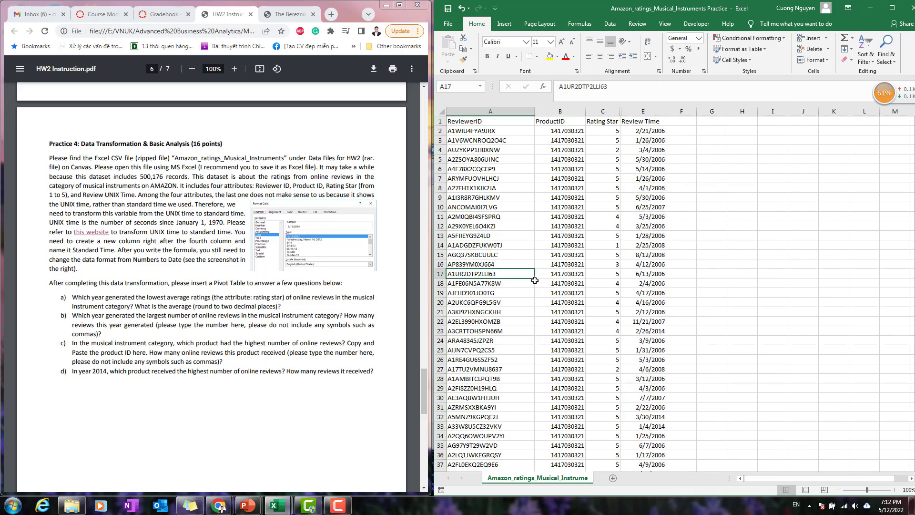
key(ctrl+a)
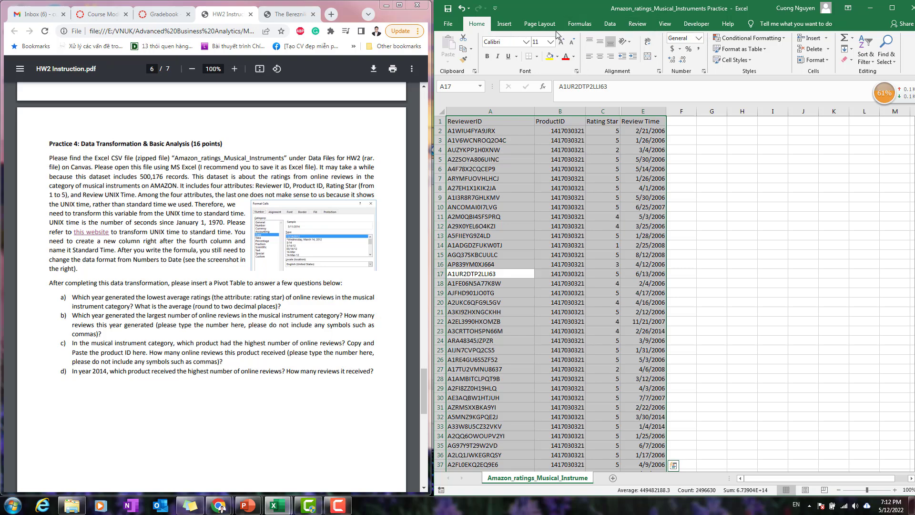
click(751, 49)
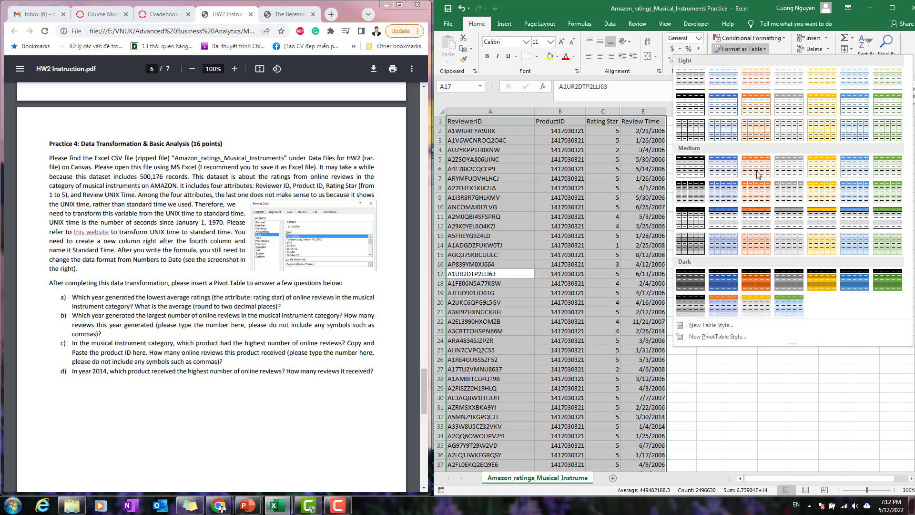
click(794, 192)
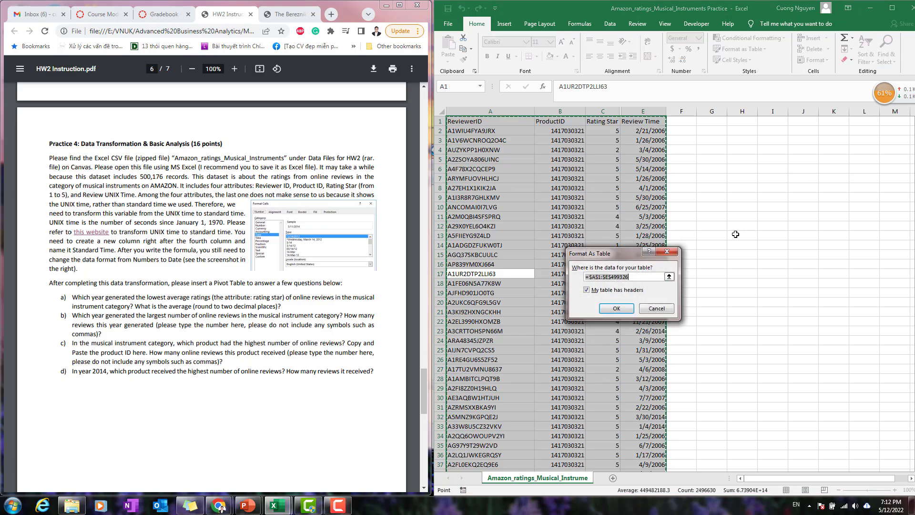
click(616, 308)
click(783, 283)
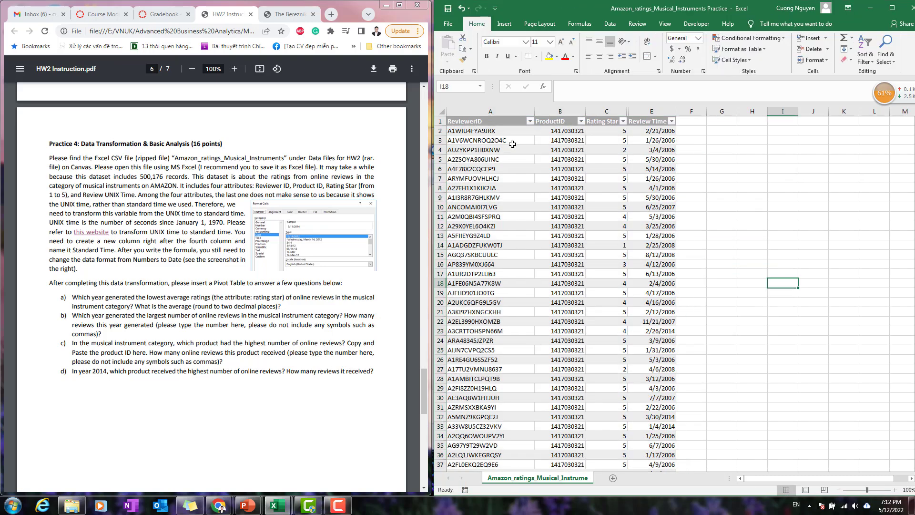
Look through the ProductID filter values of the ratings table and leave the column unfiltered.
click(581, 122)
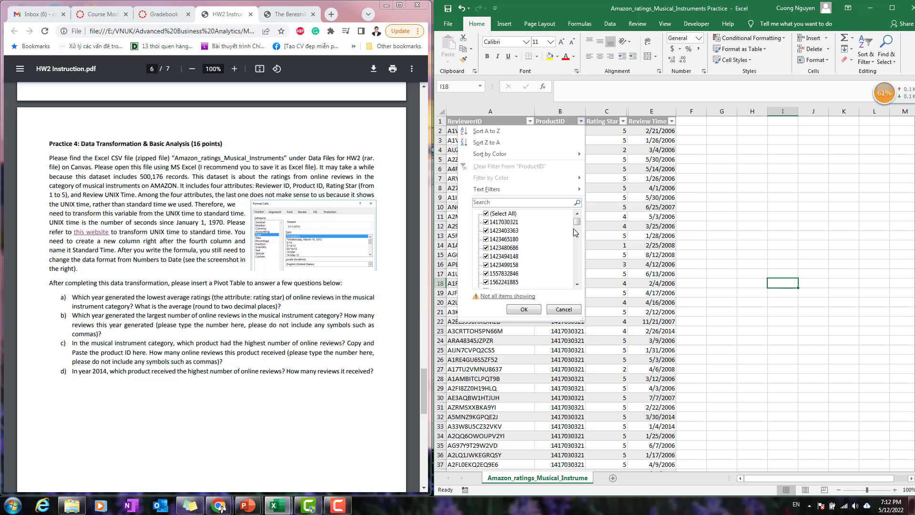
mouse_move(577, 222)
mouse_down()
mouse_move(578, 234)
mouse_move(577, 223)
mouse_up()
mouse_move(578, 222)
mouse_down()
mouse_move(574, 279)
mouse_move(577, 222)
mouse_up()
click(561, 309)
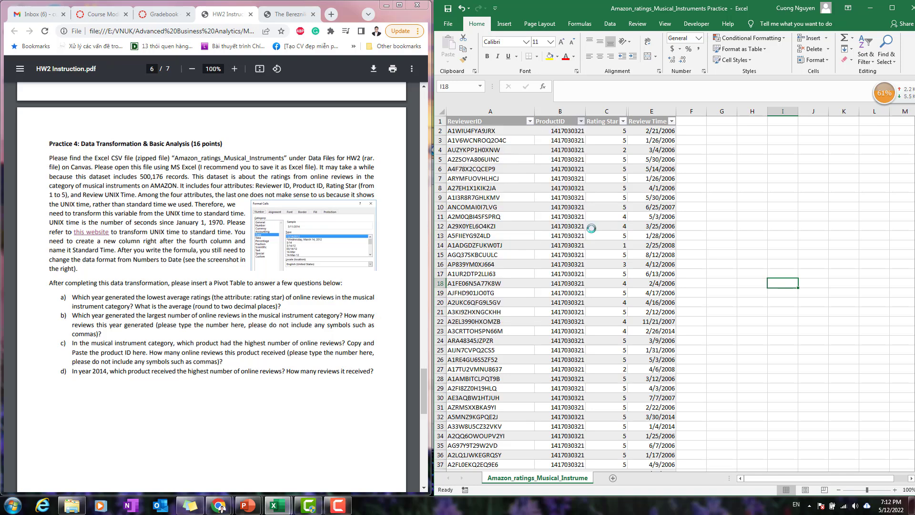
click(497, 304)
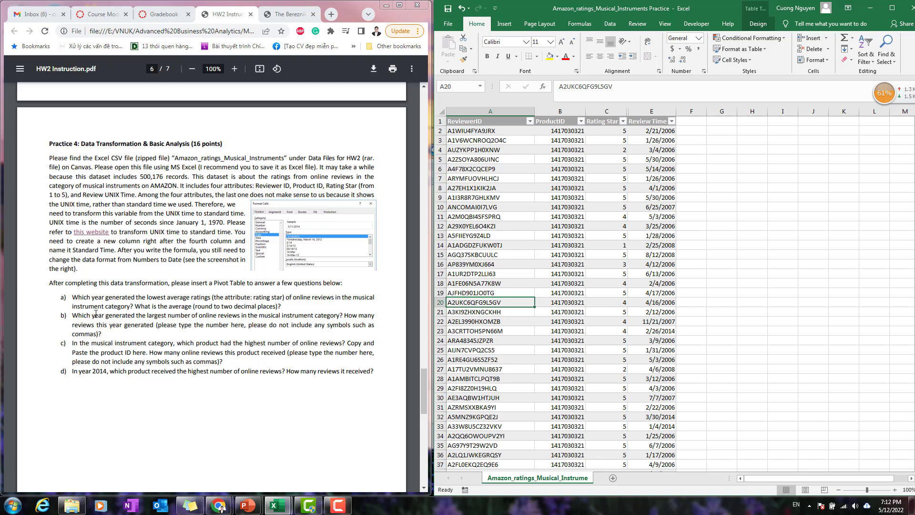
Read PivotTable questions a and b of Practice 4 in the HW2 instructions.
scroll(115, 308, down, 1)
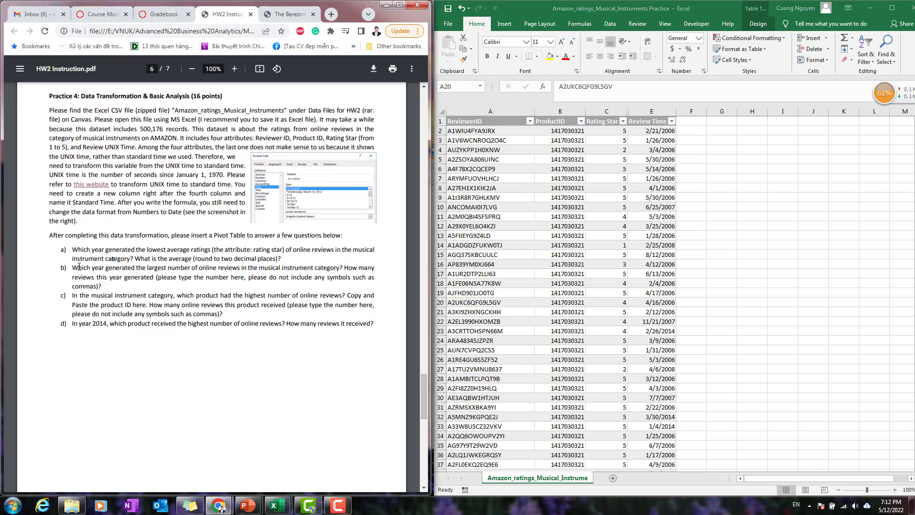
drag(113, 255, 89, 250)
click(247, 270)
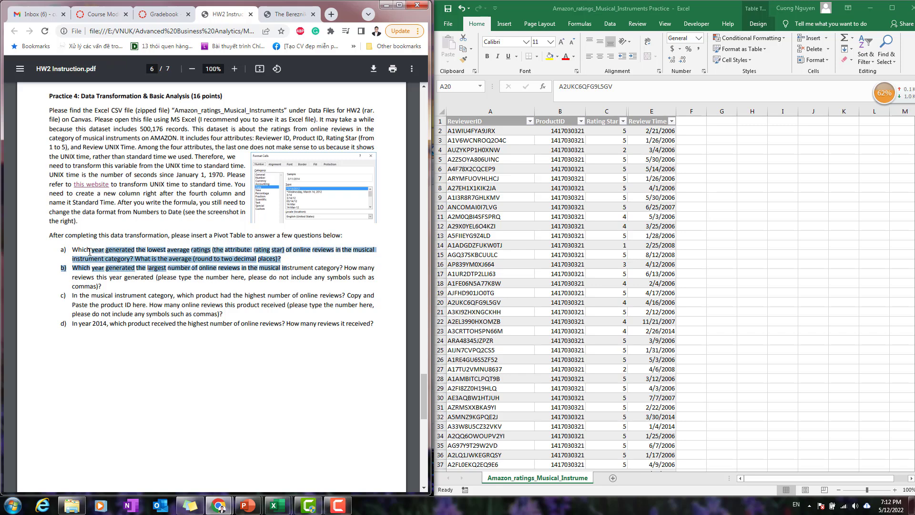
click(149, 254)
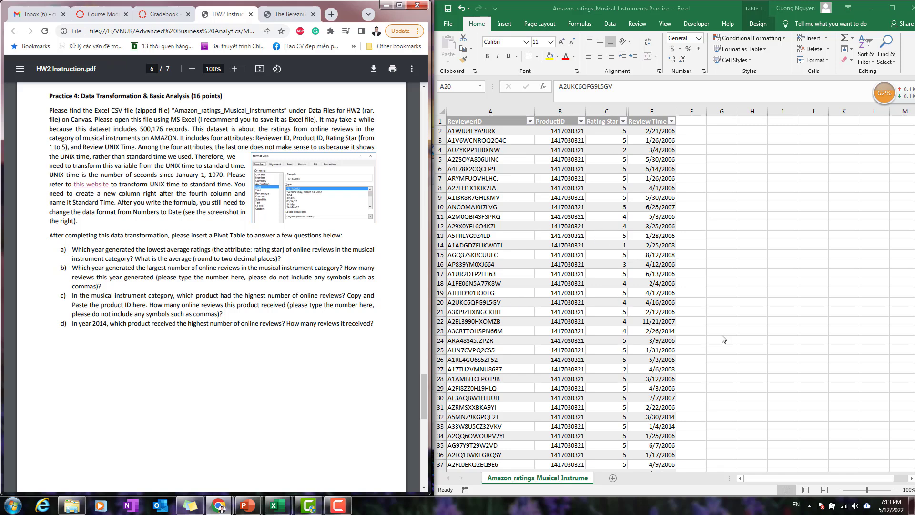
Select the entire ratings table as the source data for a PivotTable.
key(ctrl+a)
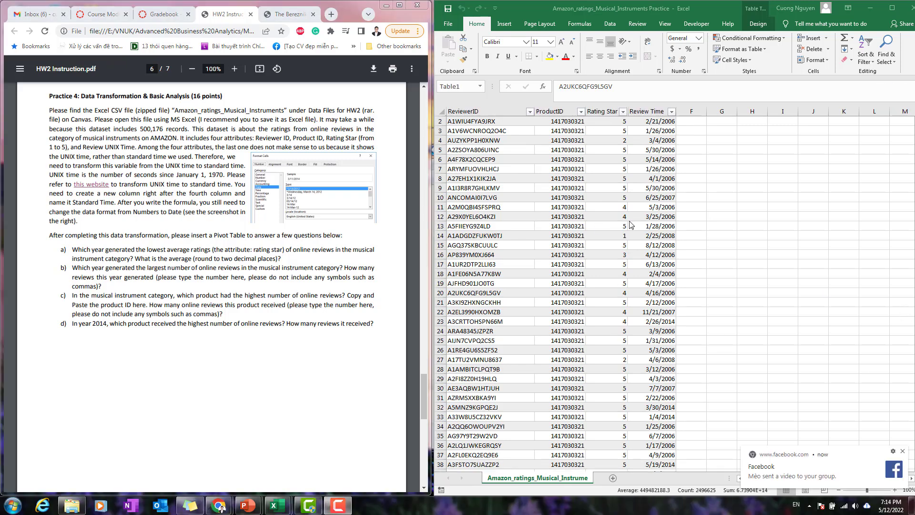
scroll(645, 252, up, 1)
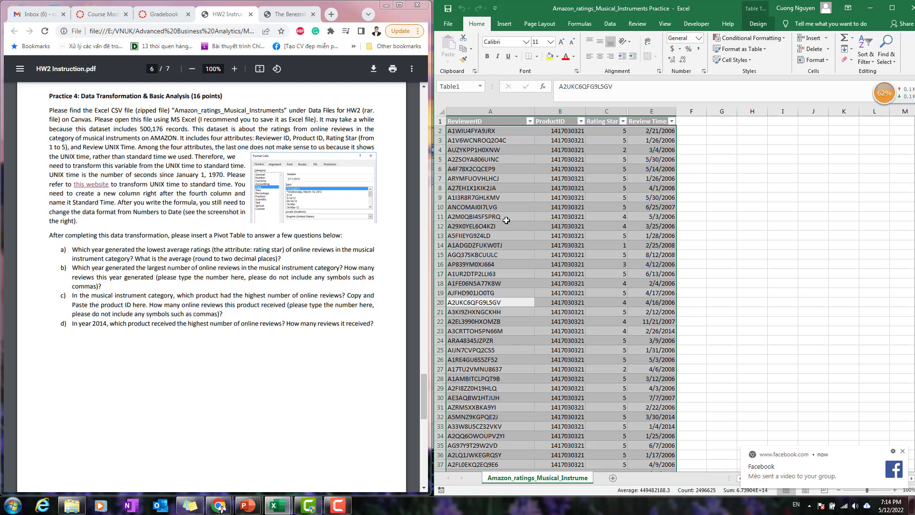
click(506, 220)
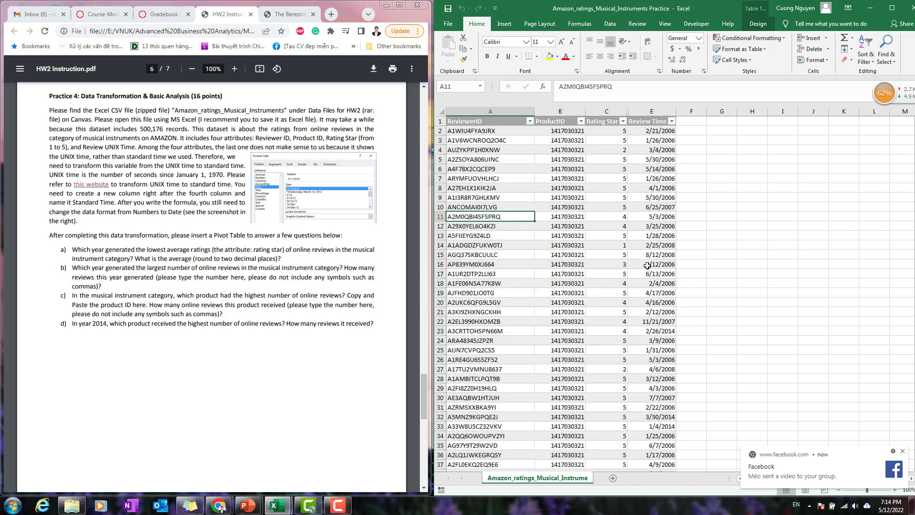
click(902, 450)
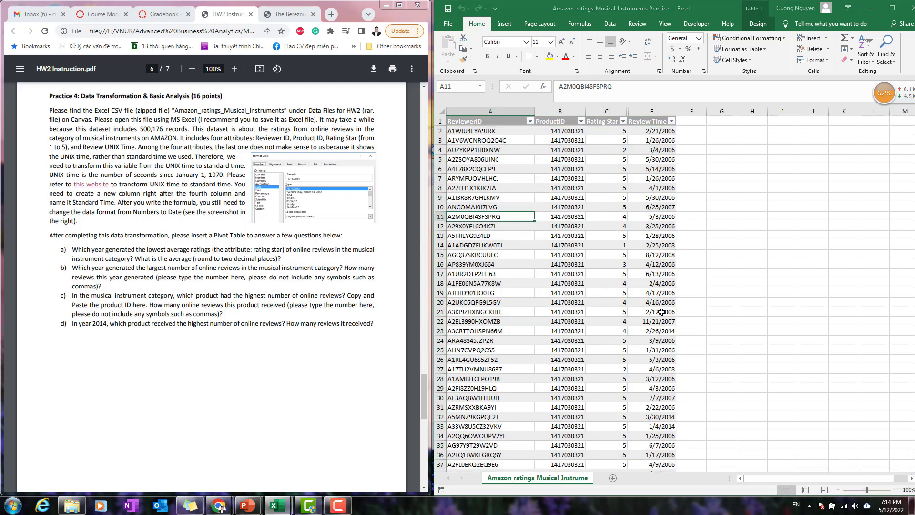
click(494, 188)
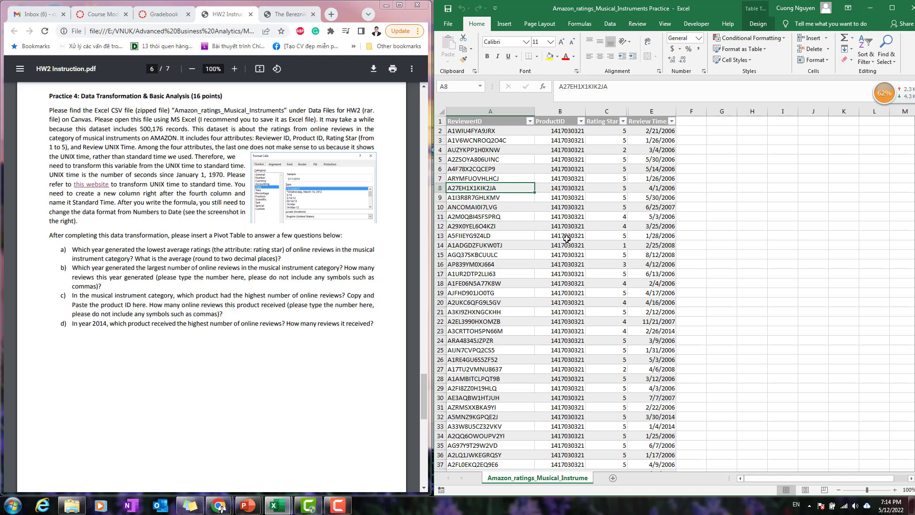
key(ctrl+a)
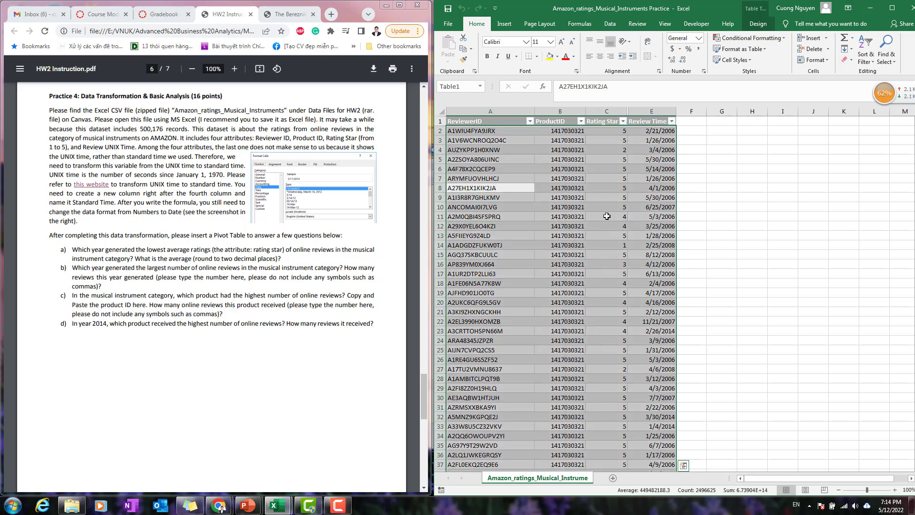
click(505, 24)
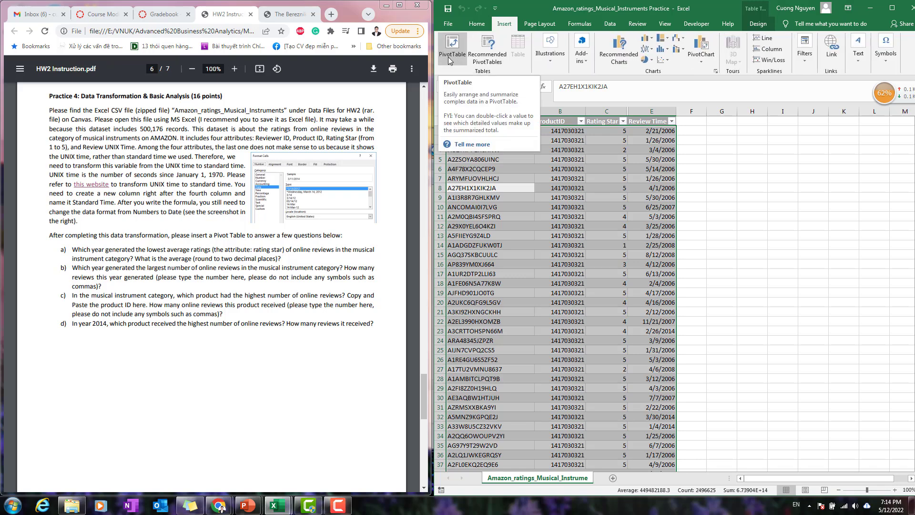
Switch to Chrome, search YouTube for "pivot table analysis on excel", and close that page after viewing the tutorials.
click(331, 15)
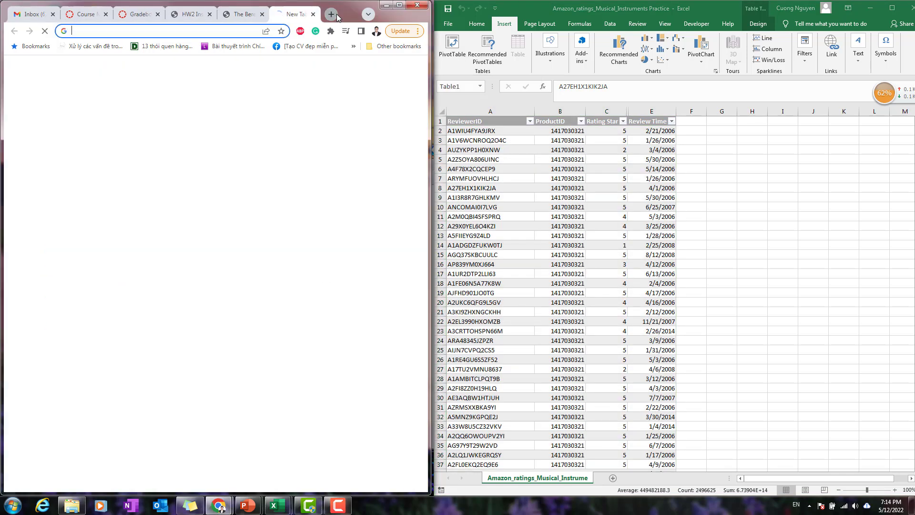
text(you)
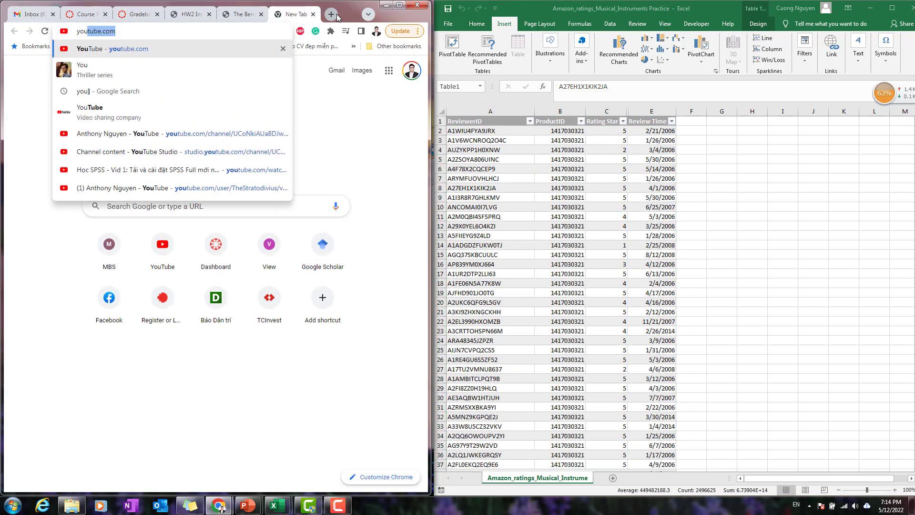
key(Return)
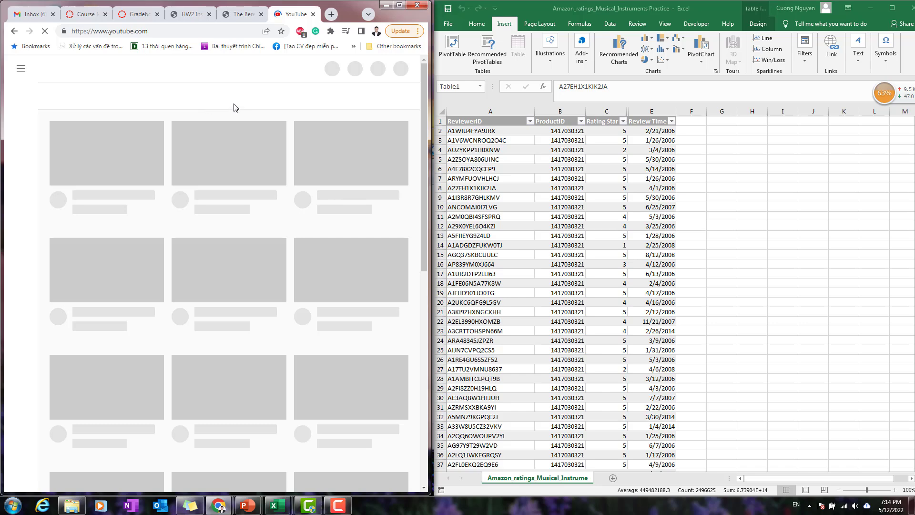
click(193, 73)
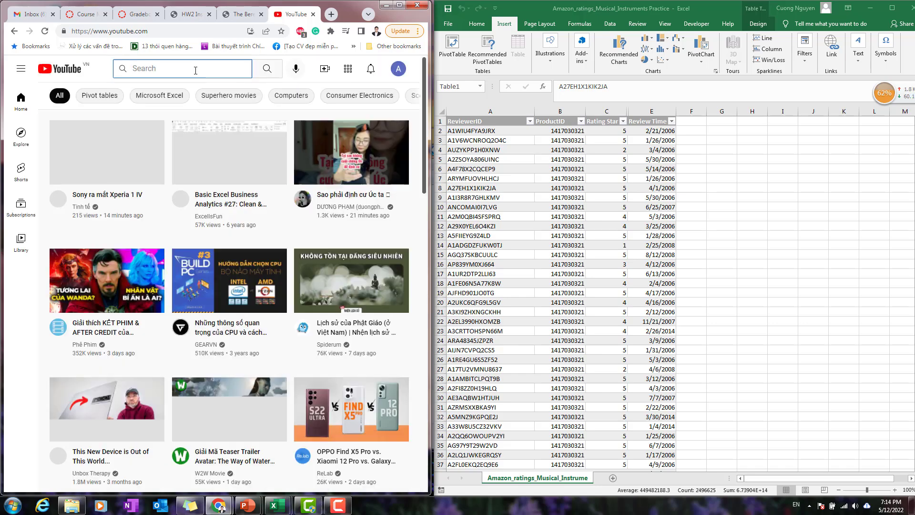
text(pi)
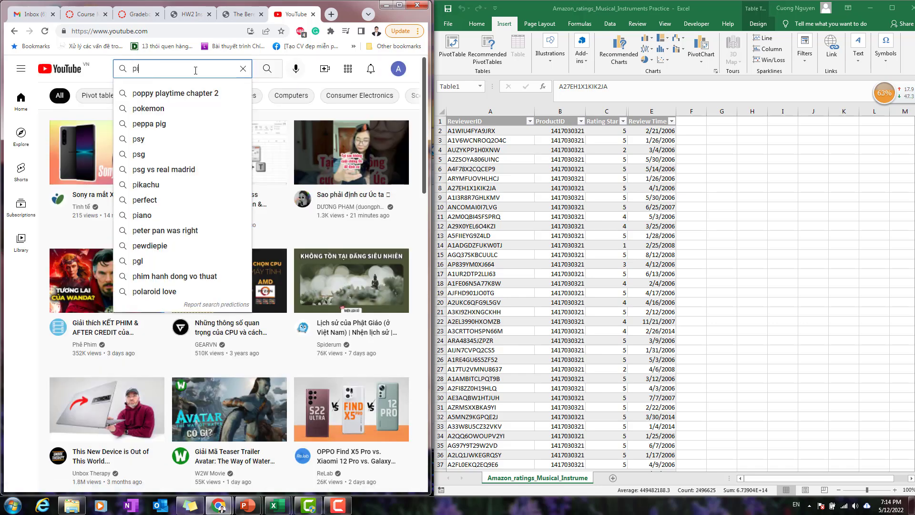
text(vot table )
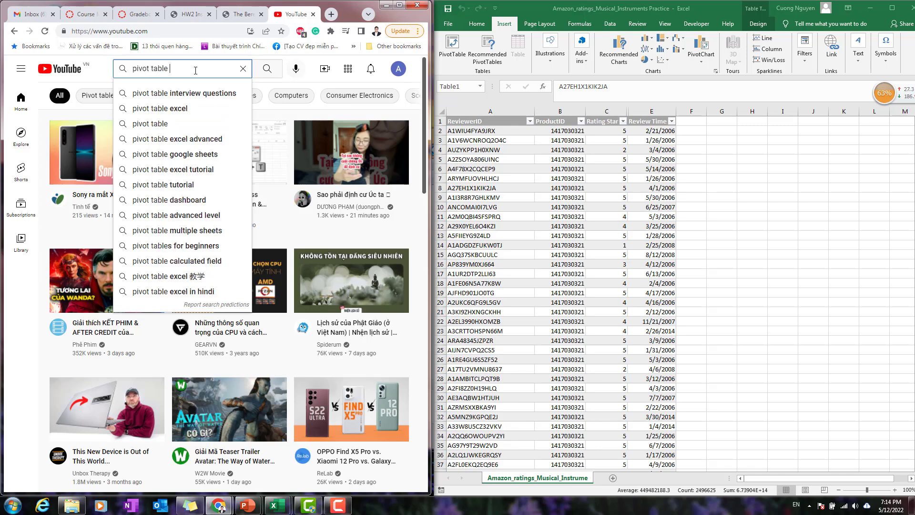
text(analysis)
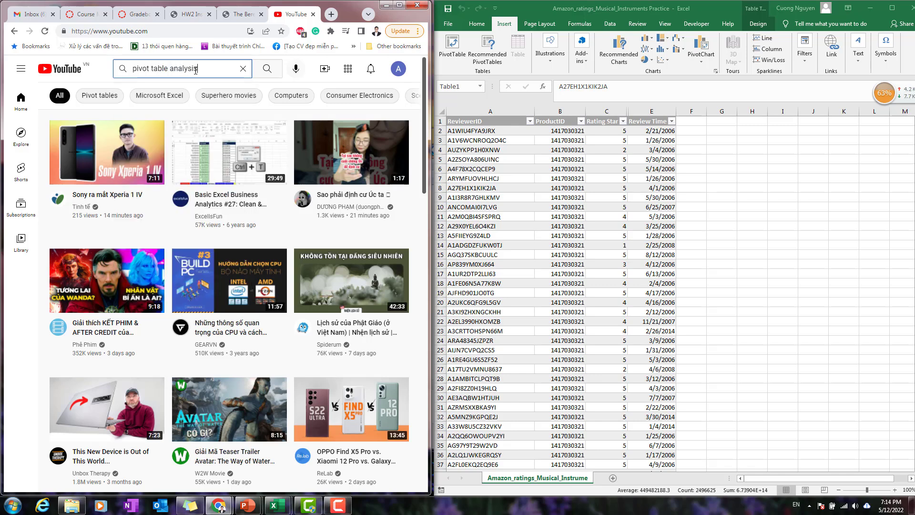
text( on excel)
key(Return)
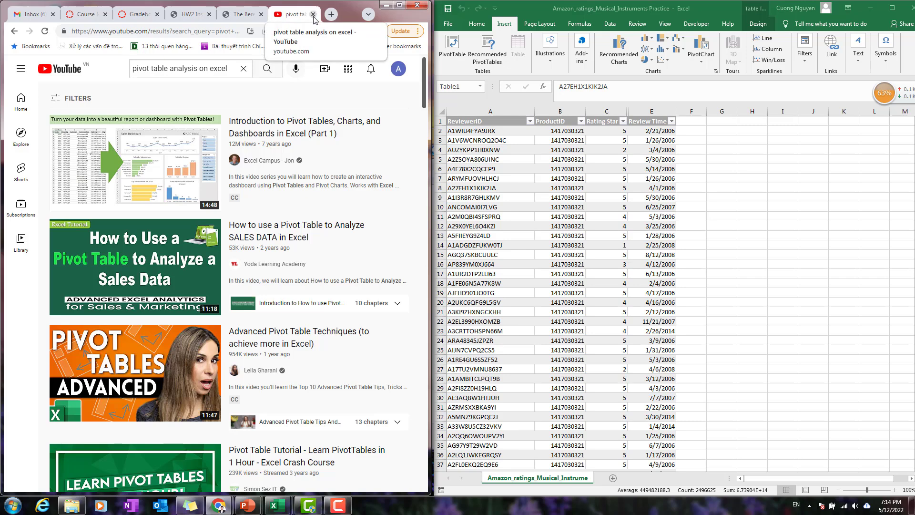
click(313, 15)
Back in Excel, create a PivotTable from Table1 in a new worksheet.
click(536, 264)
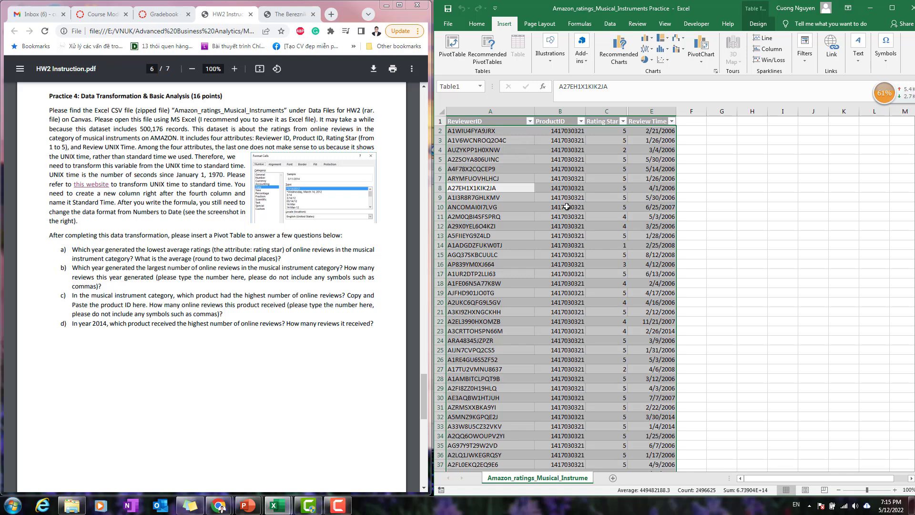
click(452, 49)
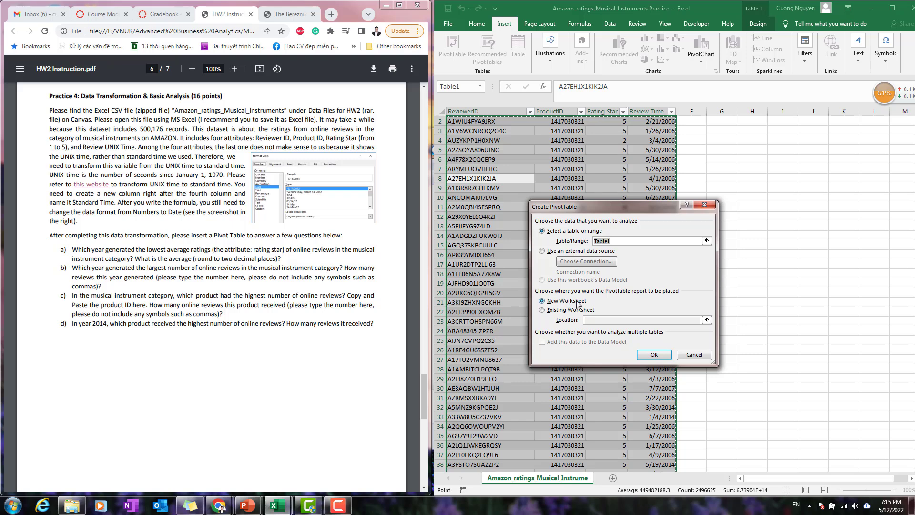
click(654, 356)
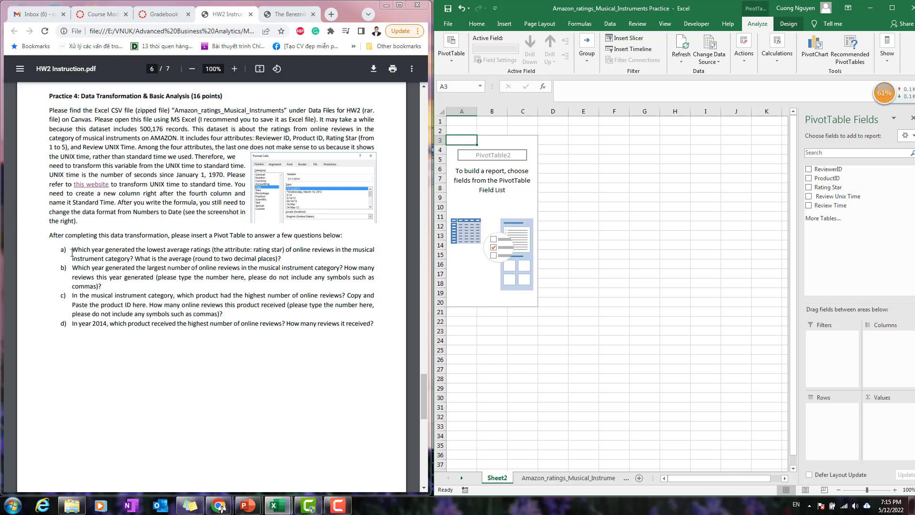
Reread question a about the year with the lowest average ratings, then return to the empty PivotTable.
drag(73, 251, 191, 251)
click(191, 251)
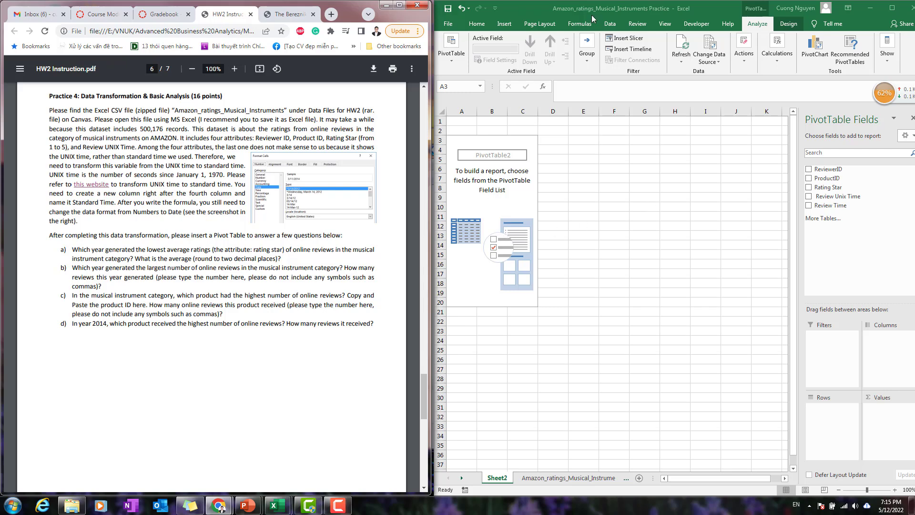
click(713, 12)
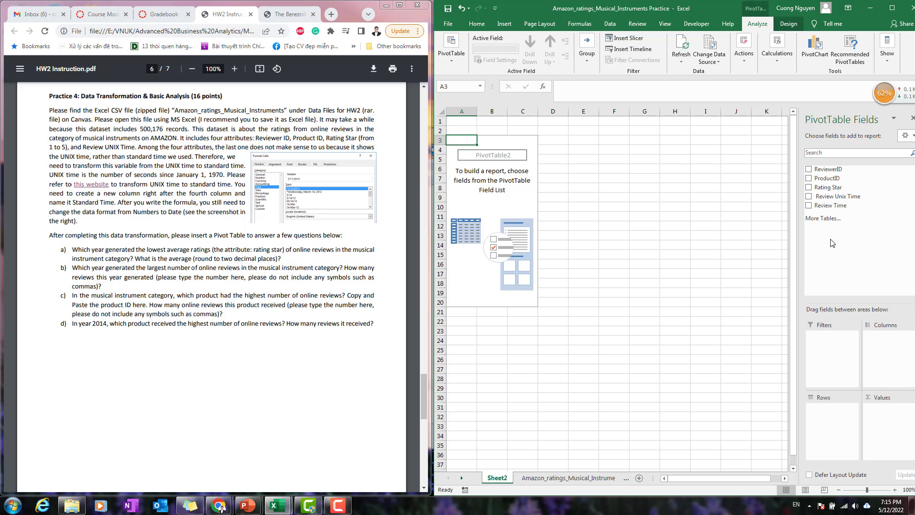
Add Review Time to the PivotTable rows, keep only its Years field by removing Quarters and Review Time, and return to the ratings sheet.
drag(841, 209, 830, 427)
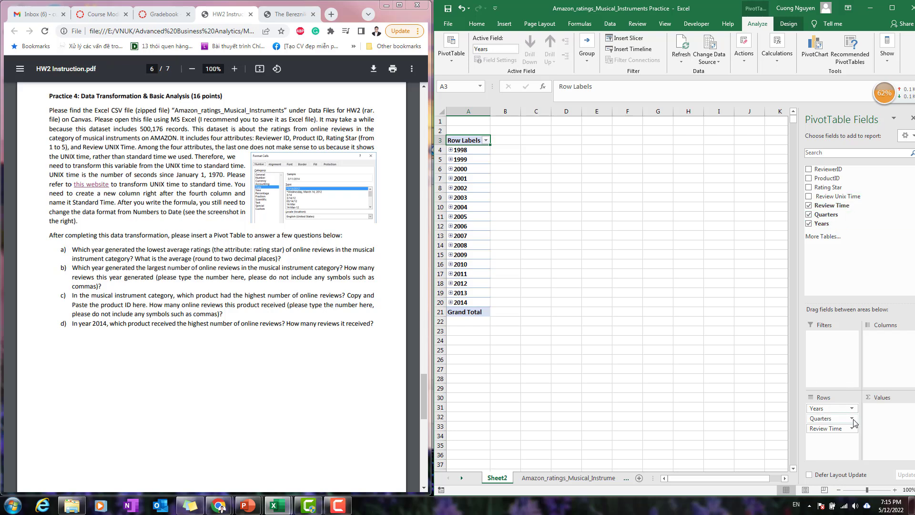
drag(853, 421, 720, 446)
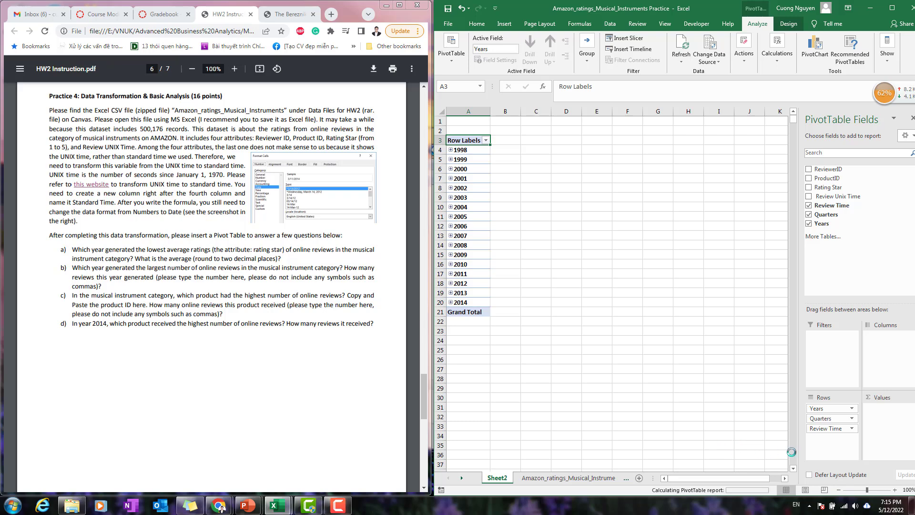
drag(853, 421, 696, 444)
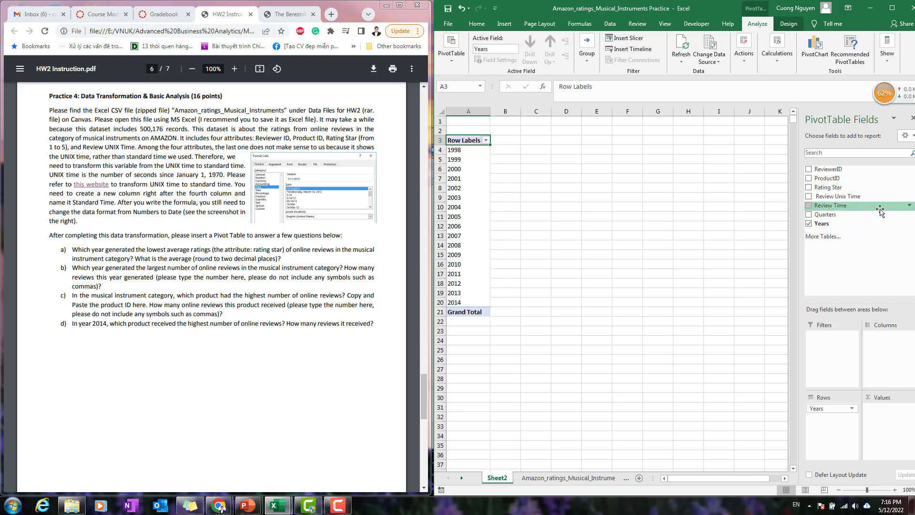
click(567, 478)
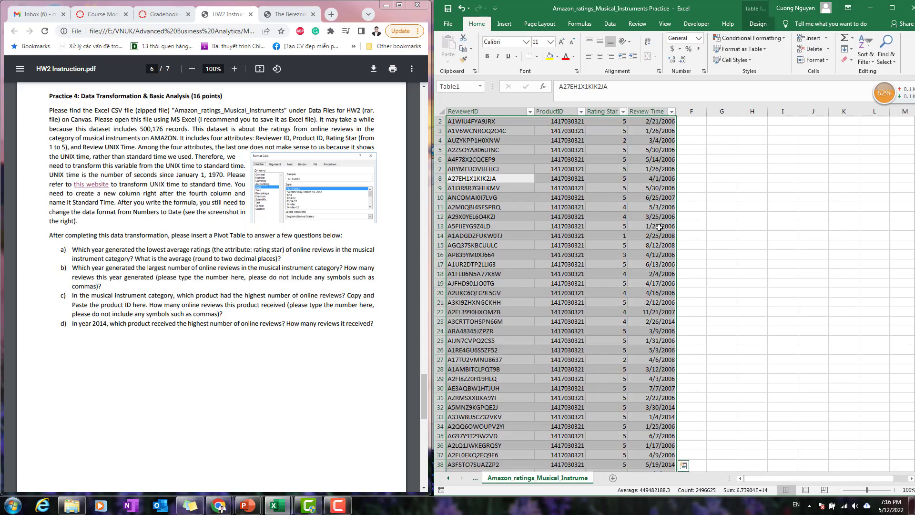
Return to the PivotTable on Sheet2 and add Rating Star to its values.
click(474, 479)
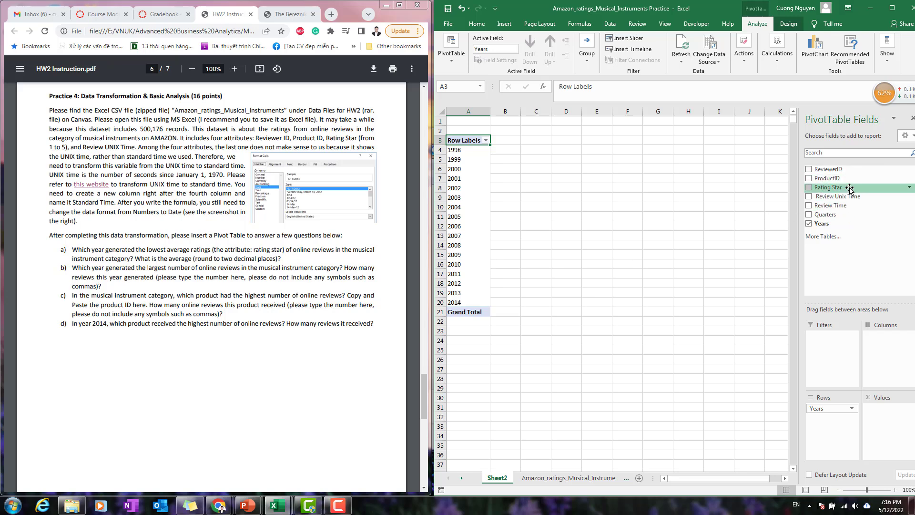
drag(850, 188, 872, 418)
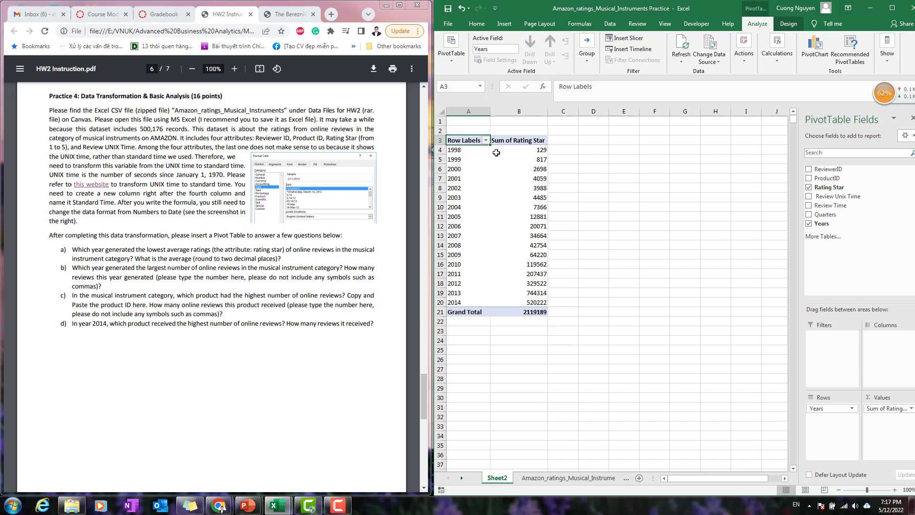
mouse_move(543, 153)
mouse_move(523, 185)
Summarize the PivotTable's Rating Star values by Average instead of Sum.
click(903, 408)
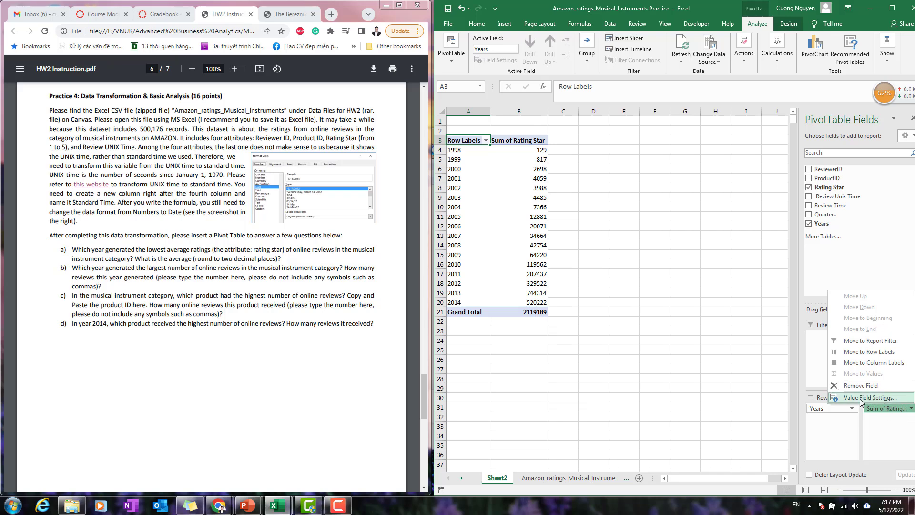
click(901, 409)
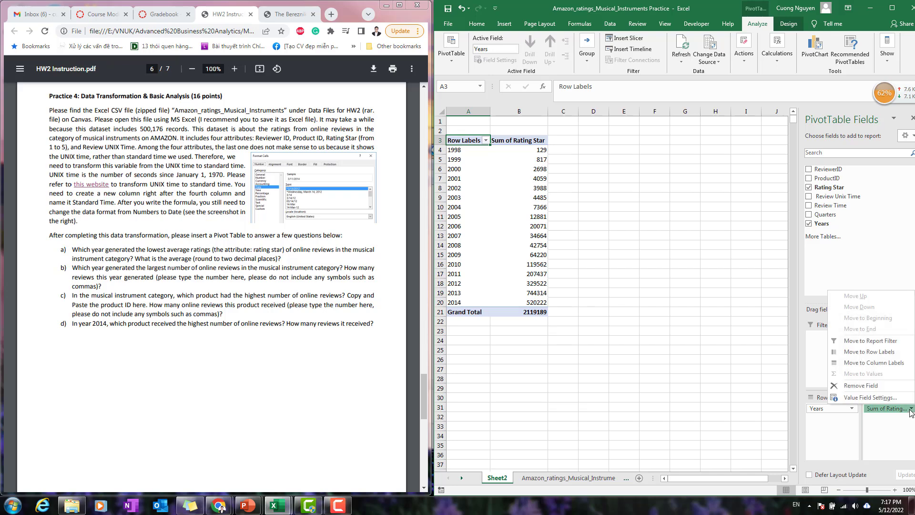
click(864, 398)
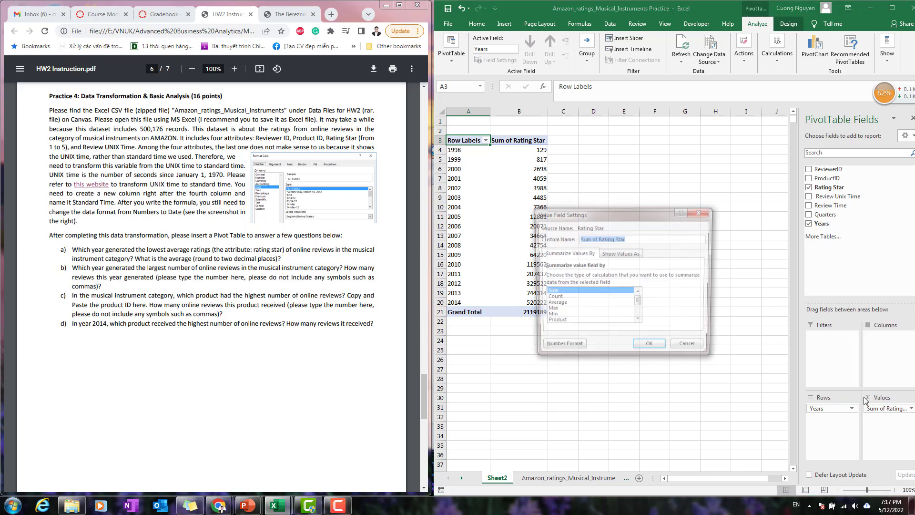
click(556, 304)
click(647, 348)
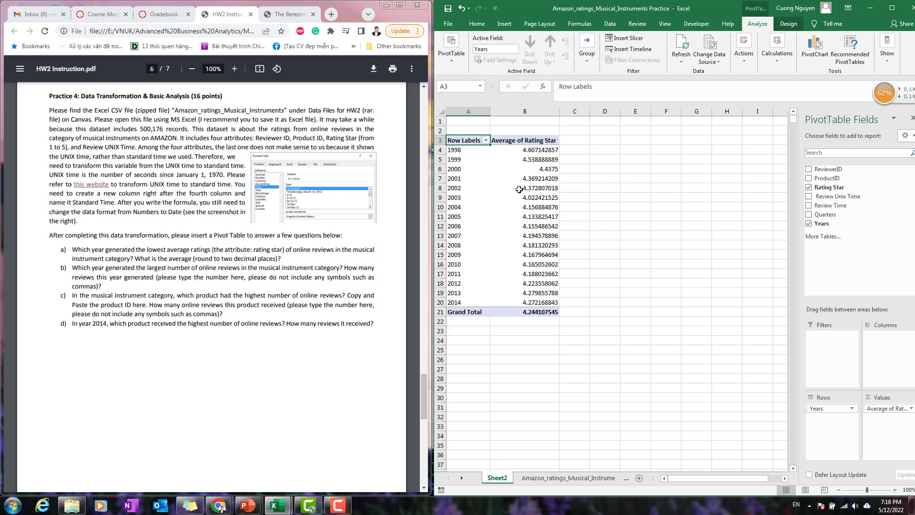
Sort the PivotTable years by average Rating Star, first largest to smallest and finally smallest to largest.
right_click(523, 218)
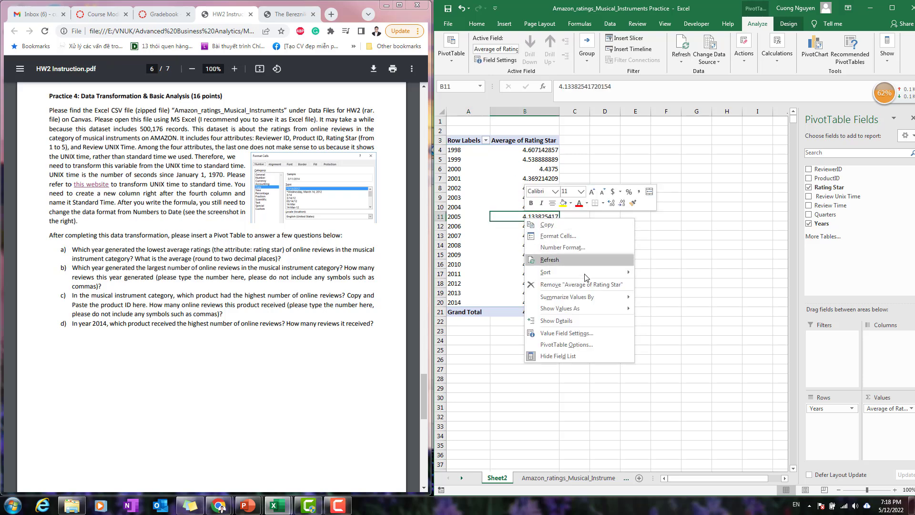
mouse_move(586, 273)
click(682, 285)
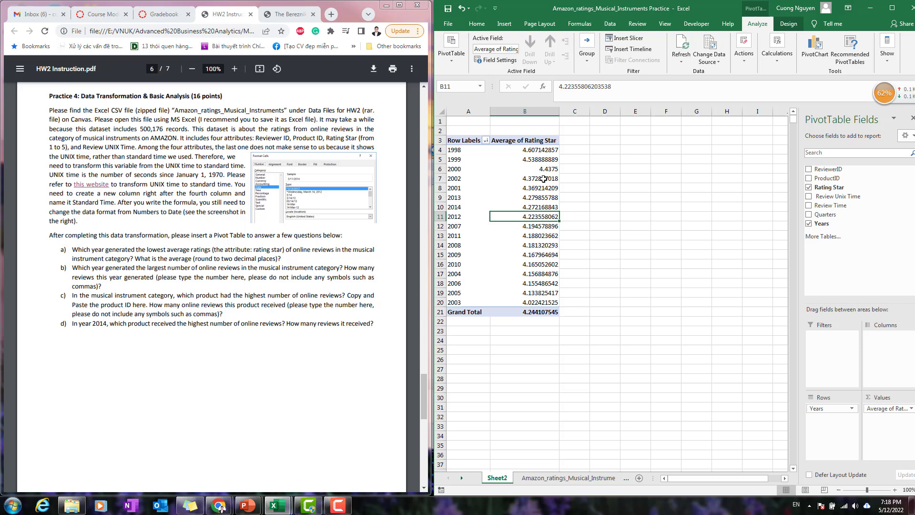
right_click(544, 218)
mouse_move(608, 273)
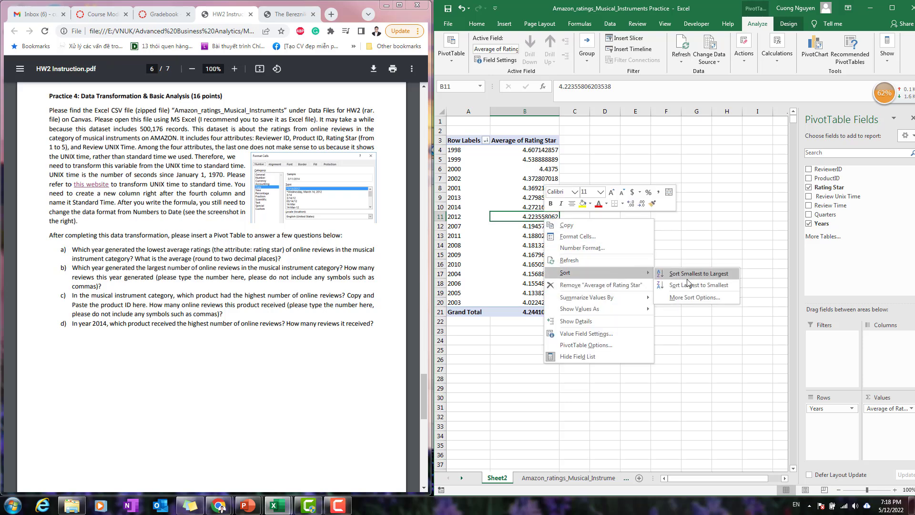
click(703, 272)
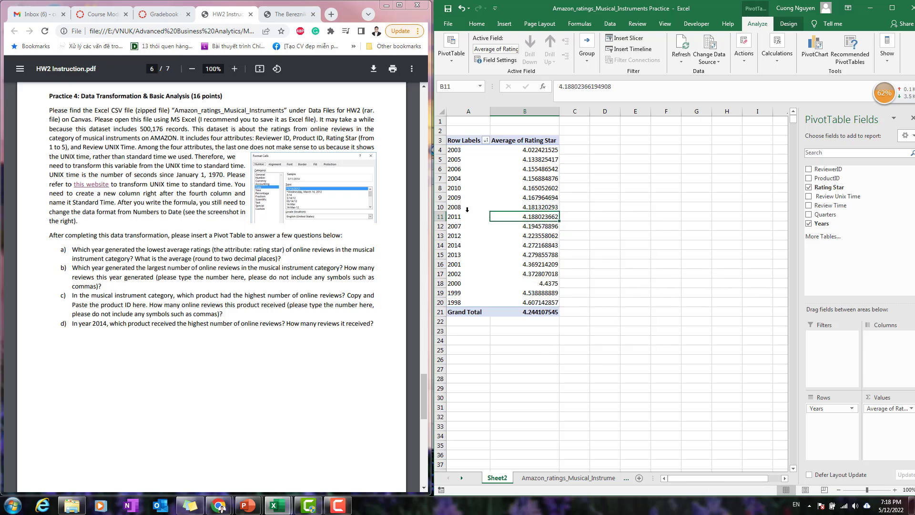
Put the PivotTable's row labels back in chronological order, with the oldest year first.
right_click(469, 185)
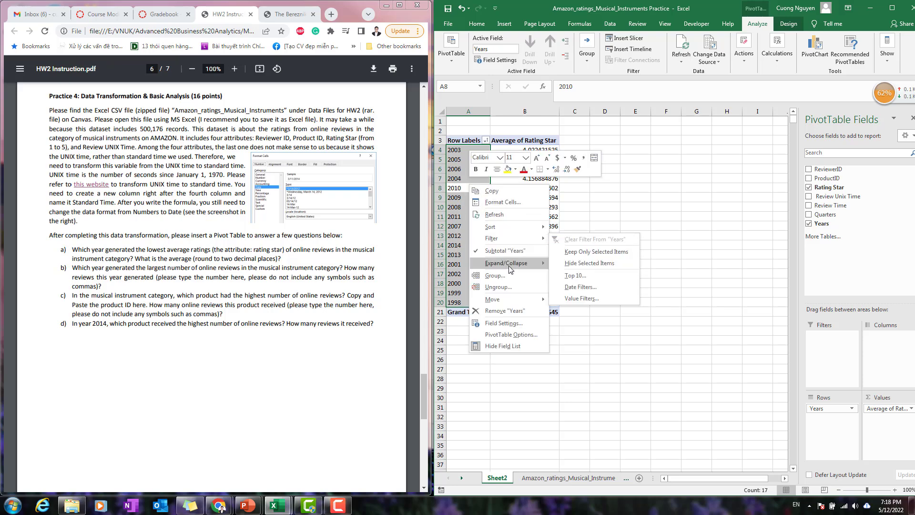
click(465, 149)
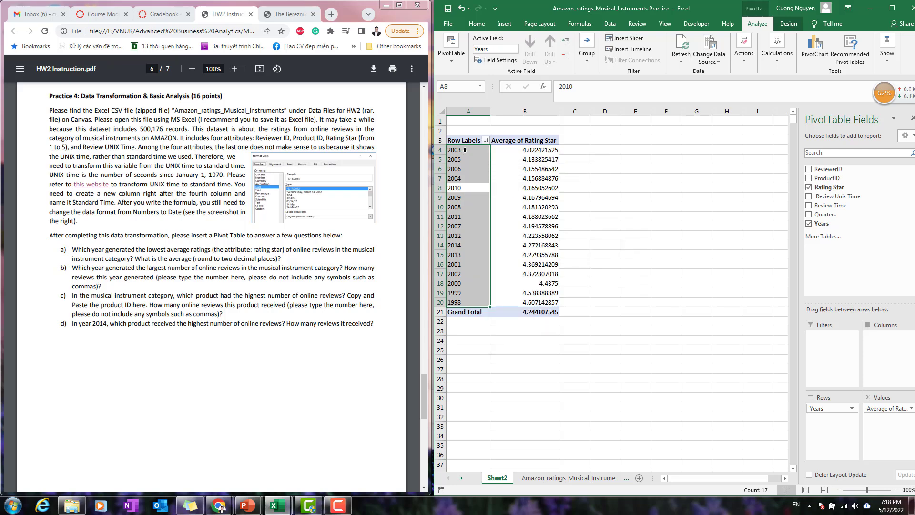
click(486, 140)
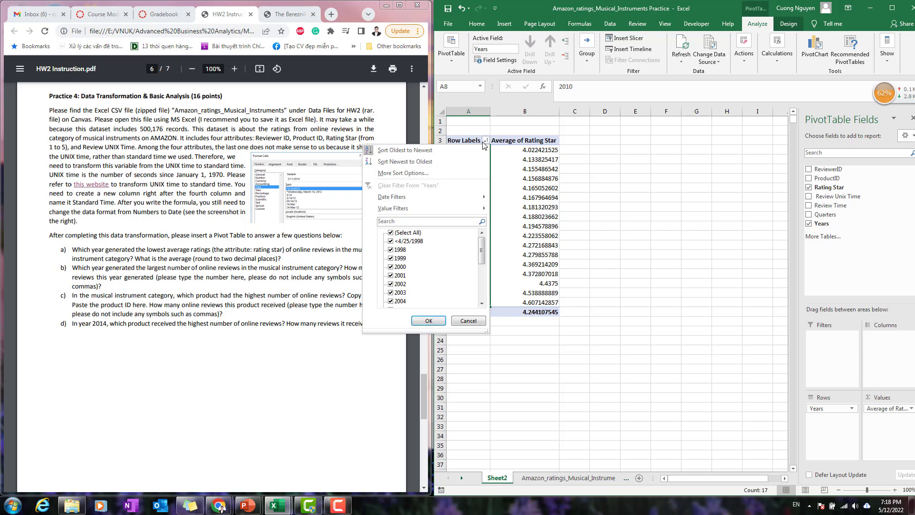
click(410, 162)
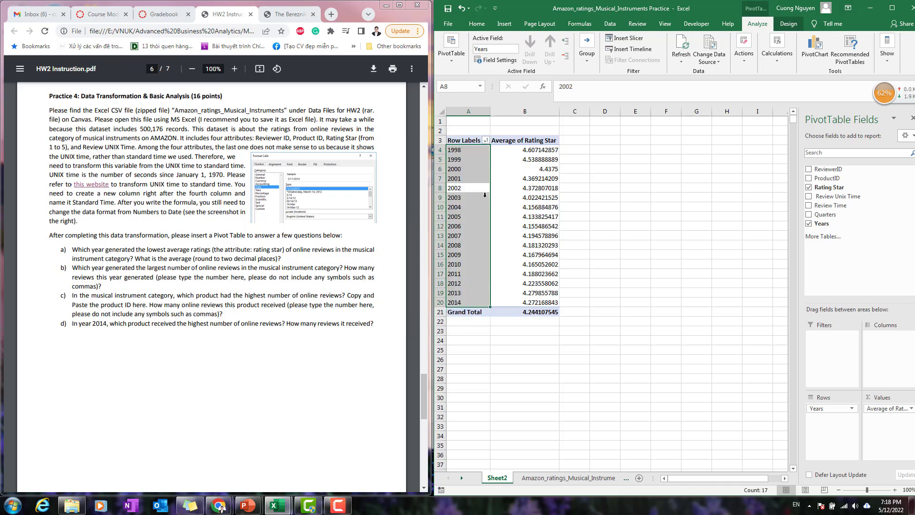
click(633, 252)
click(520, 264)
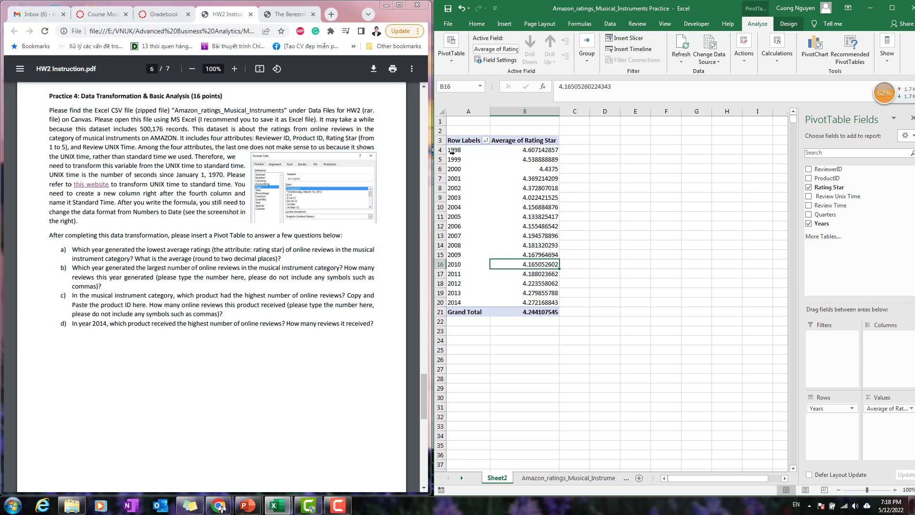
Insert a column PivotChart of the average Rating Star for each year.
drag(454, 149, 564, 314)
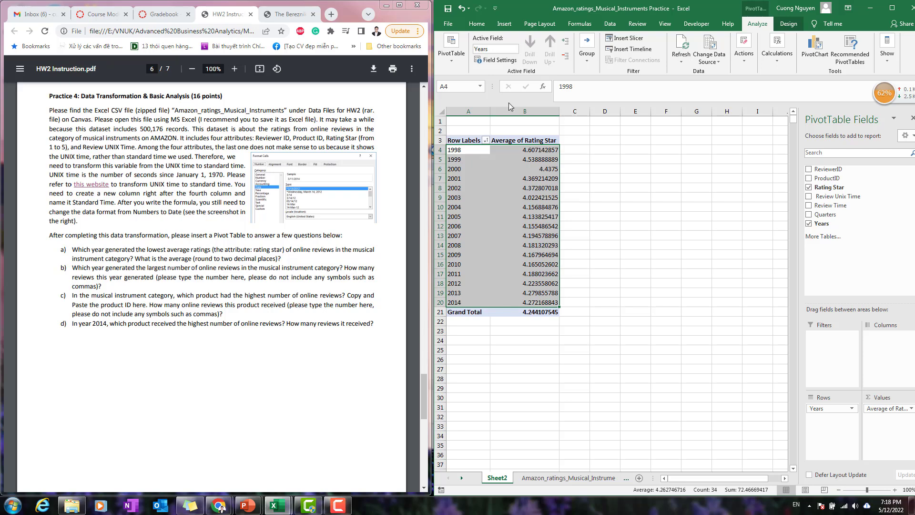
drag(465, 140, 524, 304)
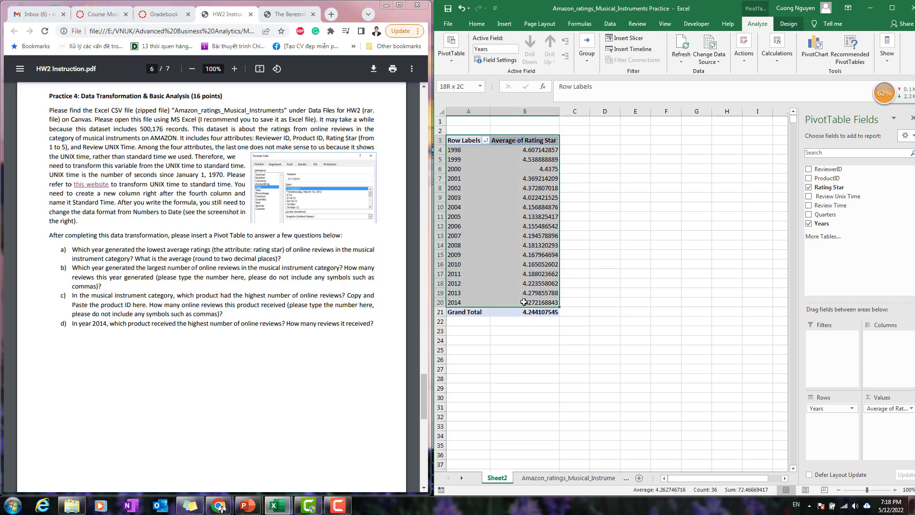
click(638, 174)
drag(524, 140, 532, 301)
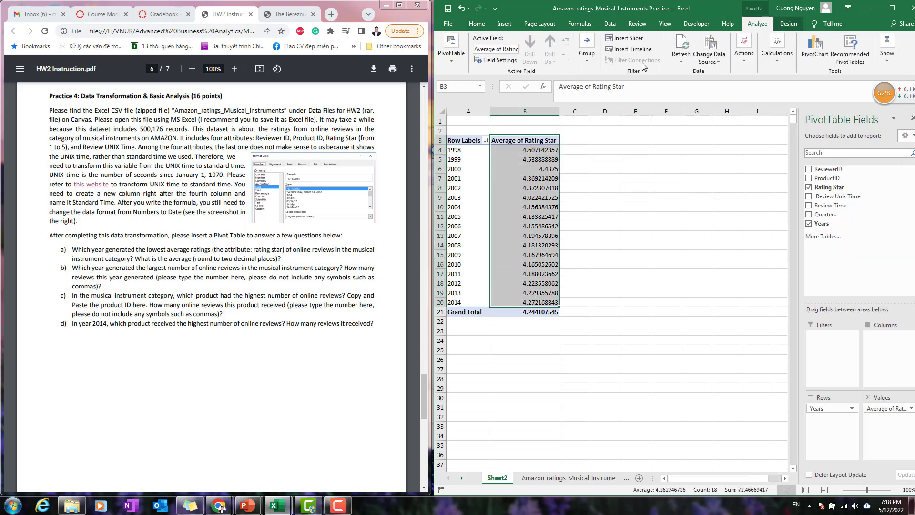
click(816, 51)
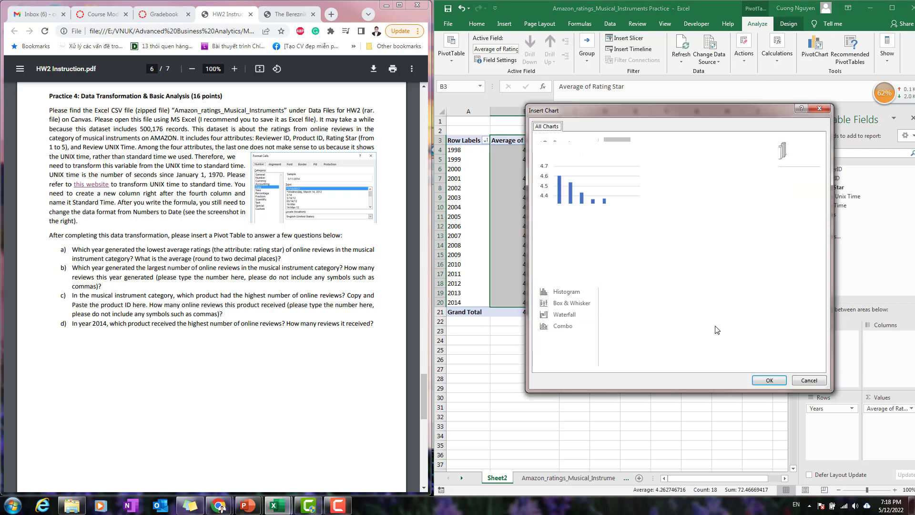
click(769, 379)
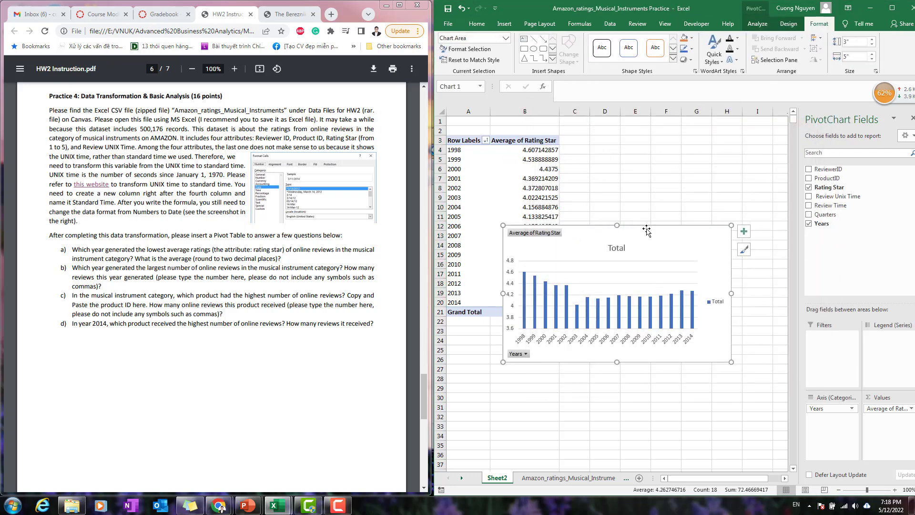
Move the PivotChart beside the PivotTable, level with its header row, and close the PivotChart field list.
drag(679, 232, 741, 136)
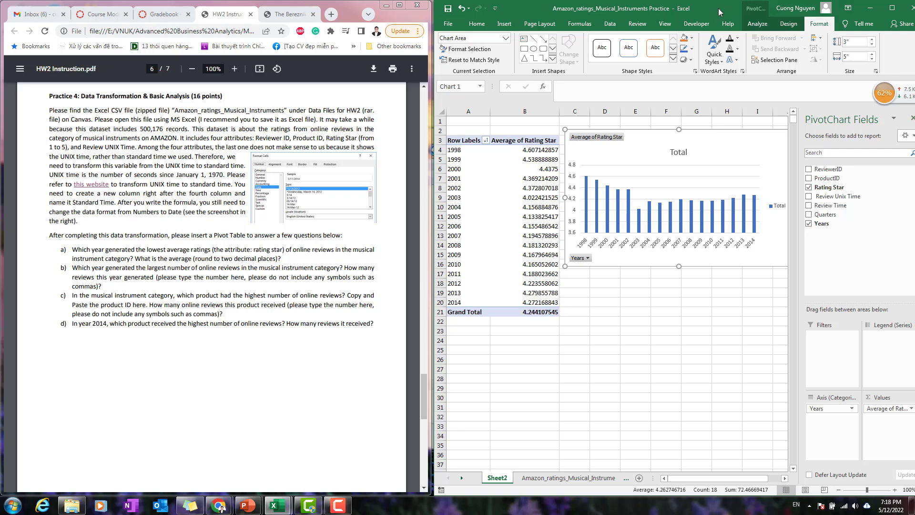
drag(719, 8, 715, 7)
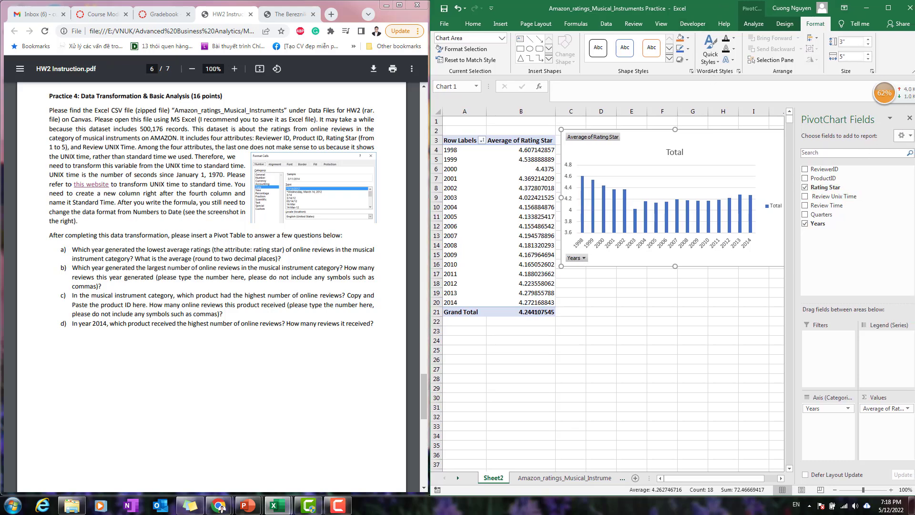
click(909, 119)
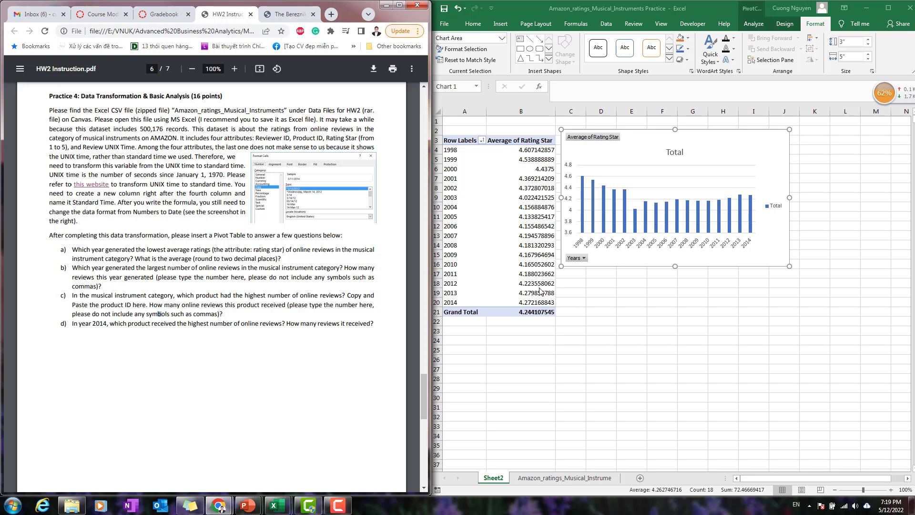
Switch to Chrome and bring up the HW2 Instruction PDF with the Practice 4 questions.
click(288, 14)
click(221, 13)
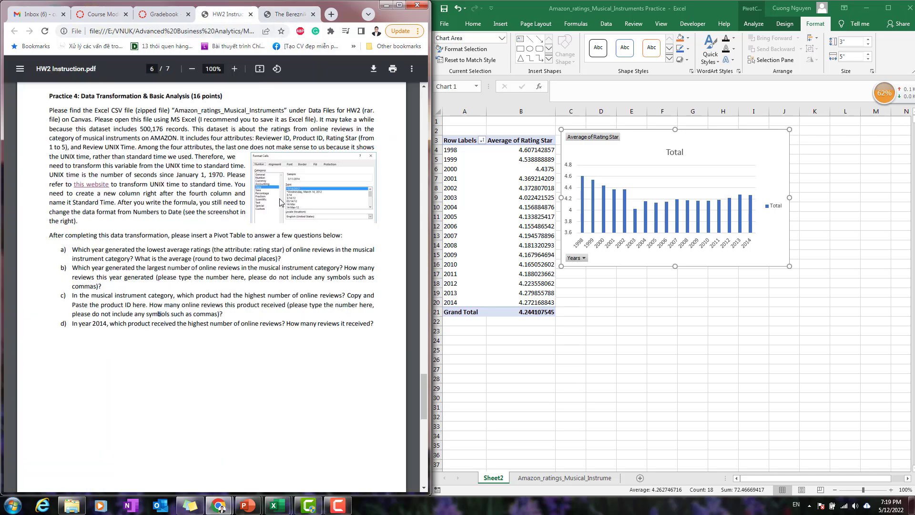